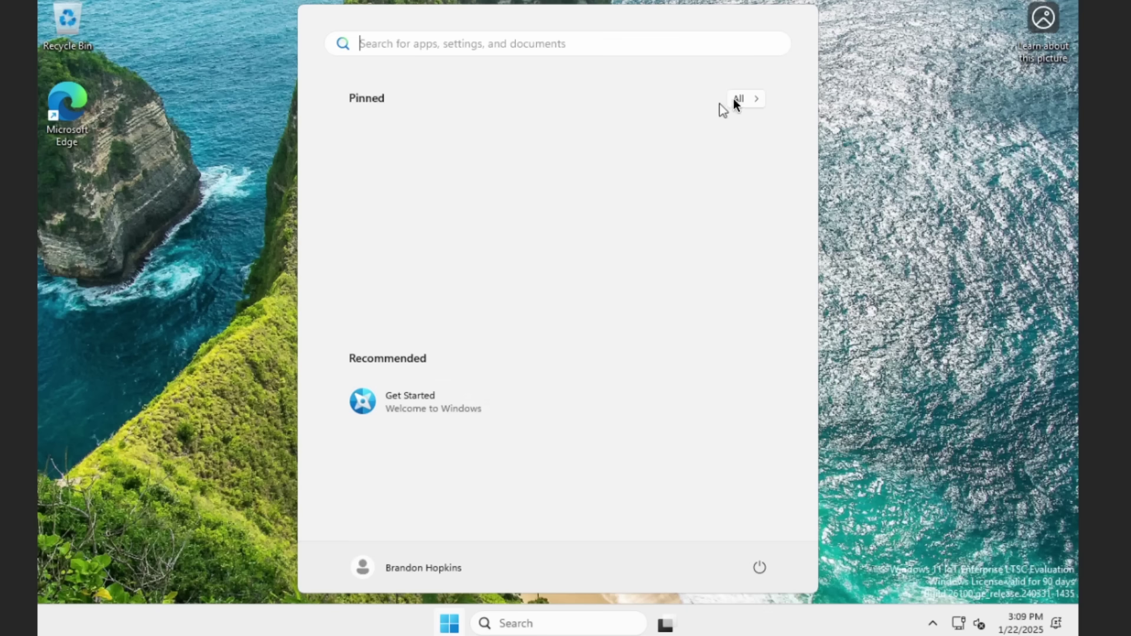
Step: Open the All apps list in Start and scroll through the installed apps
{"action": "left_click", "coordinate": [743, 100]}
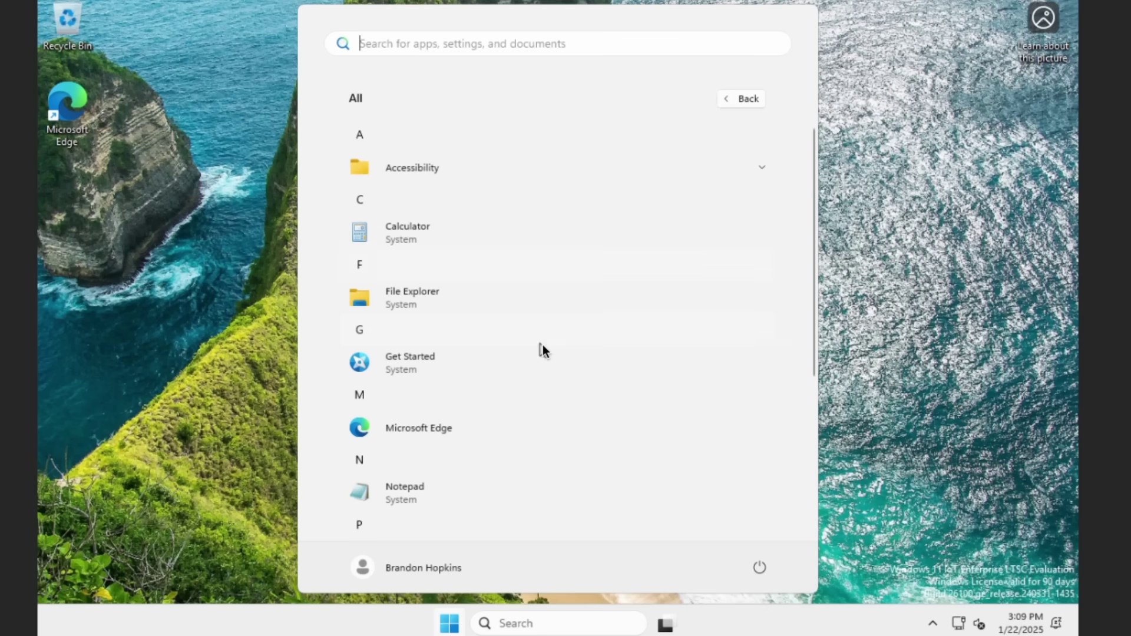
{"action": "scroll", "coordinate": [543, 351], "scroll_direction": "down", "scroll_amount": 1}
{"action": "scroll", "coordinate": [542, 348], "scroll_direction": "down", "scroll_amount": 3}
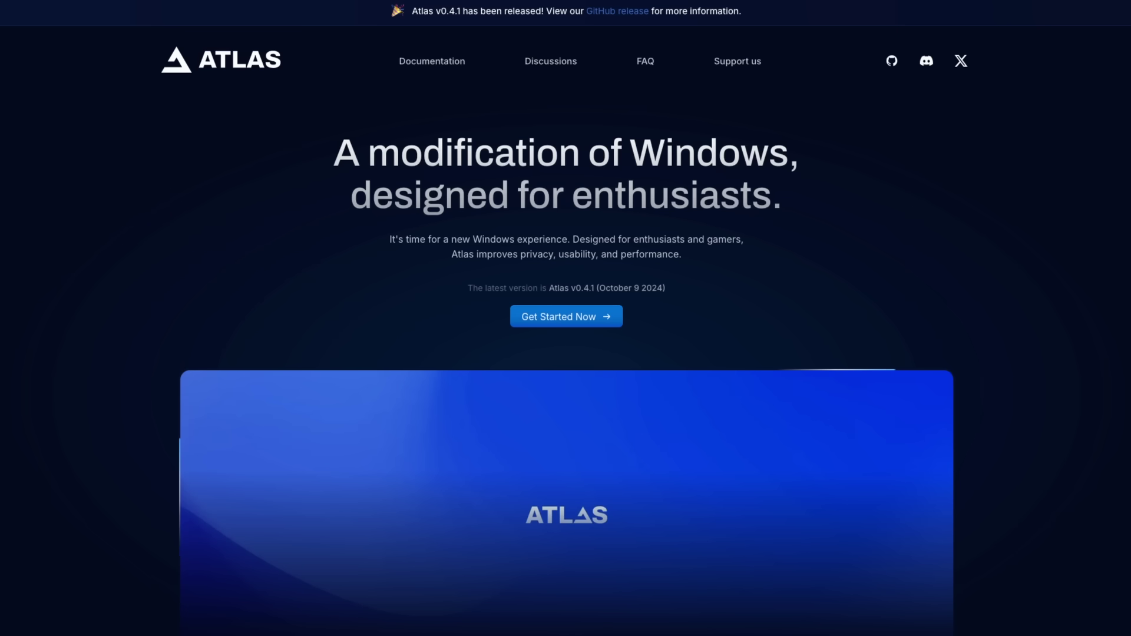
{"action": "scroll", "coordinate": [613, 298], "scroll_direction": "down", "scroll_amount": 2}
{"action": "scroll", "coordinate": [589, 289], "scroll_direction": "up", "scroll_amount": 2}
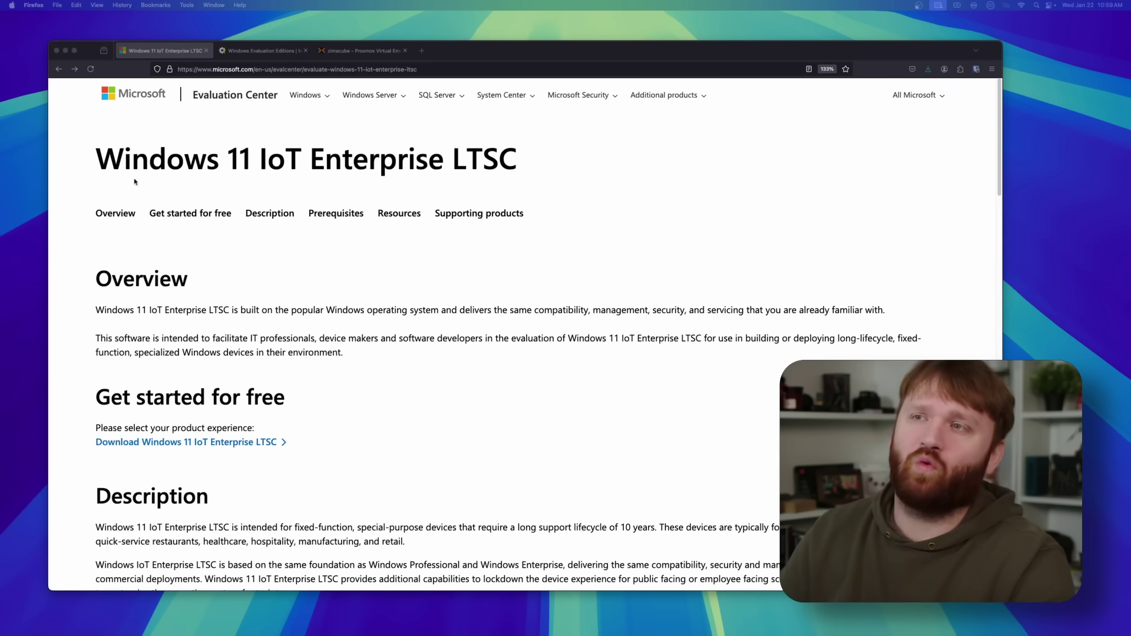
{"action": "left_click", "coordinate": [203, 166]}
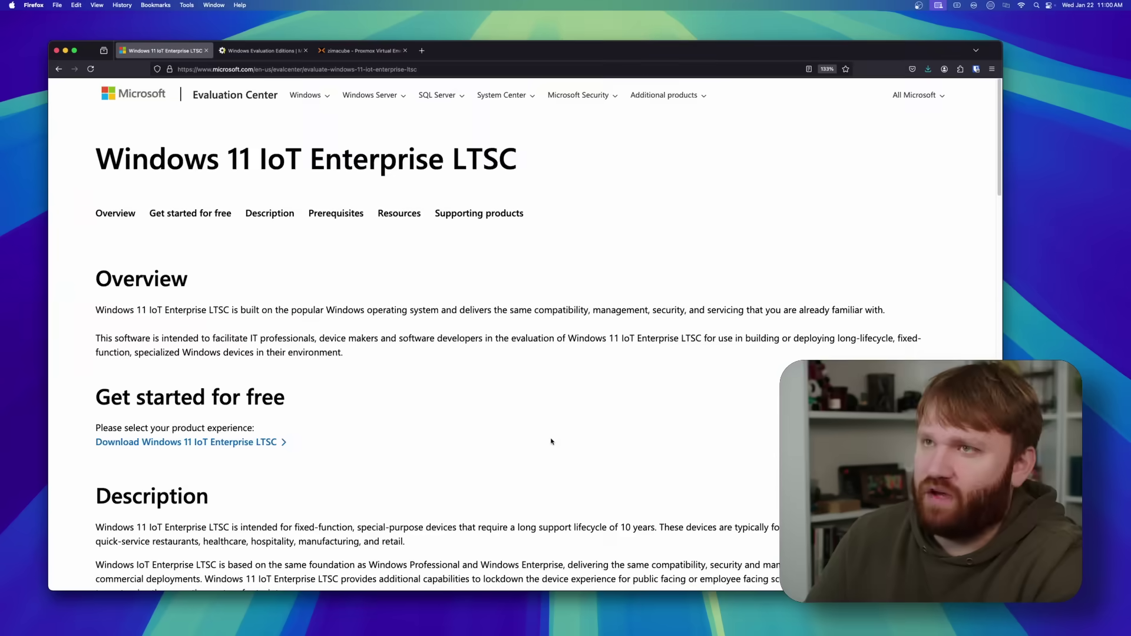
{"action": "scroll", "coordinate": [551, 441], "scroll_direction": "down", "scroll_amount": 3}
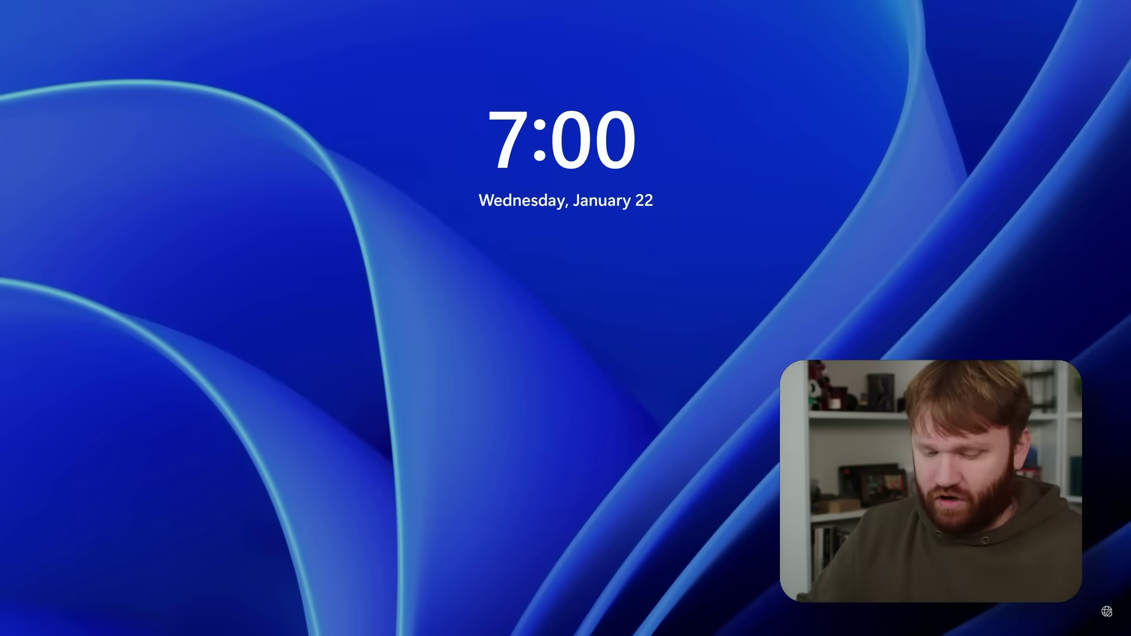
Step: Dismiss the lock screen and bring up the All apps list in Start
{"action": "key", "text": "space"}
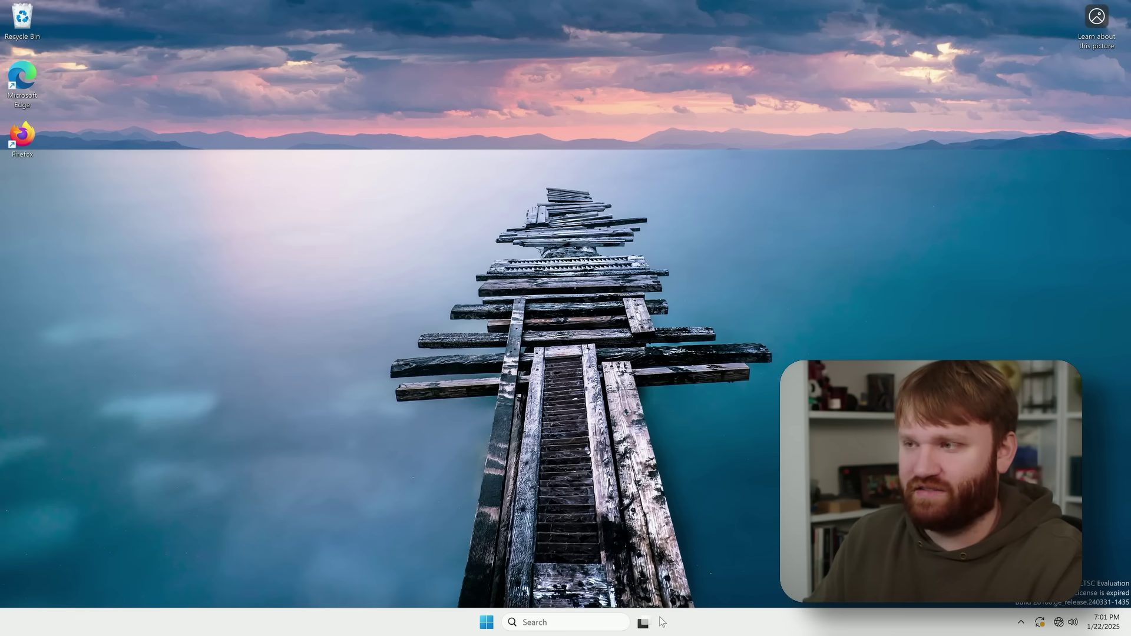
{"action": "left_click", "coordinate": [487, 625]}
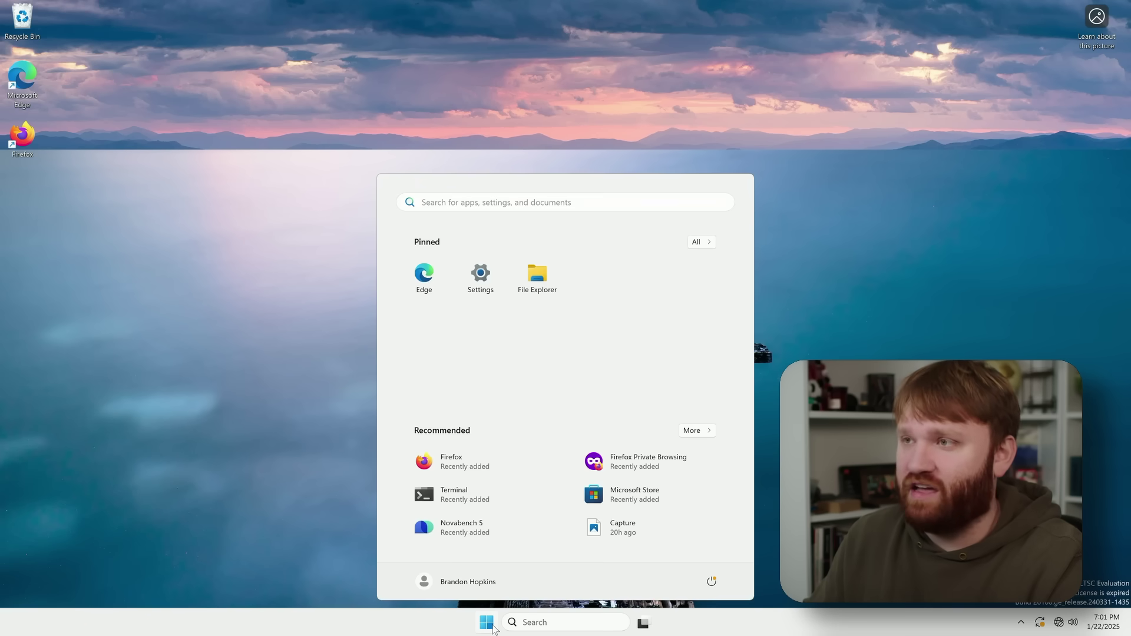
{"action": "left_click", "coordinate": [709, 244]}
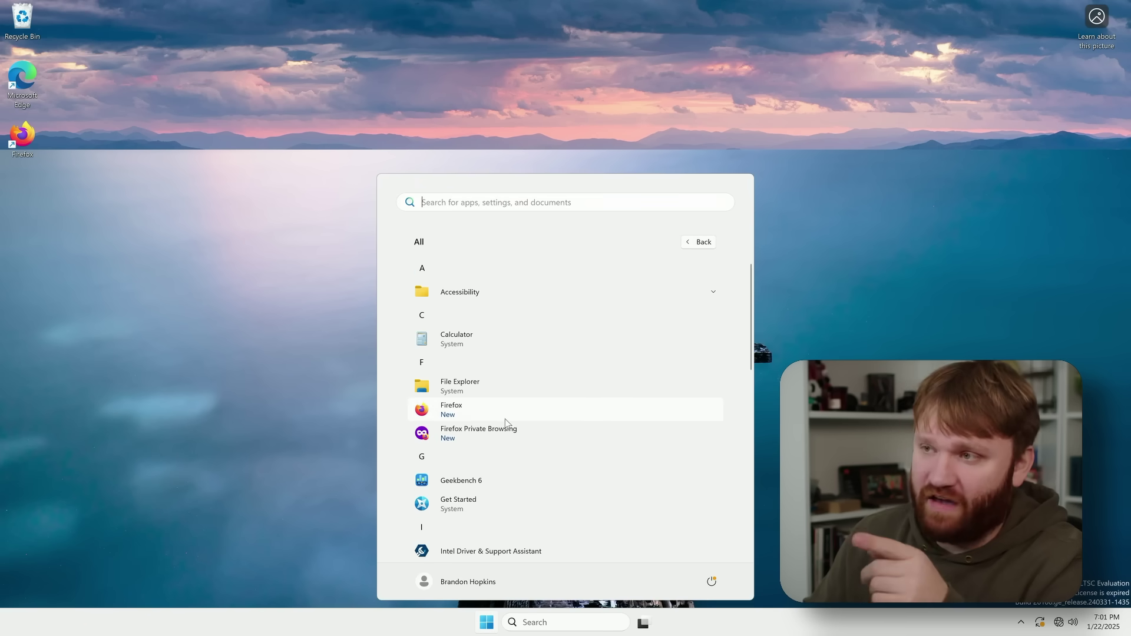
Step: Scroll through the installed apps, then close Start to return to the desktop
{"action": "scroll", "coordinate": [506, 354], "scroll_direction": "down", "scroll_amount": 1}
{"action": "scroll", "coordinate": [487, 351], "scroll_direction": "down", "scroll_amount": 9}
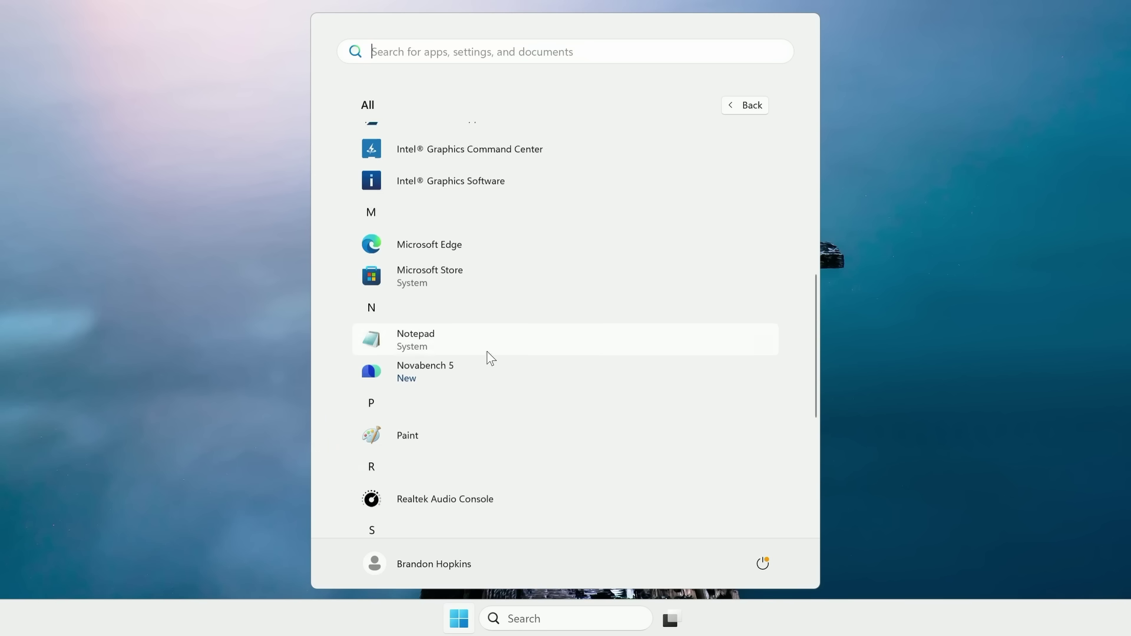
{"action": "scroll", "coordinate": [489, 347], "scroll_direction": "up", "scroll_amount": 3}
{"action": "scroll", "coordinate": [485, 309], "scroll_direction": "down", "scroll_amount": 3}
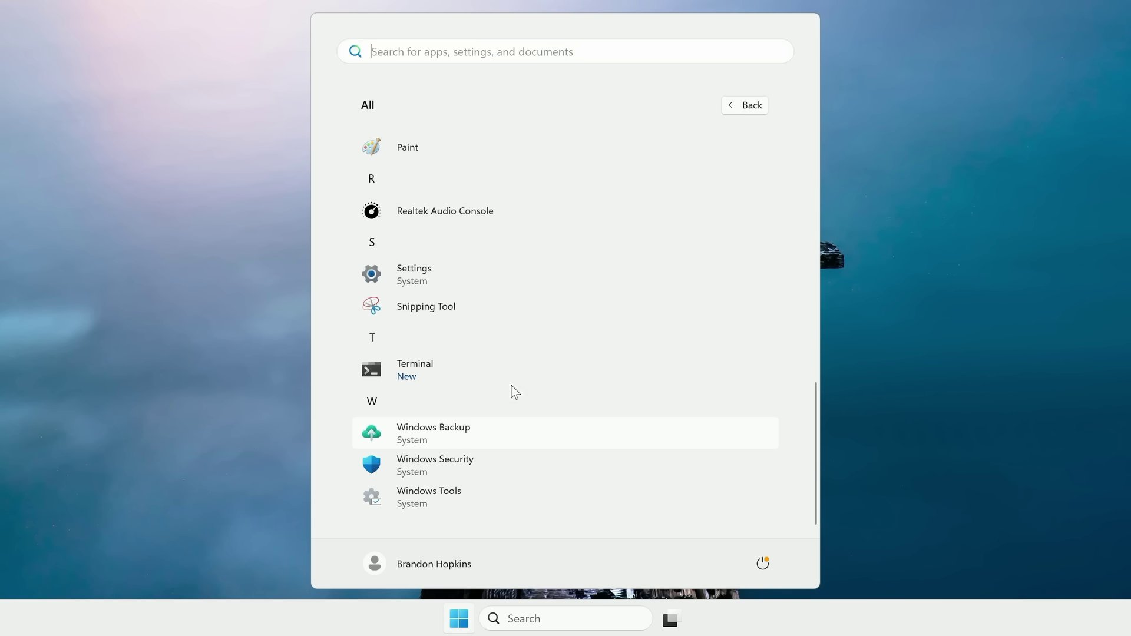
{"action": "scroll", "coordinate": [515, 364], "scroll_direction": "up", "scroll_amount": 5}
{"action": "left_click", "coordinate": [263, 252]}
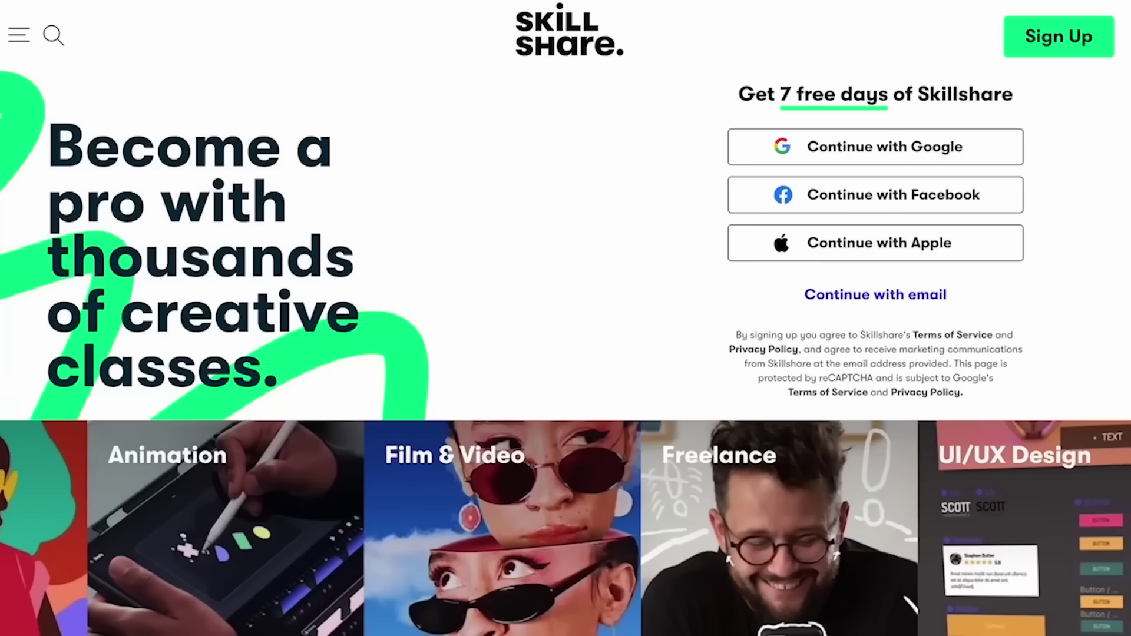
Step: Look over the class's Projects & Resources and Reviews tabs
{"action": "scroll", "coordinate": [565, 318], "scroll_direction": "down", "scroll_amount": 10}
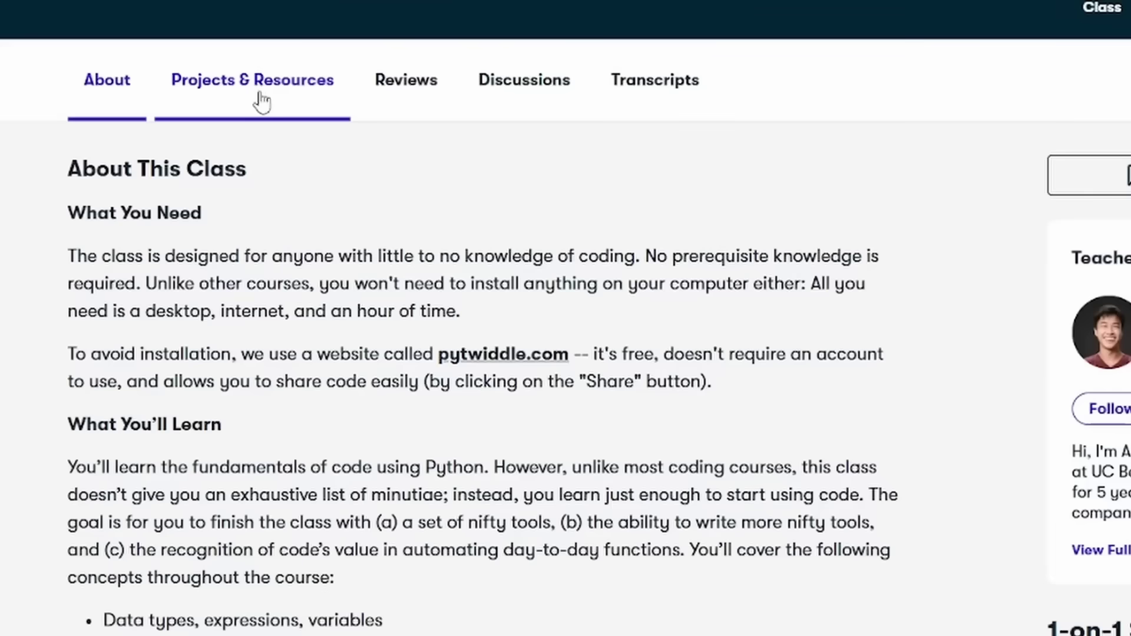
{"action": "left_click", "coordinate": [275, 99]}
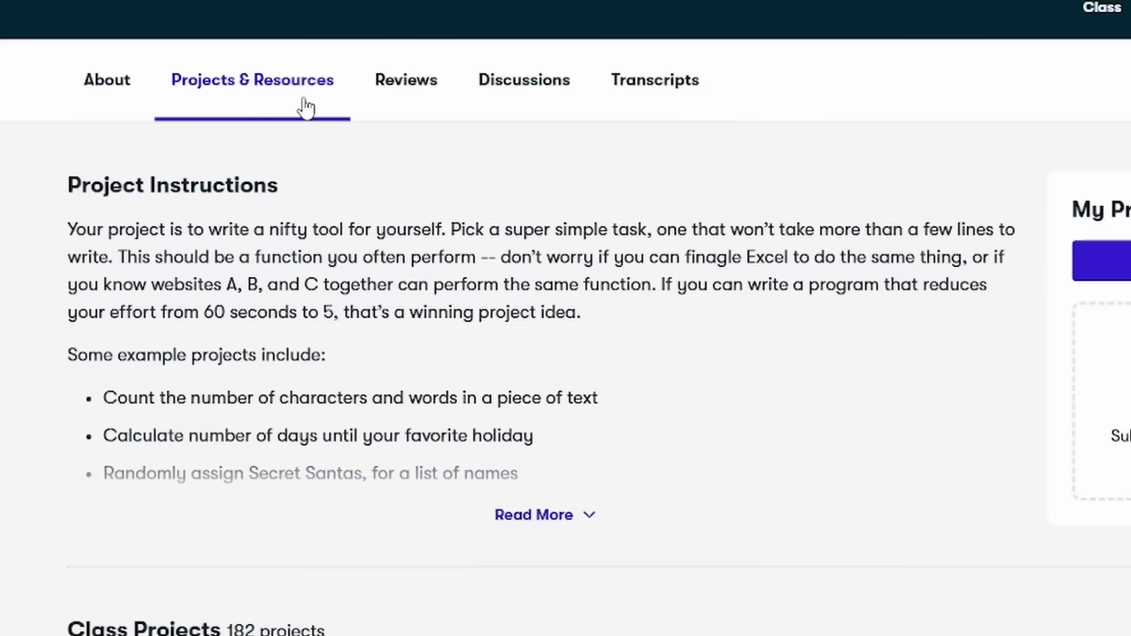
{"action": "left_click", "coordinate": [407, 91]}
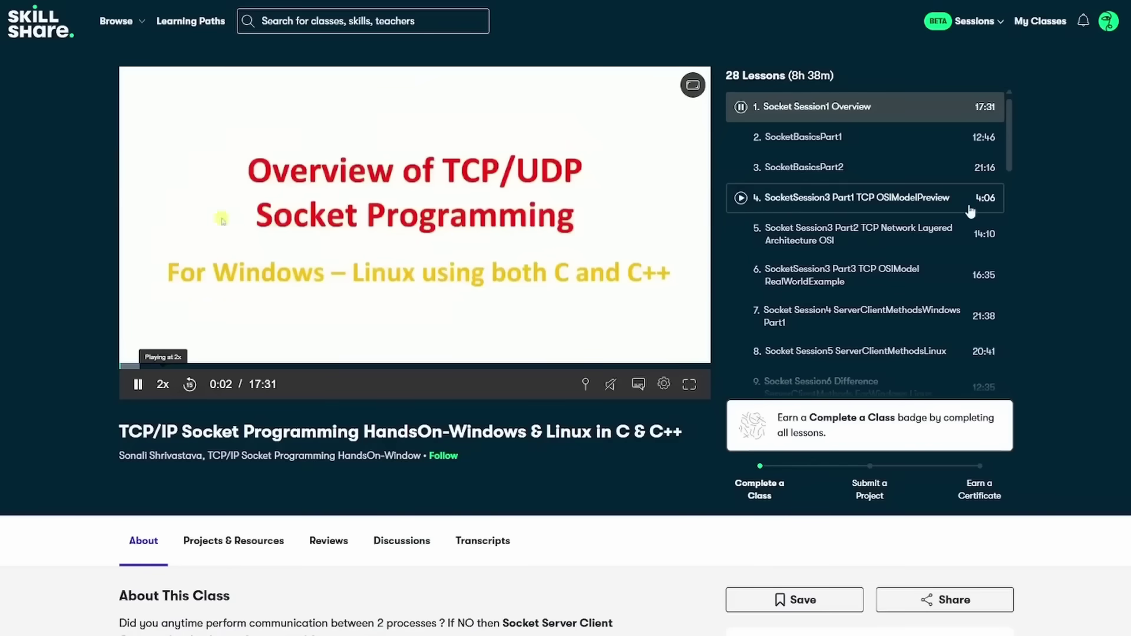
{"action": "scroll", "coordinate": [970, 211], "scroll_direction": "down", "scroll_amount": 7}
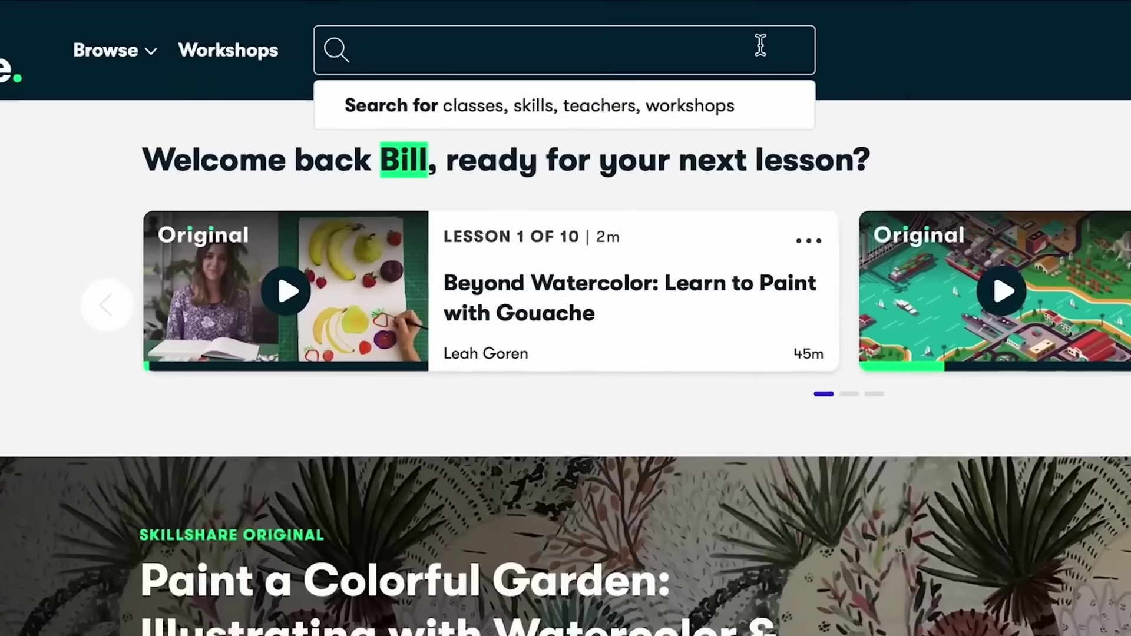
Step: Search Skillshare for 'Logo Design' and open the Logo Design with Draplin class
{"action": "type", "text": "Logo "}
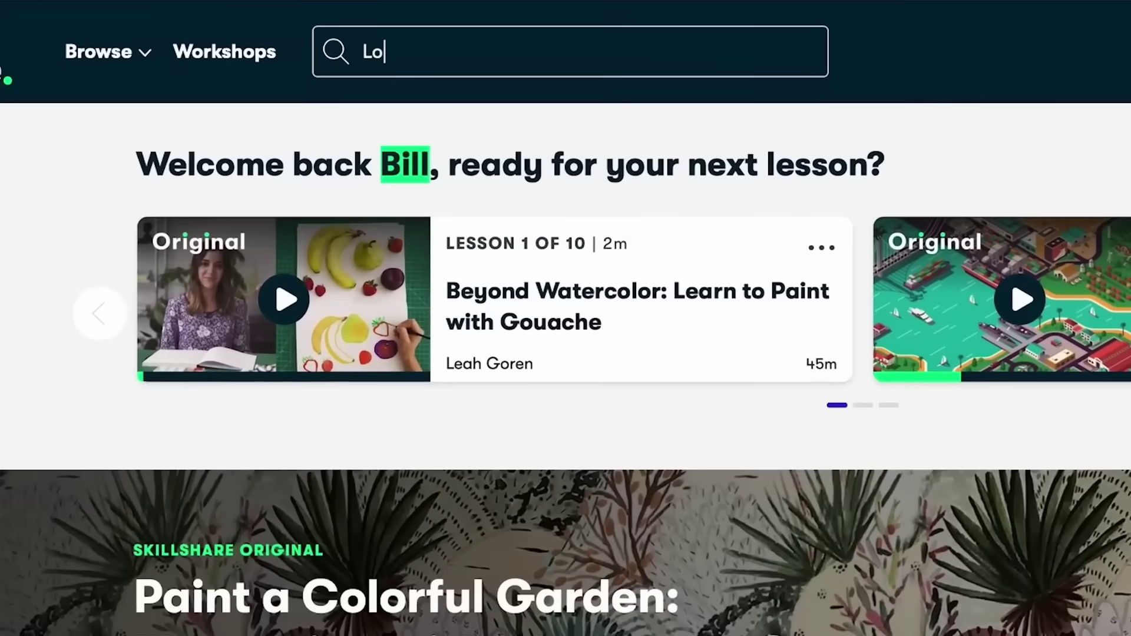
{"action": "type", "text": "Design"}
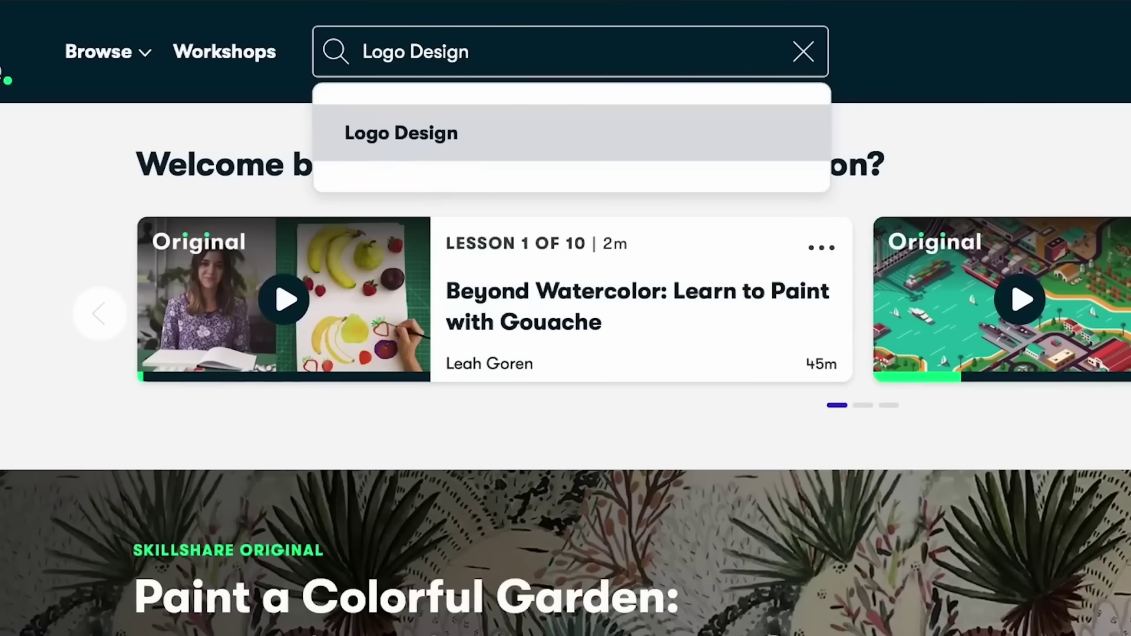
{"action": "left_click", "coordinate": [505, 141]}
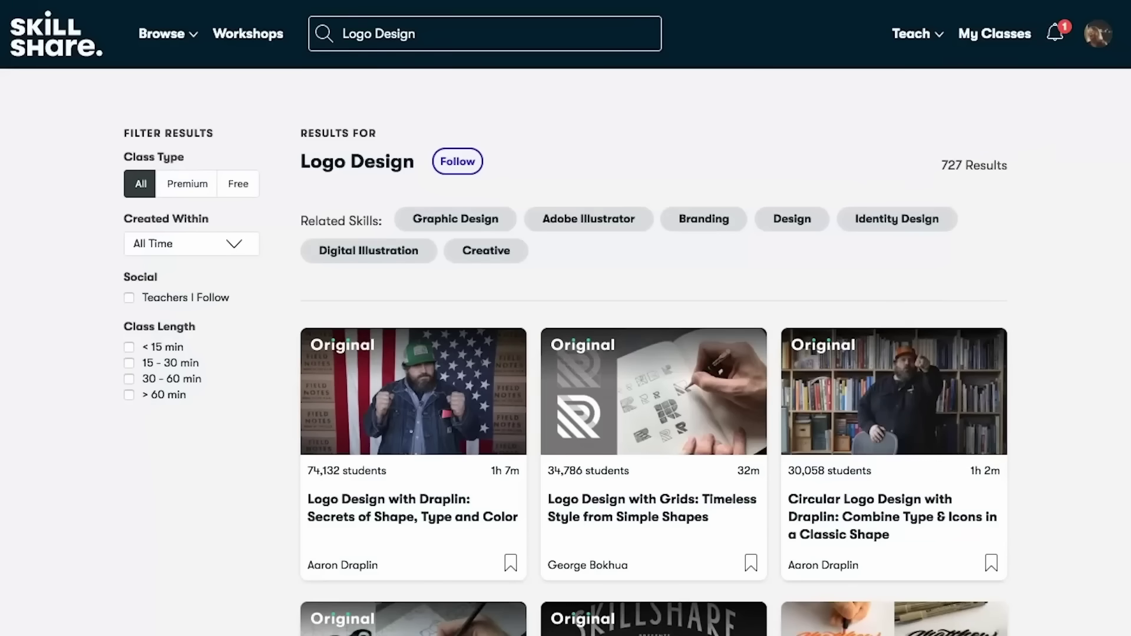
{"action": "left_click", "coordinate": [404, 520]}
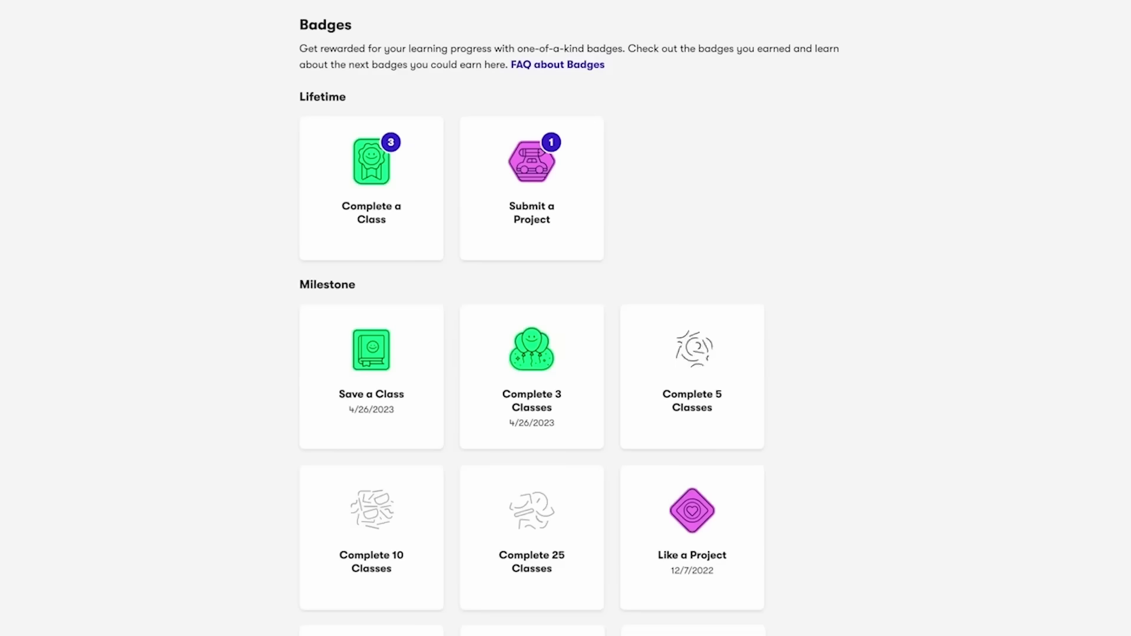
{"action": "scroll", "coordinate": [565, 318], "scroll_direction": "down", "scroll_amount": 3}
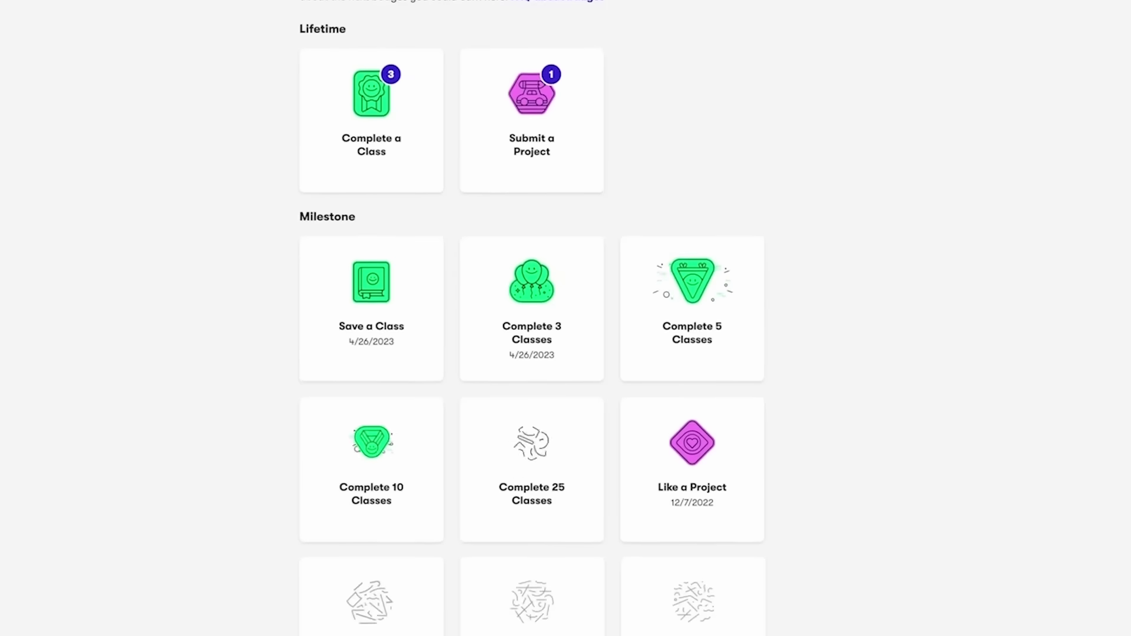
{"action": "scroll", "coordinate": [565, 318], "scroll_direction": "down", "scroll_amount": 8}
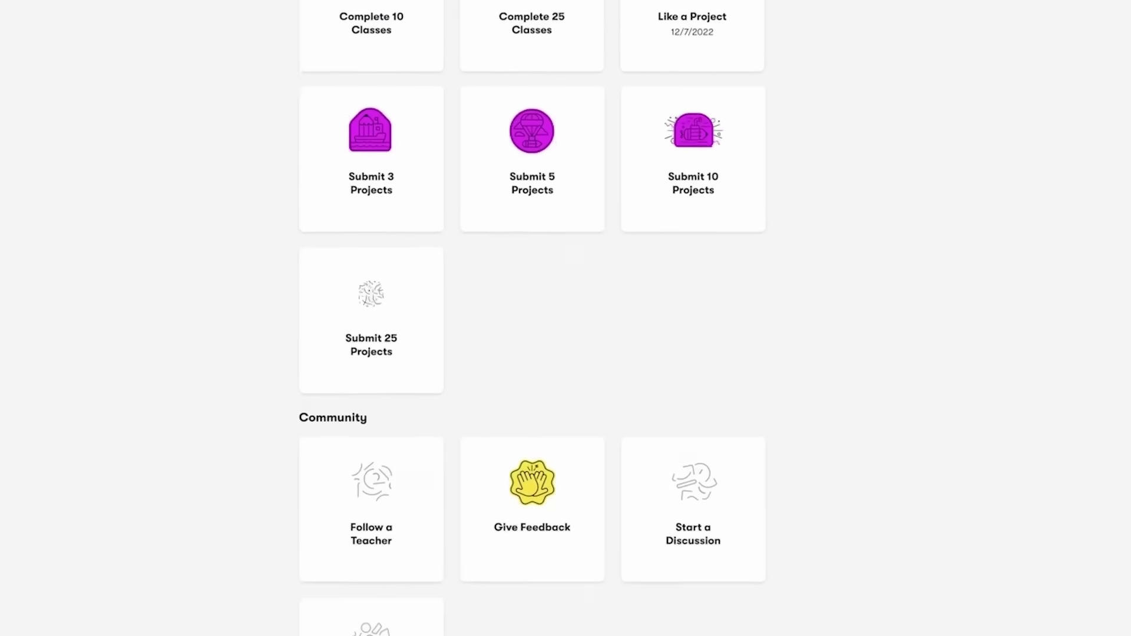
{"action": "scroll", "coordinate": [566, 318], "scroll_direction": "down", "scroll_amount": 1}
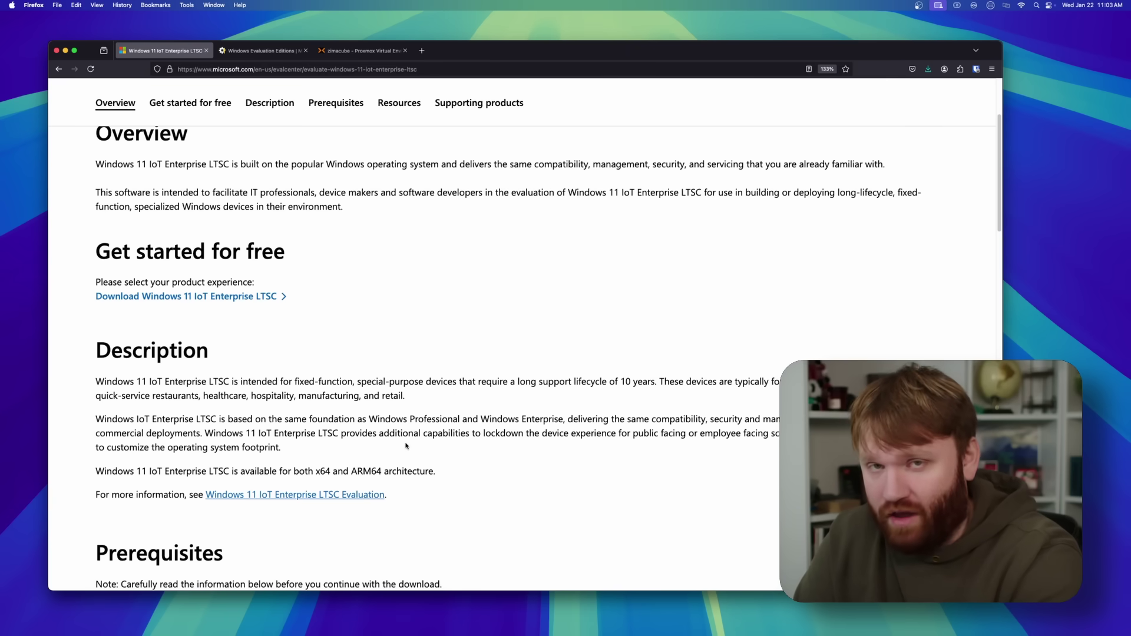
Step: Switch to the massgrave.dev Windows Evaluation Editions tab
{"action": "left_click", "coordinate": [259, 52]}
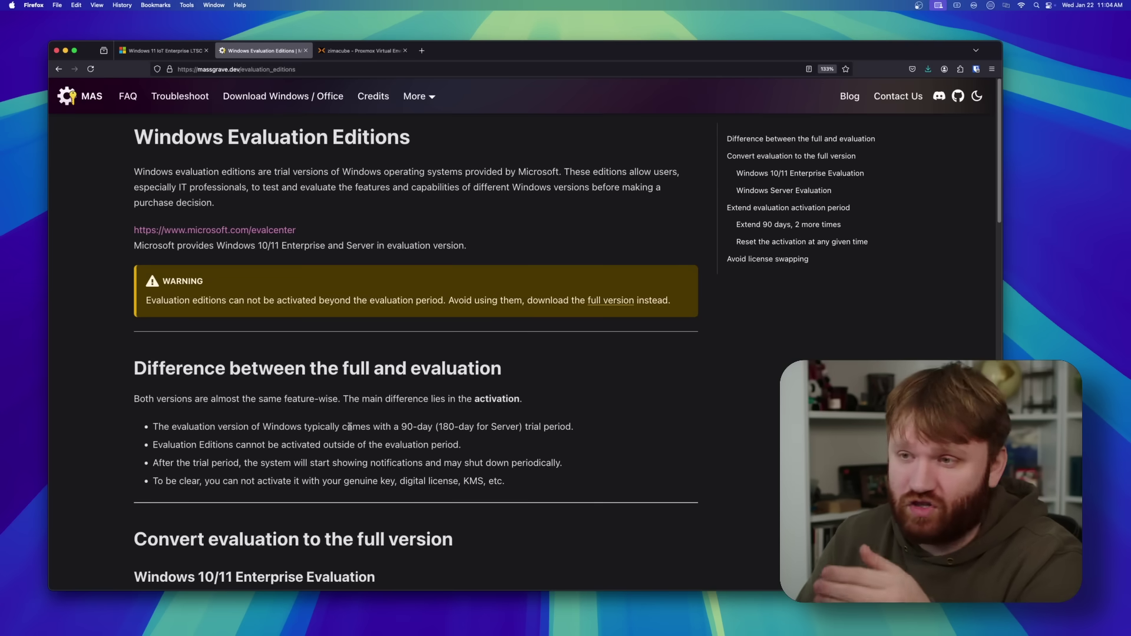
Step: Highlight the trial-period and activation bullets in the full-versus-evaluation section
{"action": "left_click_drag", "start_coordinate": [351, 425], "coordinate": [453, 455]}
{"action": "scroll", "coordinate": [521, 448], "scroll_direction": "down", "scroll_amount": 3}
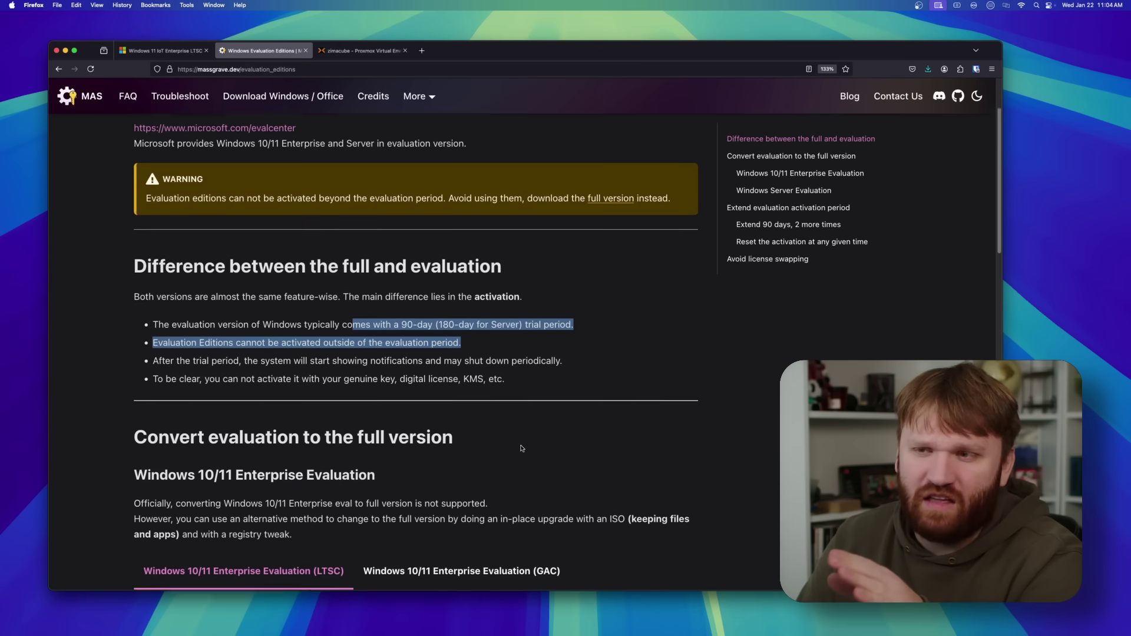
{"action": "scroll", "coordinate": [521, 448], "scroll_direction": "up", "scroll_amount": 3}
{"action": "left_click", "coordinate": [522, 448]}
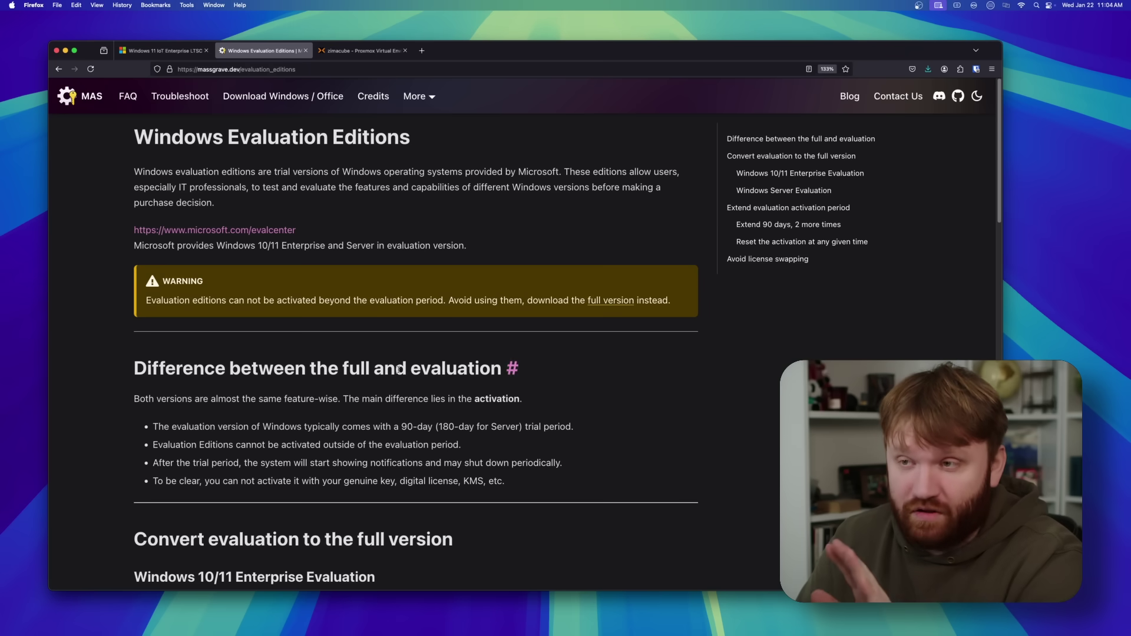
{"action": "left_click_drag", "start_coordinate": [427, 478], "coordinate": [311, 372]}
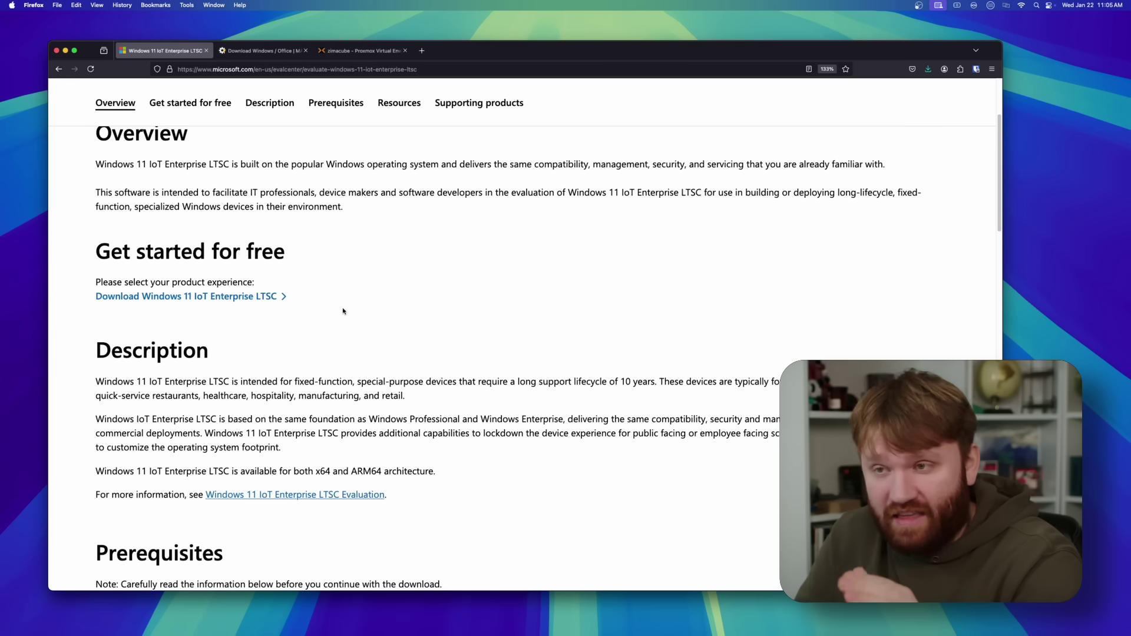
Step: Open the Windows 11 IoT Enterprise LTSC free-trial form, then switch to the zimacube Proxmox tab
{"action": "left_click", "coordinate": [187, 296]}
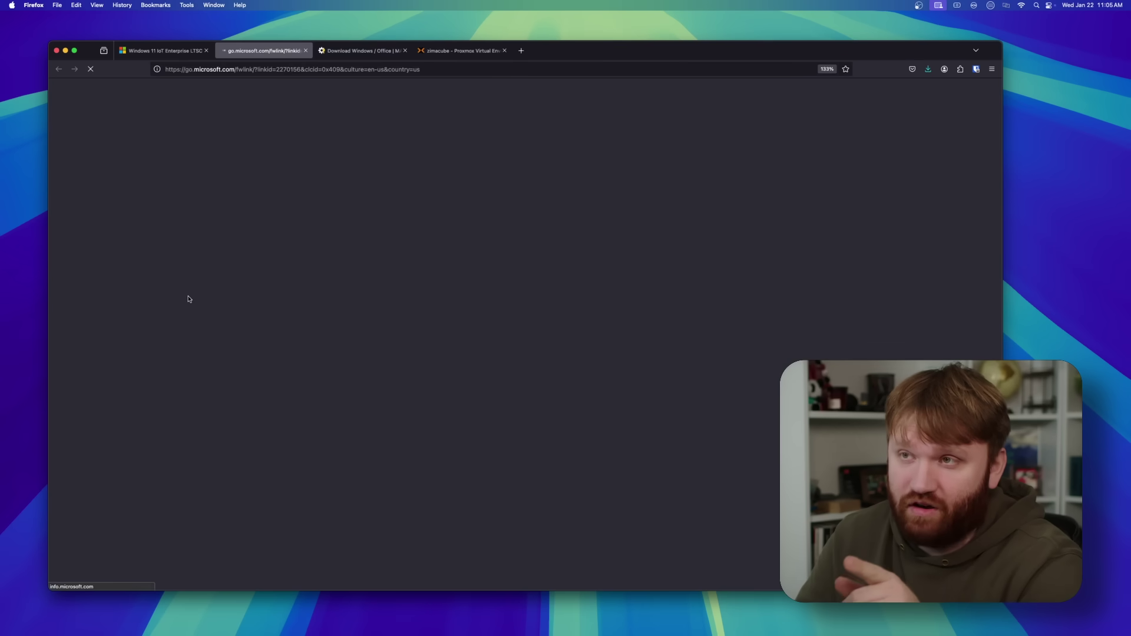
{"action": "scroll", "coordinate": [651, 421], "scroll_direction": "down", "scroll_amount": 5}
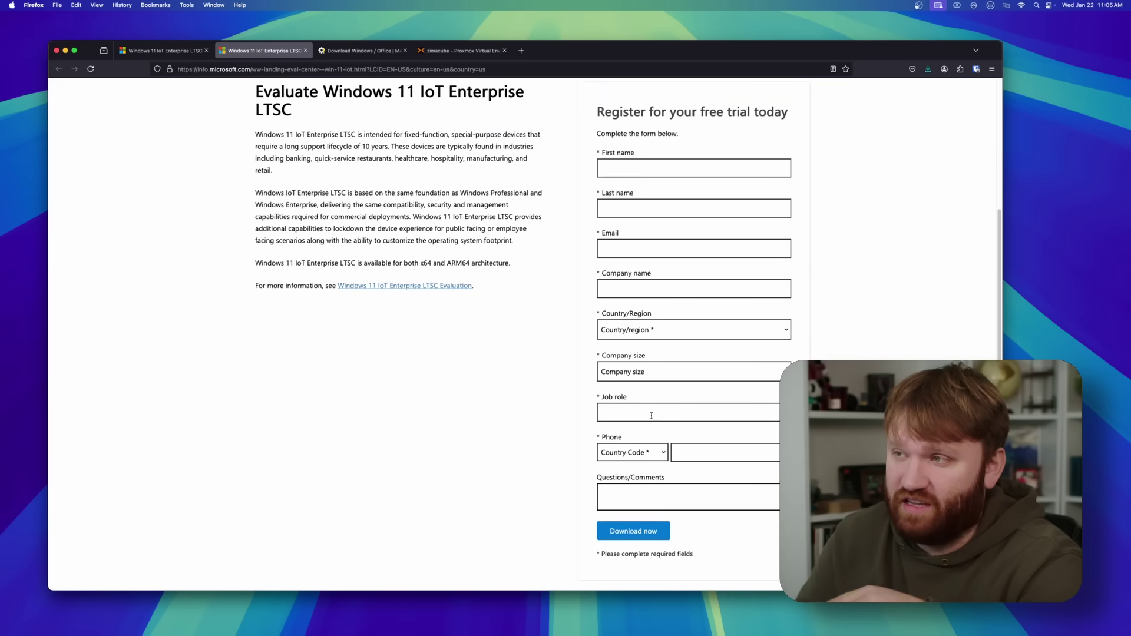
{"action": "left_click", "coordinate": [459, 50]}
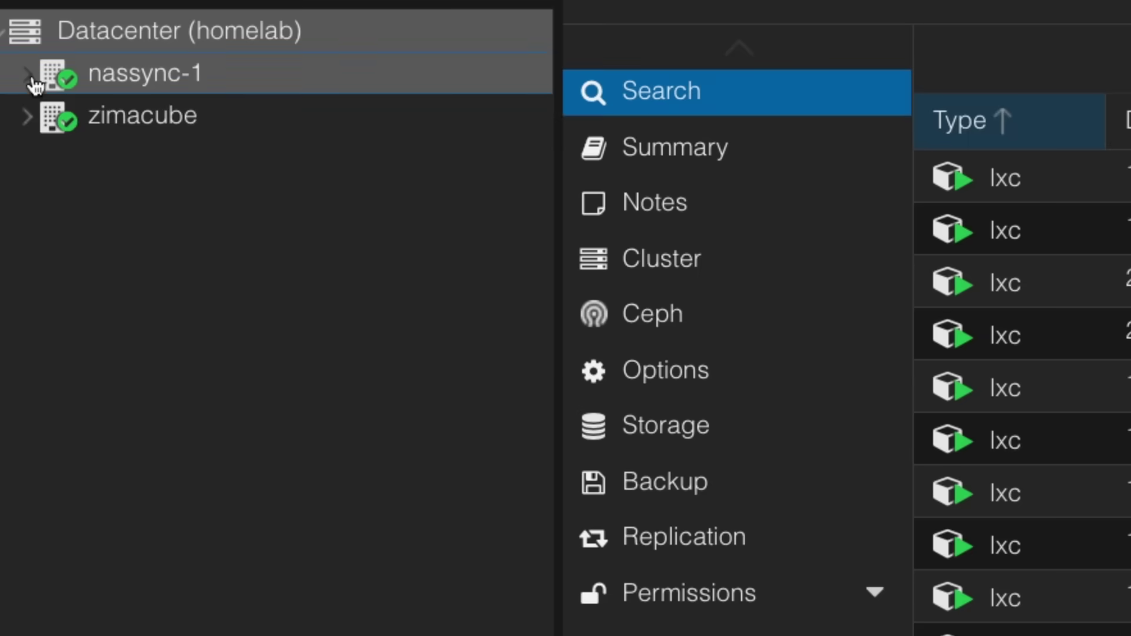
Step: Check the LTSC ISO in nassync-1's local ISO Images, then launch Create VM
{"action": "left_click", "coordinate": [30, 78]}
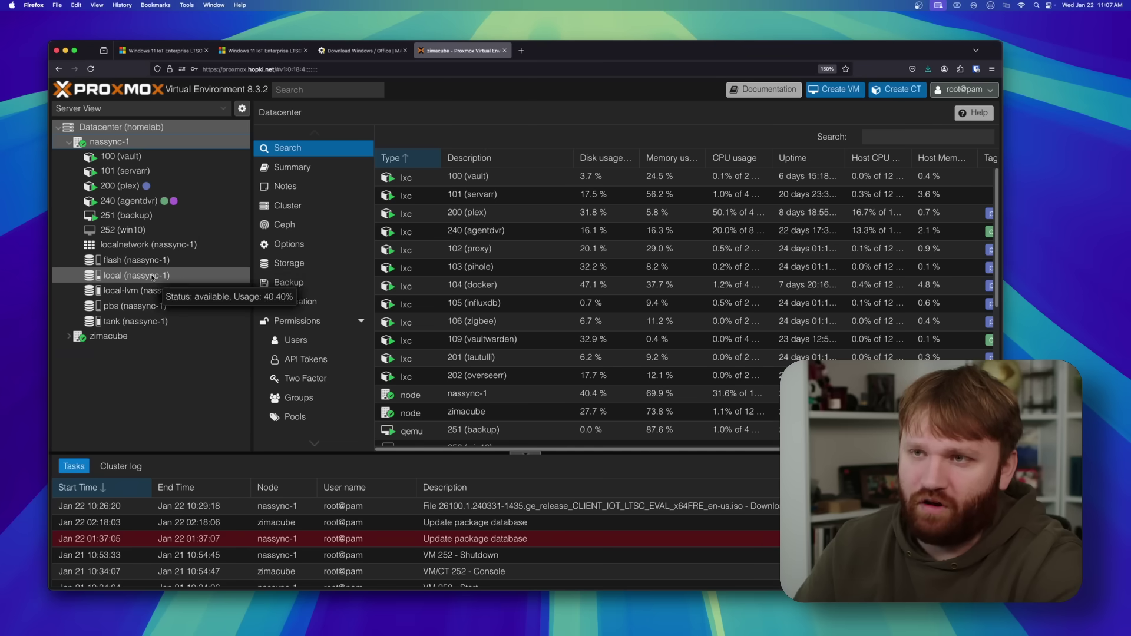
{"action": "left_click", "coordinate": [184, 280]}
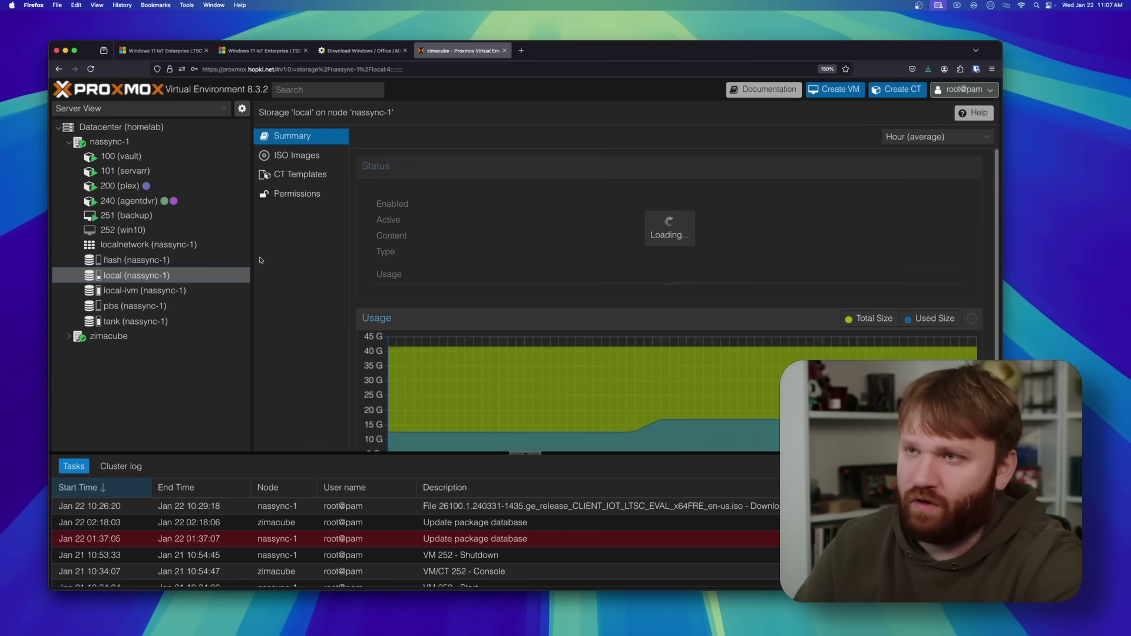
{"action": "left_click", "coordinate": [304, 158]}
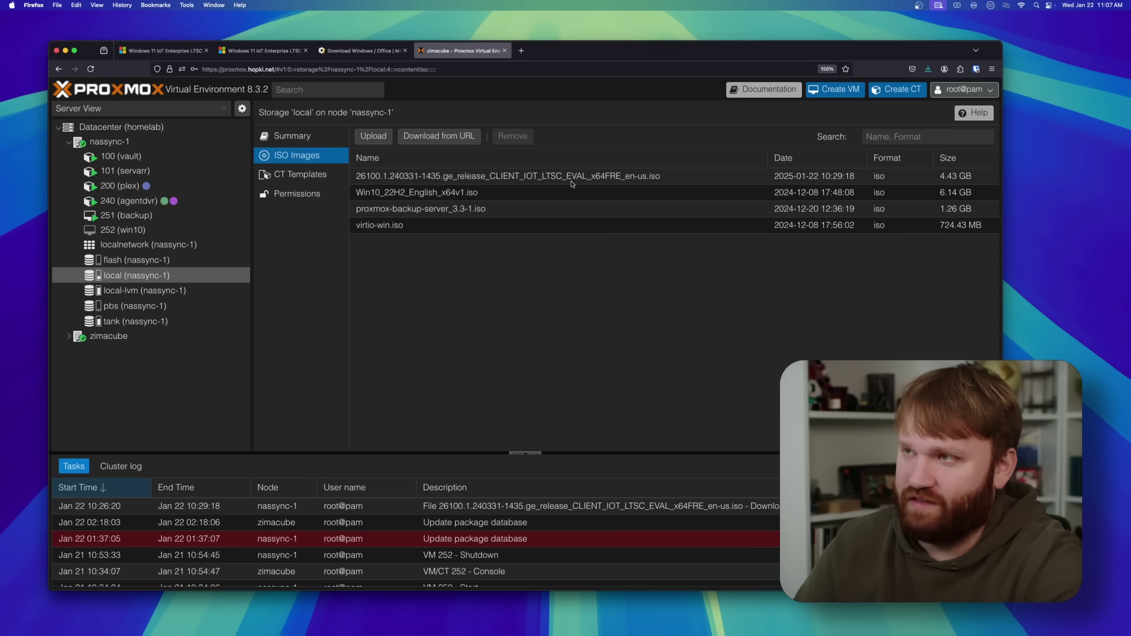
{"action": "left_click", "coordinate": [835, 93]}
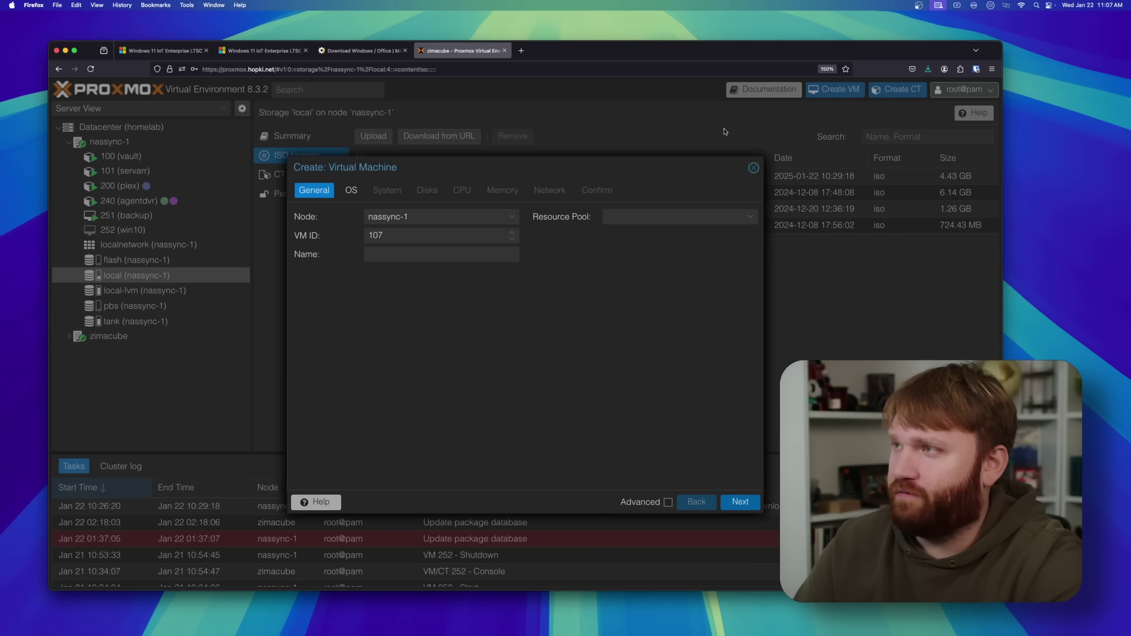
Step: Give the new VM ID 999 and the name winlts
{"action": "double_click", "coordinate": [405, 235]}
{"action": "type", "text": "999"}
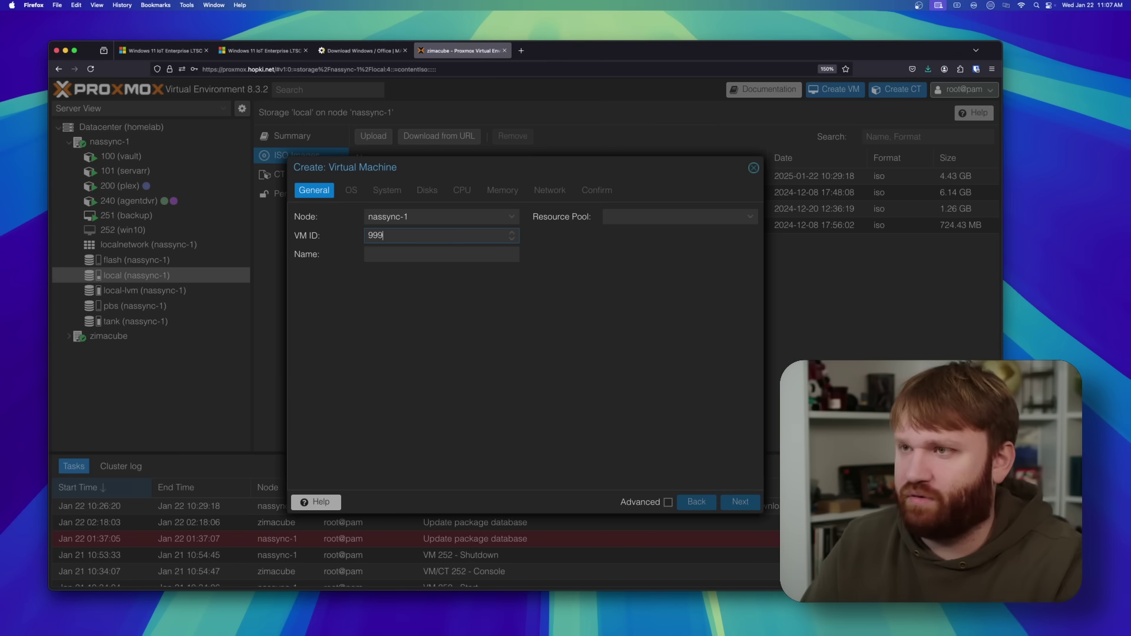
{"action": "left_click", "coordinate": [391, 256]}
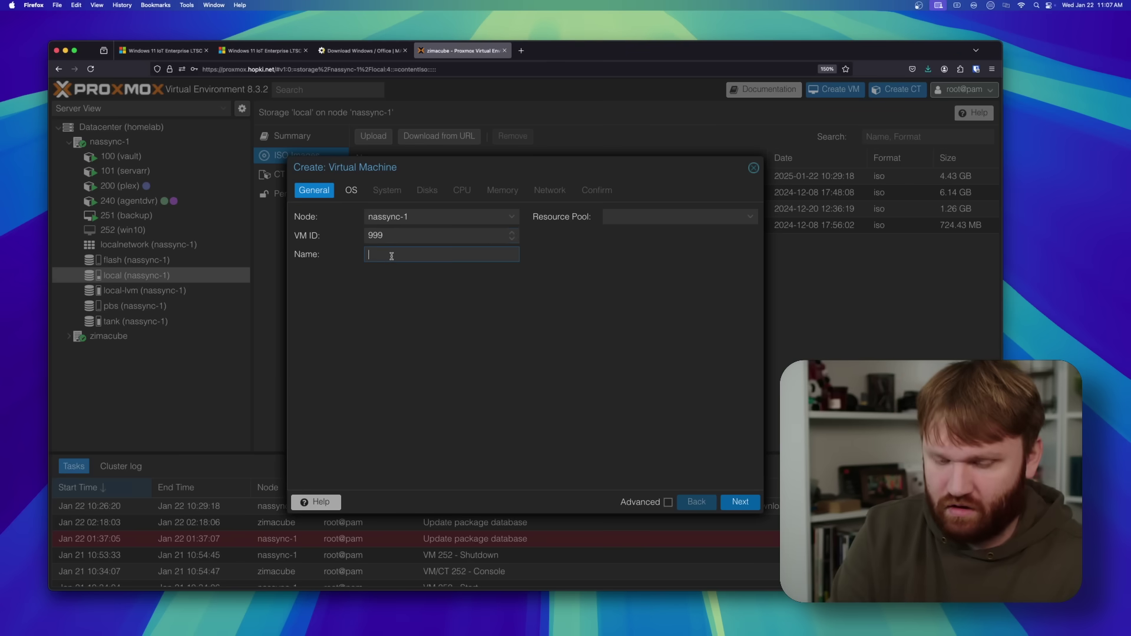
{"action": "type", "text": "winlt"}
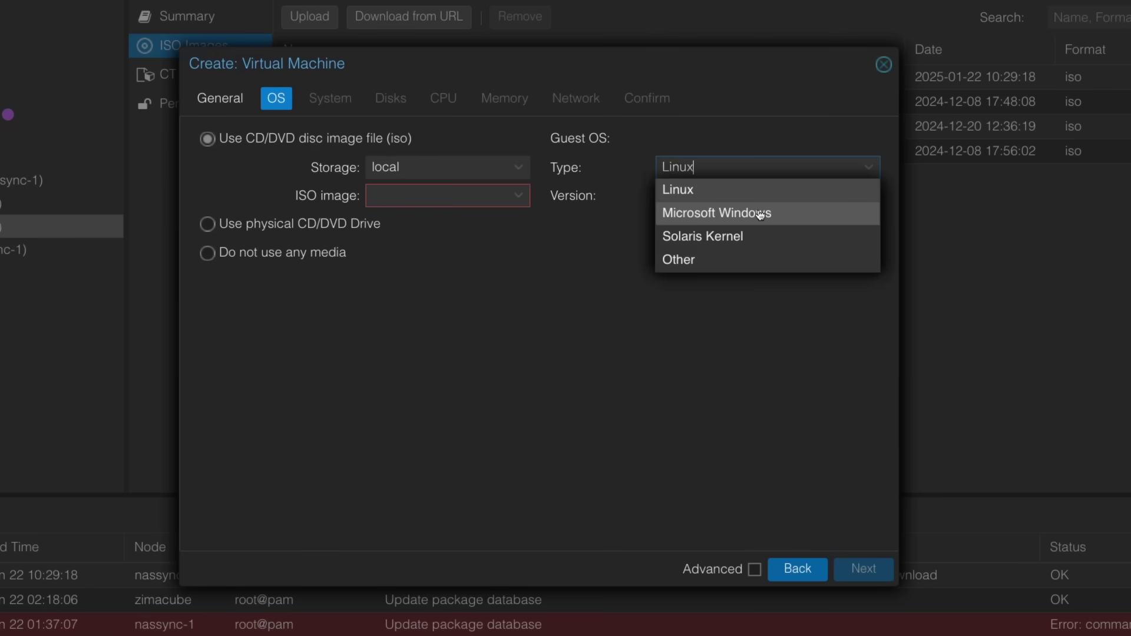
Step: Set the guest OS to Windows 11 with the LTSC ISO plus a virtio-win.iso driver drive
{"action": "left_click", "coordinate": [758, 212]}
{"action": "left_click", "coordinate": [787, 195]}
{"action": "left_click", "coordinate": [469, 196]}
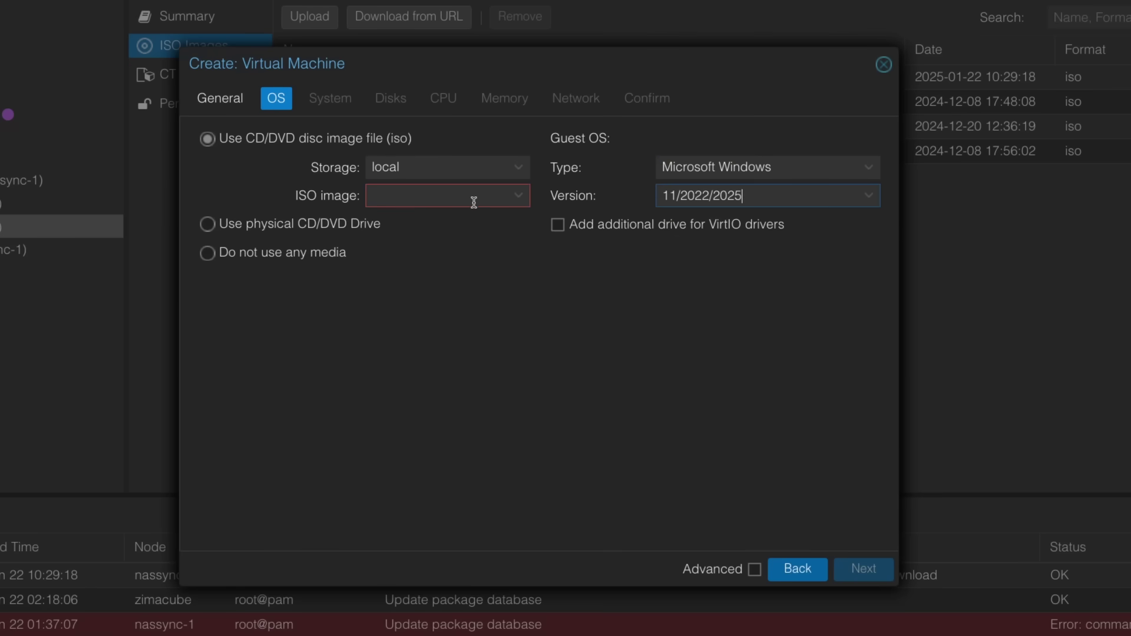
{"action": "left_click", "coordinate": [471, 246]}
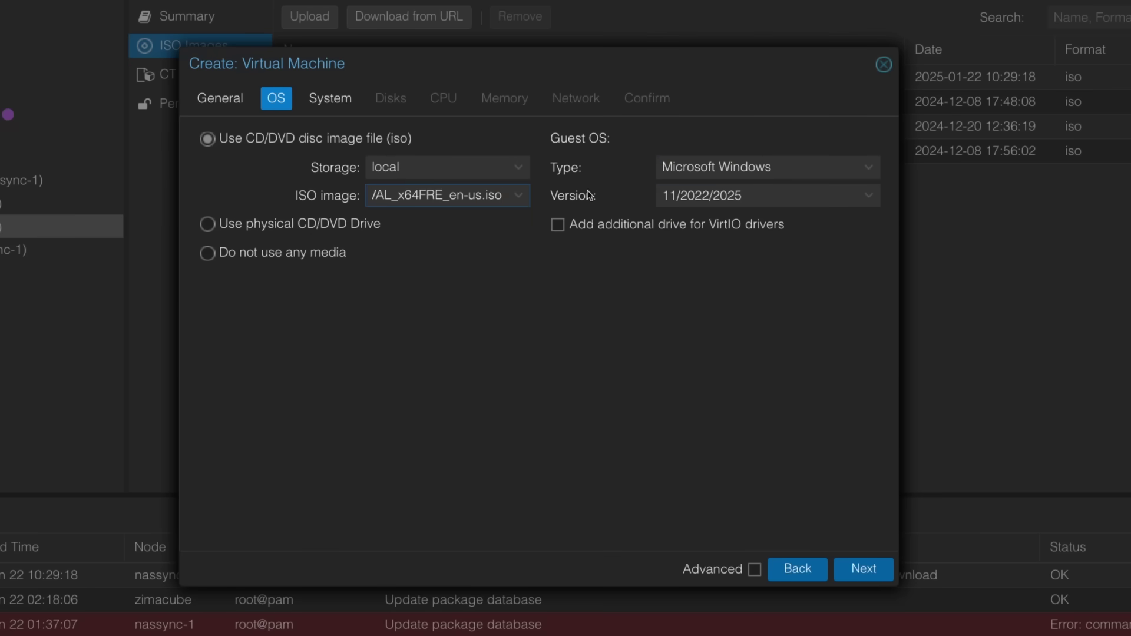
{"action": "left_click", "coordinate": [566, 228]}
{"action": "left_click", "coordinate": [736, 373]}
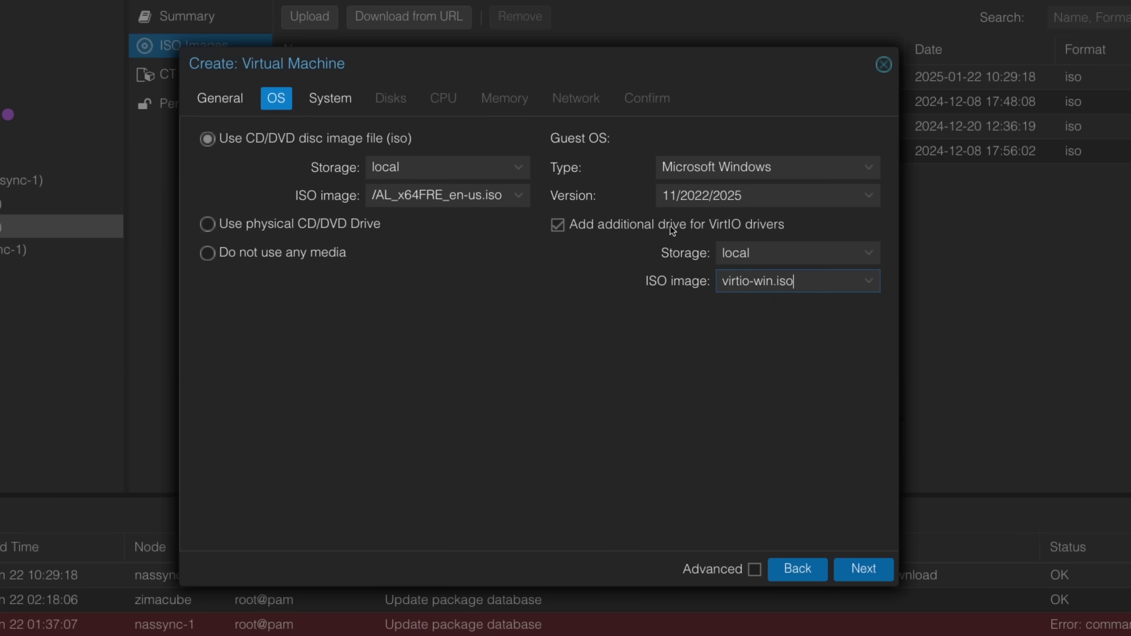
{"action": "left_click", "coordinate": [863, 568]}
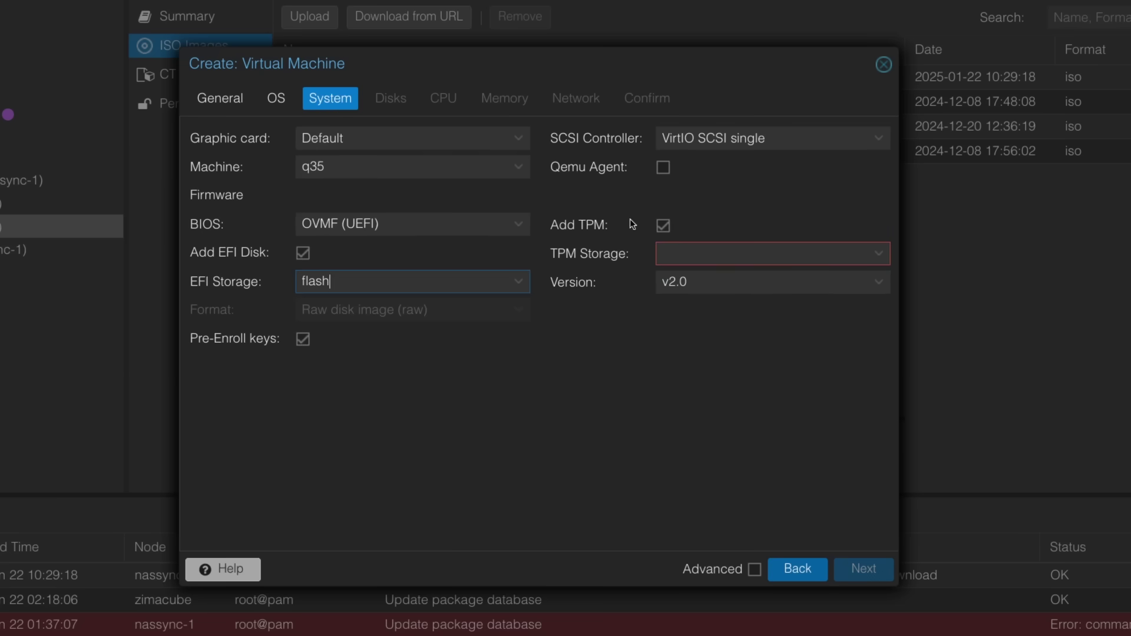
Step: Store the TPM on flash and size the disk at 62 GiB
{"action": "left_click", "coordinate": [705, 262]}
{"action": "left_click", "coordinate": [685, 306]}
{"action": "key", "text": "Return"}
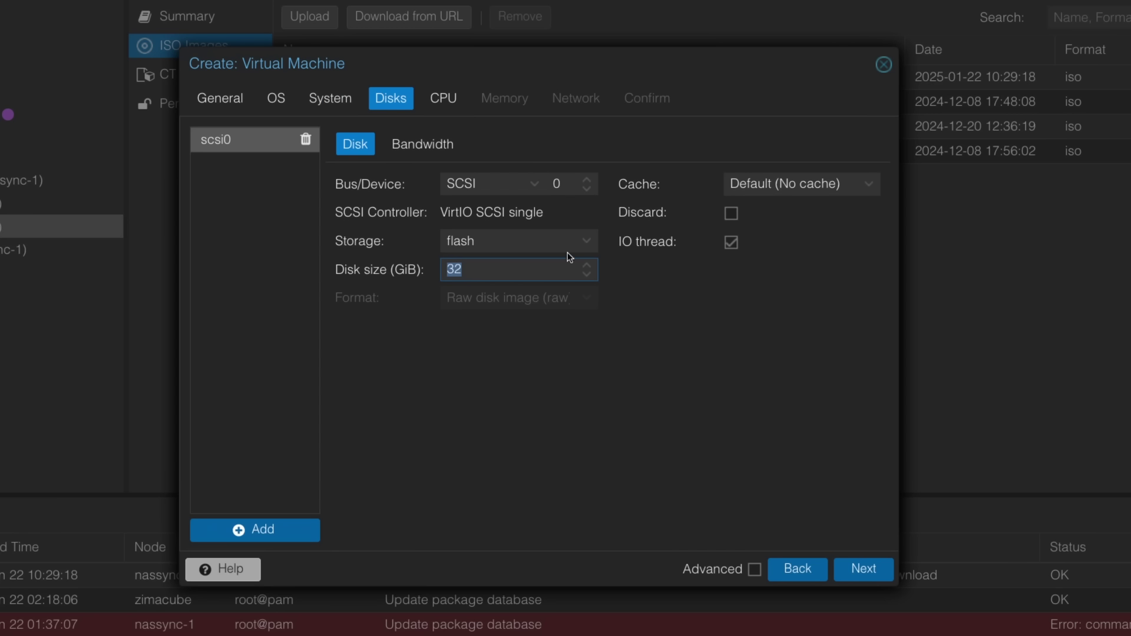
{"action": "type", "text": "62"}
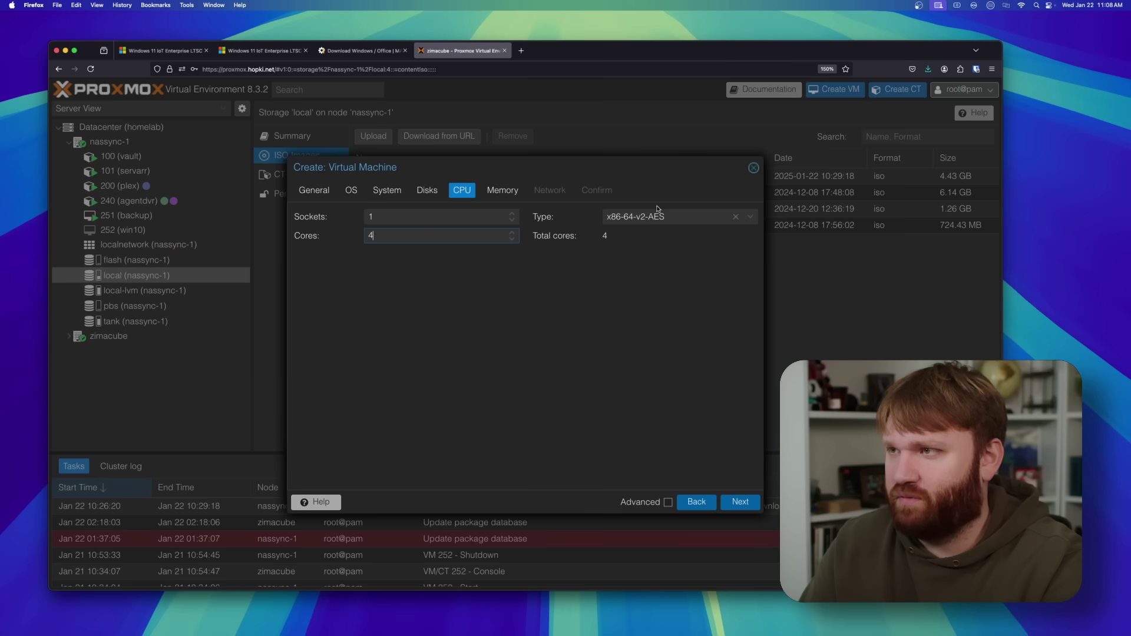
Step: Set the VM memory to 8192 MiB
{"action": "left_click", "coordinate": [740, 501]}
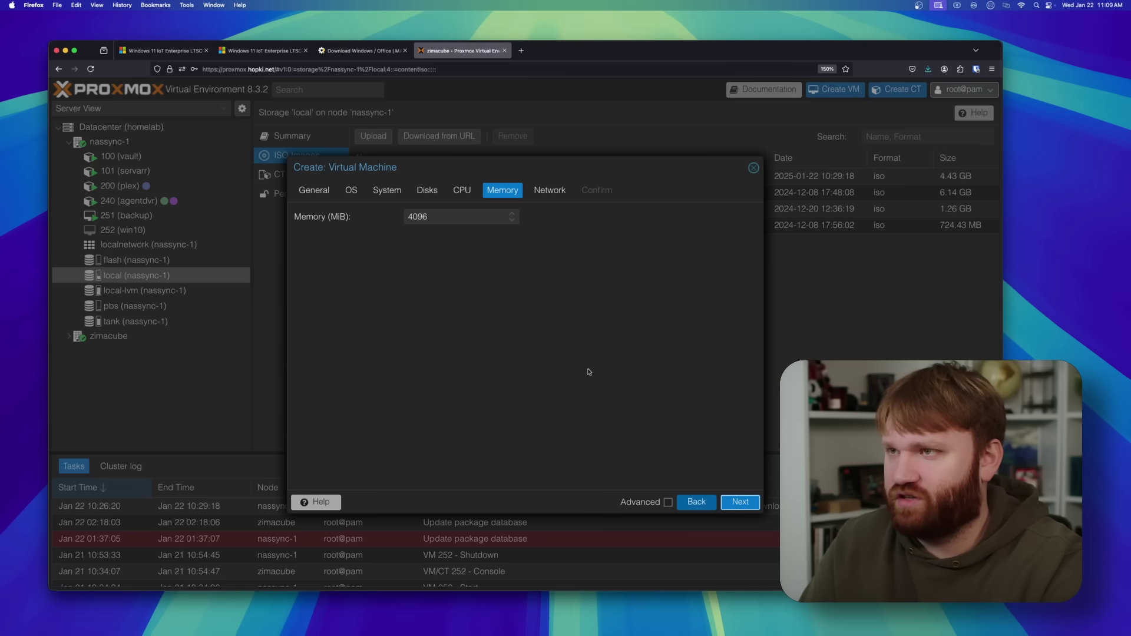
{"action": "left_click", "coordinate": [739, 501]}
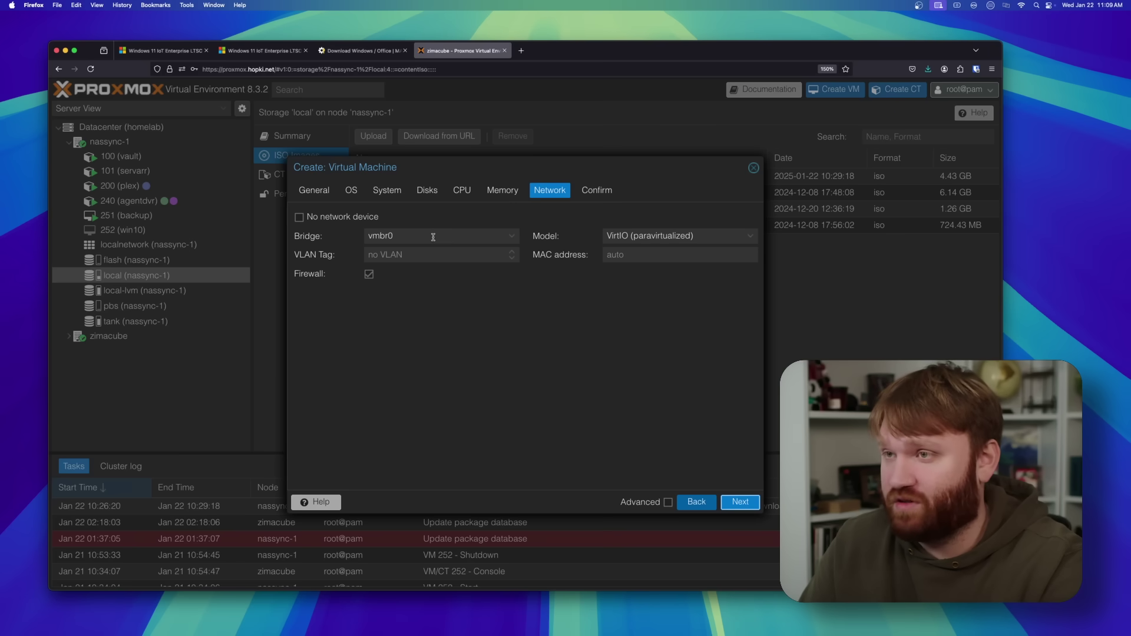
{"action": "left_click", "coordinate": [503, 190]}
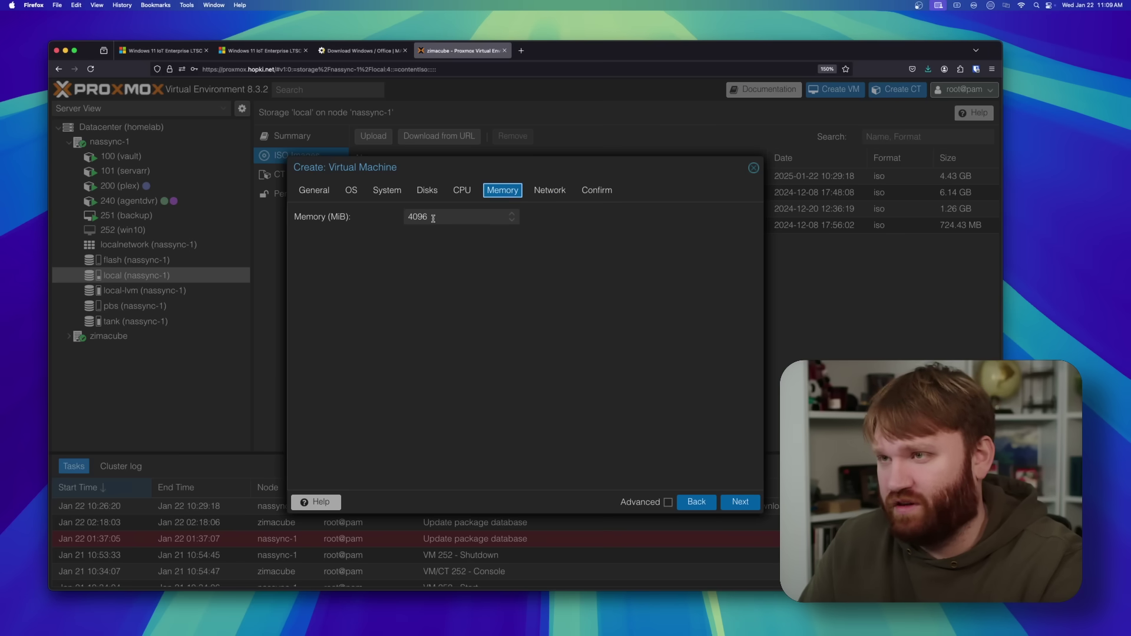
{"action": "left_click_drag", "start_coordinate": [434, 217], "coordinate": [353, 207]}
{"action": "type", "text": "8192"}
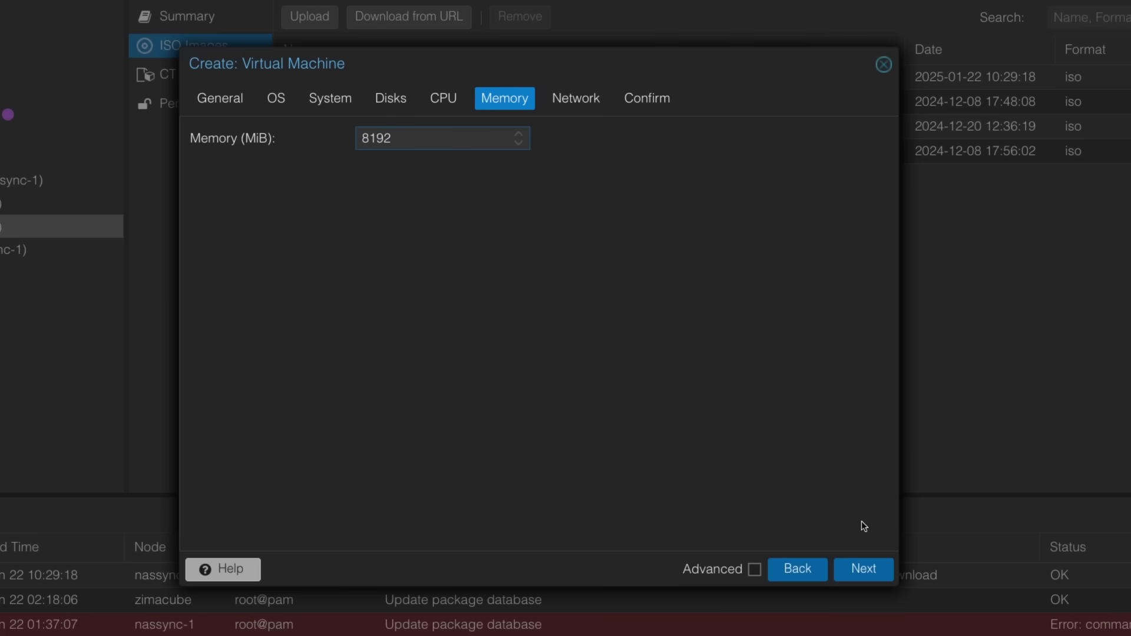
Step: Enable Start after created and finish creating the VM
{"action": "left_click", "coordinate": [861, 568]}
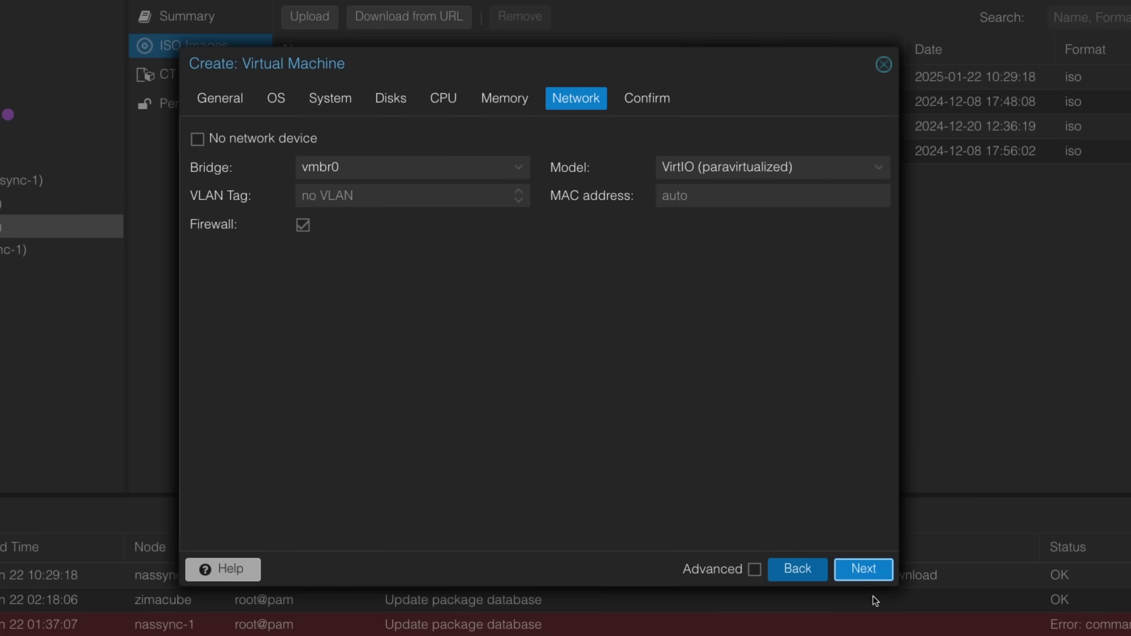
{"action": "left_click", "coordinate": [863, 570]}
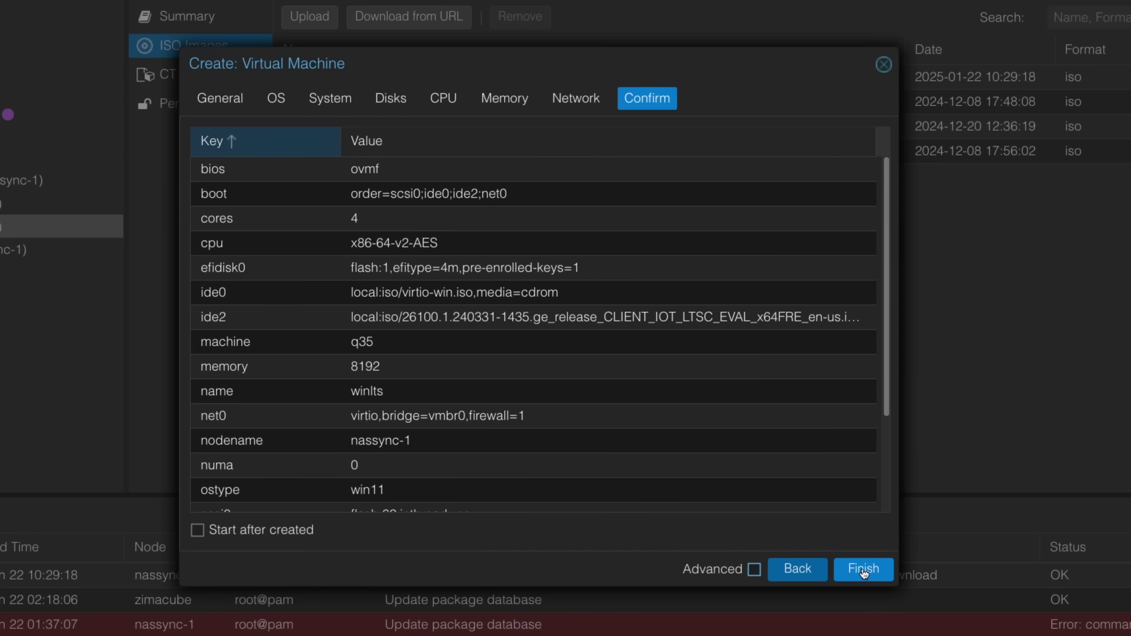
{"action": "left_click", "coordinate": [197, 530]}
{"action": "left_click", "coordinate": [859, 569]}
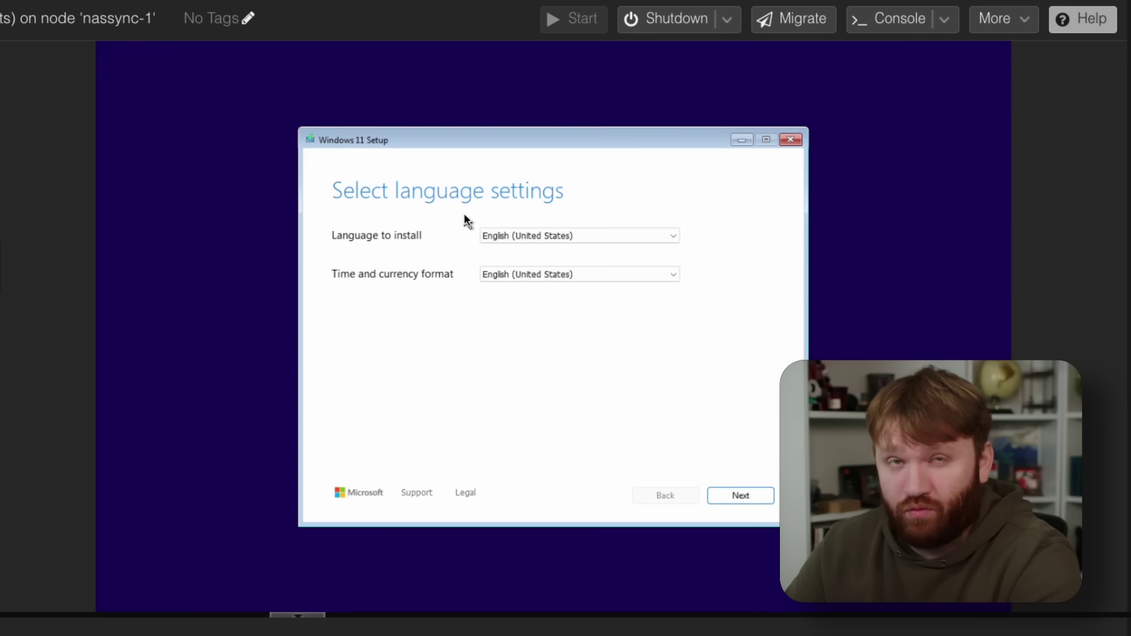
Step: Accept default language and US keyboard, agree everything will be deleted, and accept the license
{"action": "left_click", "coordinate": [749, 499]}
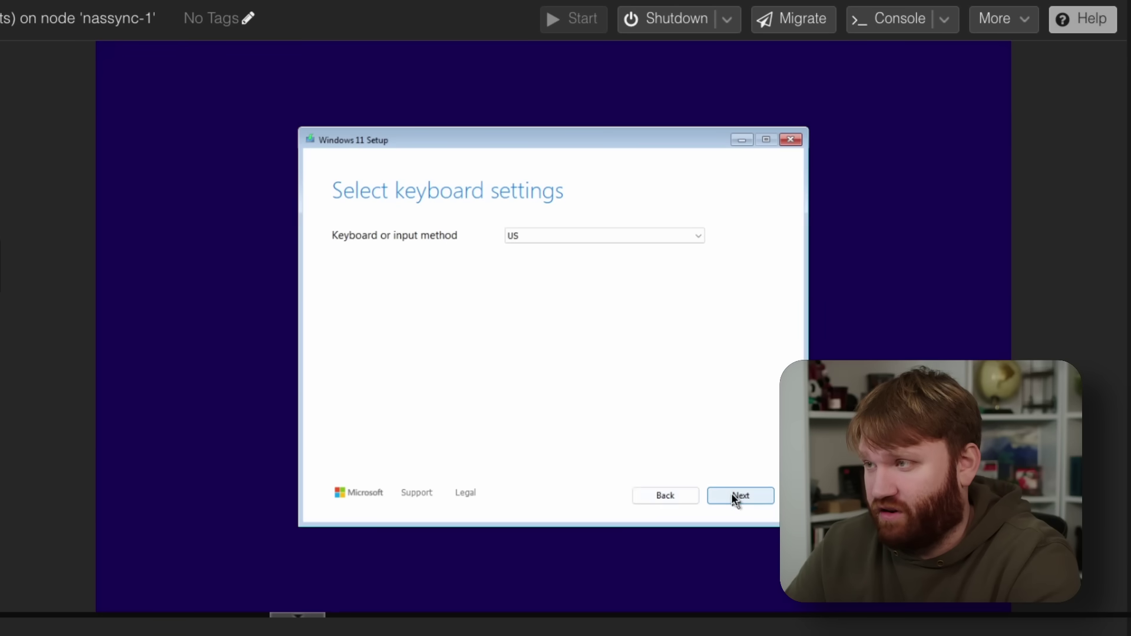
{"action": "left_click", "coordinate": [734, 496]}
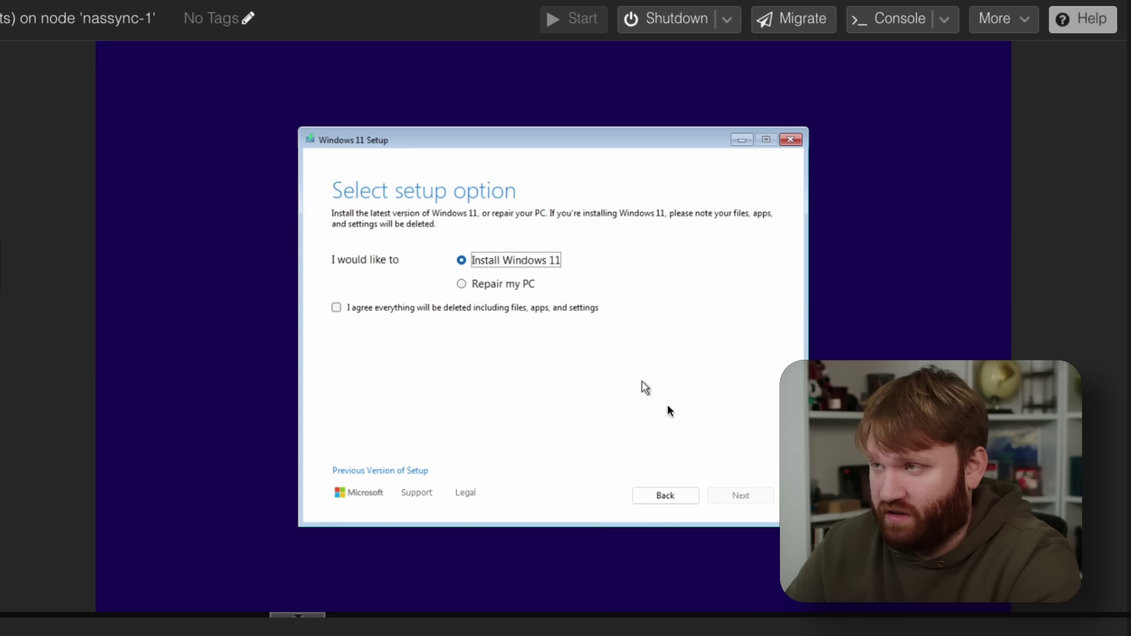
{"action": "left_click", "coordinate": [440, 312]}
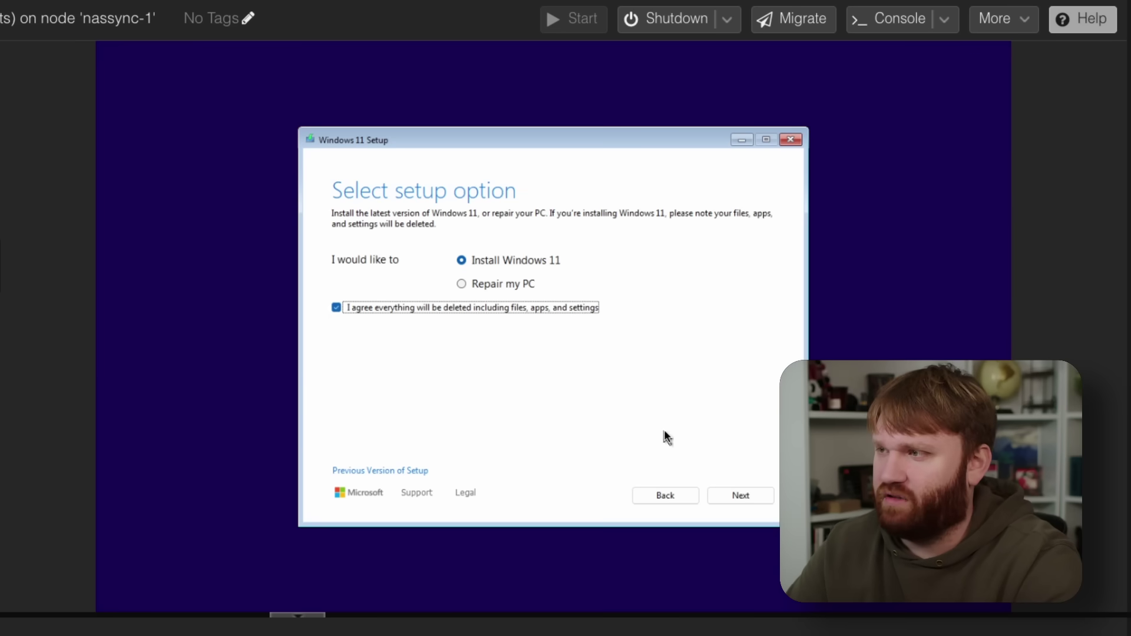
{"action": "left_click", "coordinate": [757, 500]}
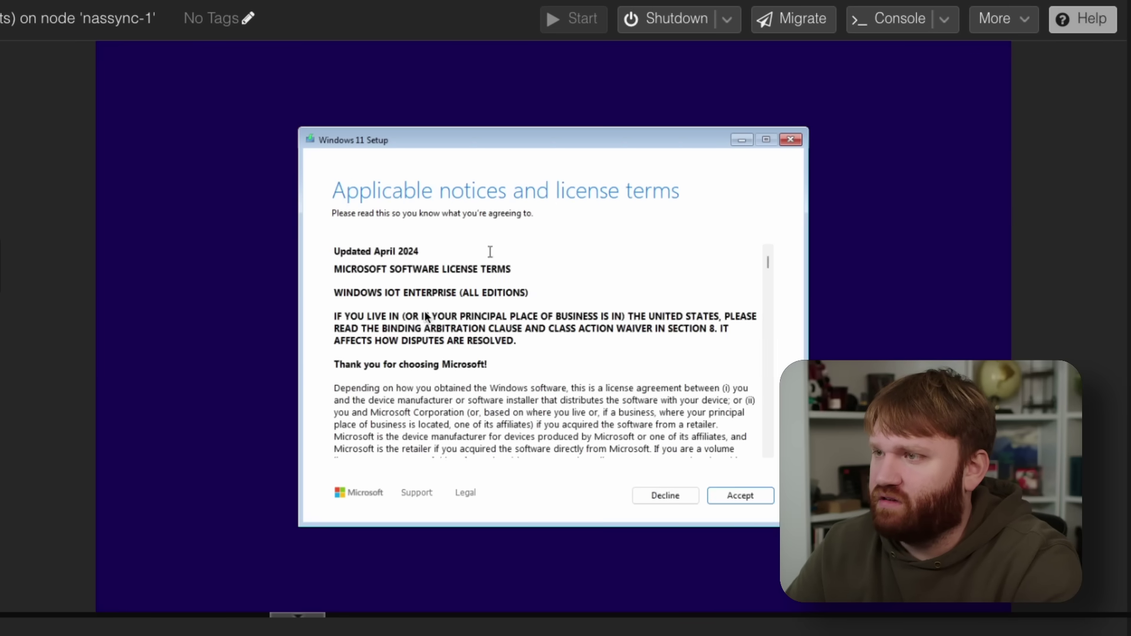
{"action": "left_click", "coordinate": [726, 497]}
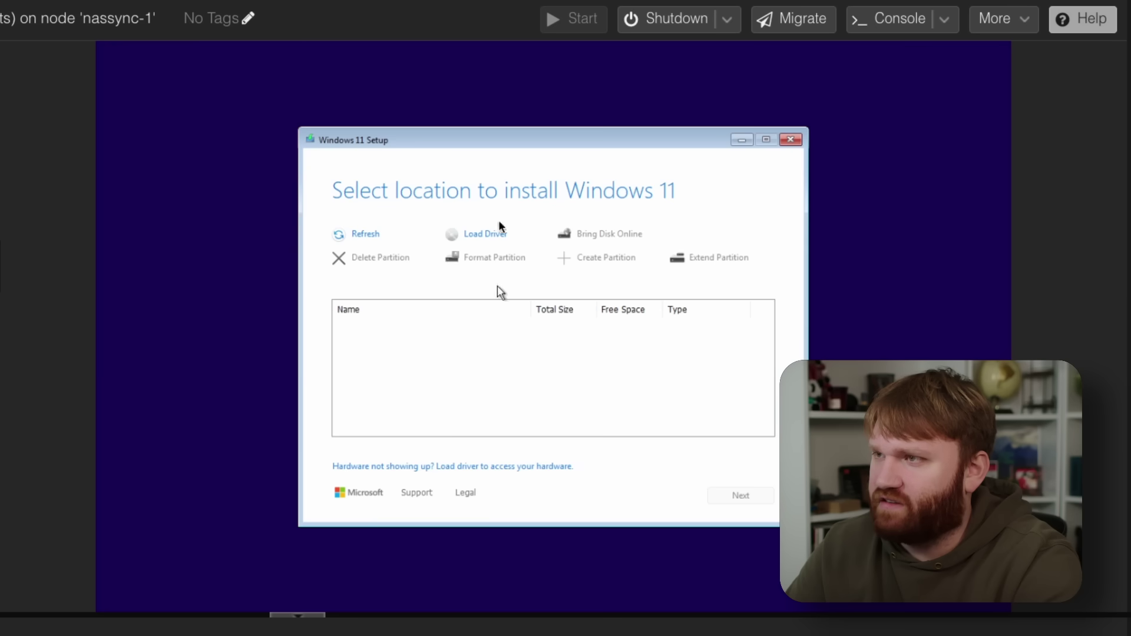
Step: Install the Red Hat VirtIO SCSI pass-through driver from the disc's w11\amd64 folder
{"action": "left_click", "coordinate": [472, 232]}
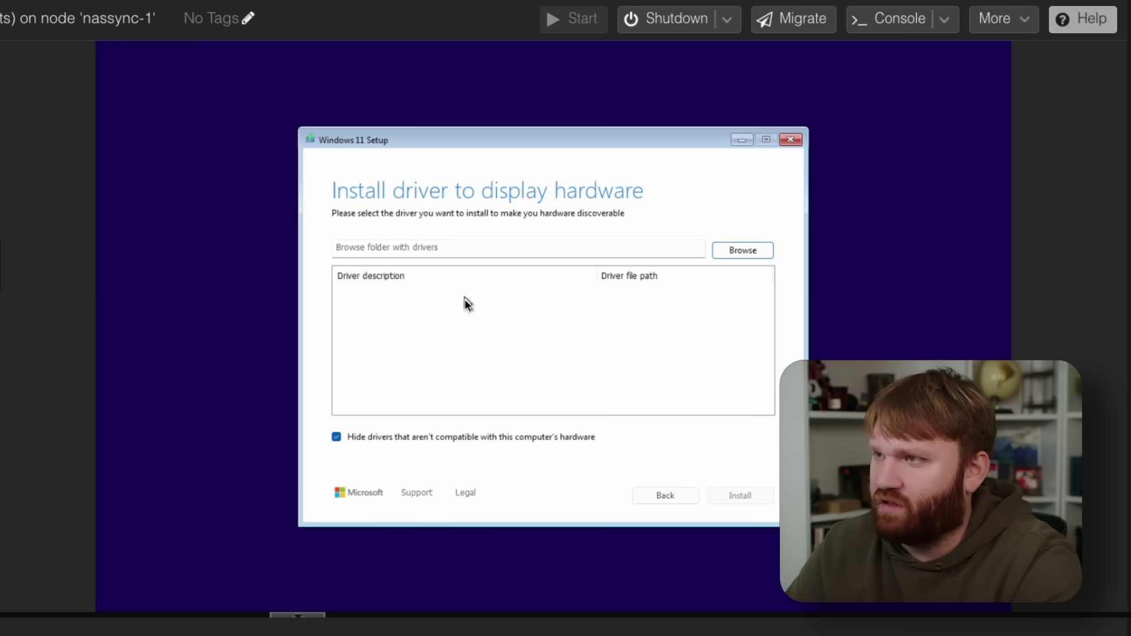
{"action": "left_click", "coordinate": [736, 252]}
{"action": "double_click", "coordinate": [512, 278]}
{"action": "scroll", "coordinate": [538, 320], "scroll_direction": "down", "scroll_amount": 3}
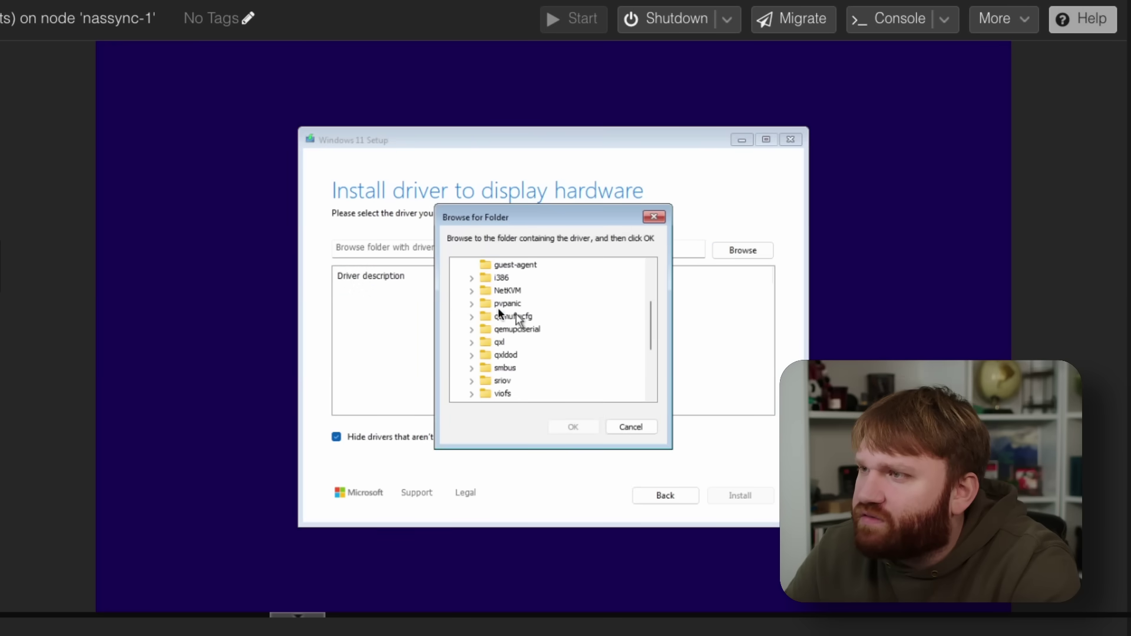
{"action": "scroll", "coordinate": [527, 347], "scroll_direction": "down", "scroll_amount": 5}
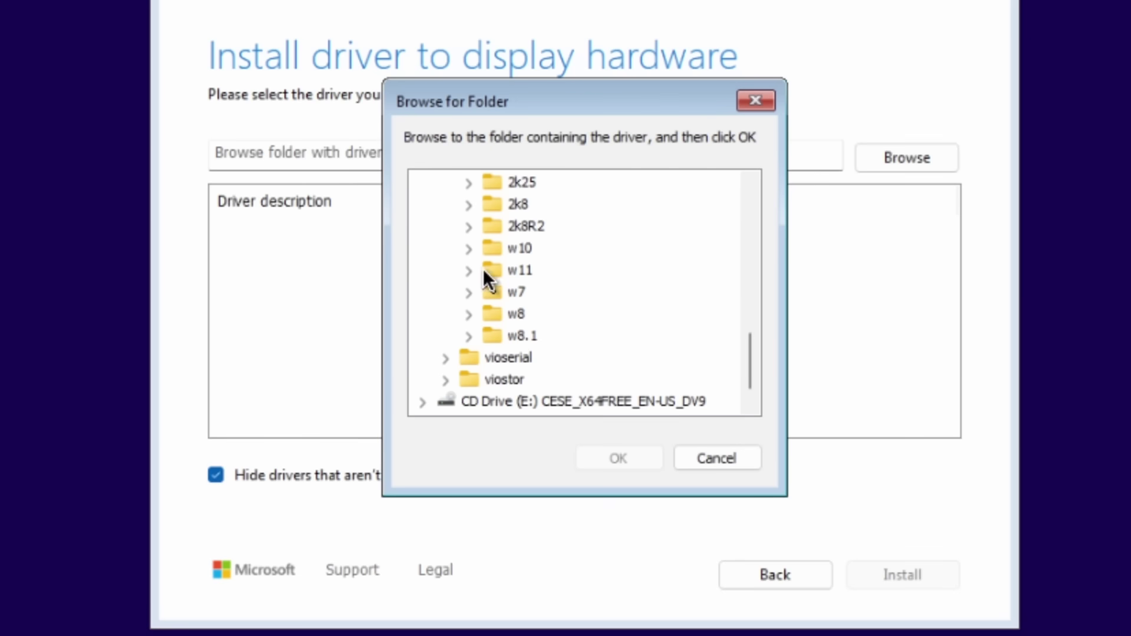
{"action": "left_click", "coordinate": [468, 266]}
{"action": "left_click", "coordinate": [533, 292]}
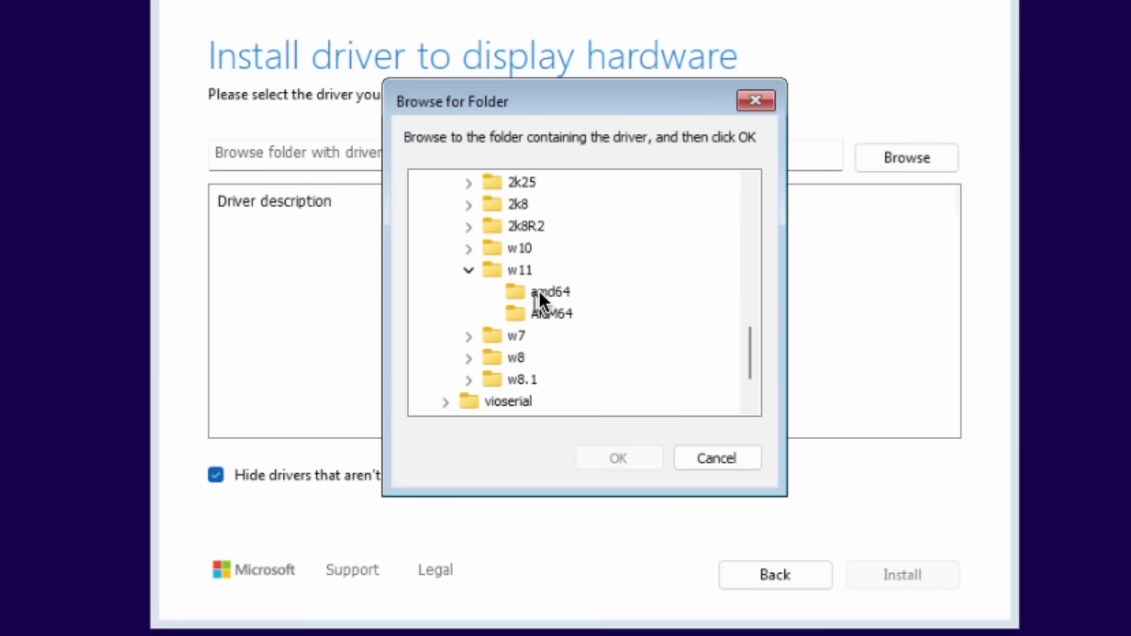
{"action": "left_click", "coordinate": [617, 458]}
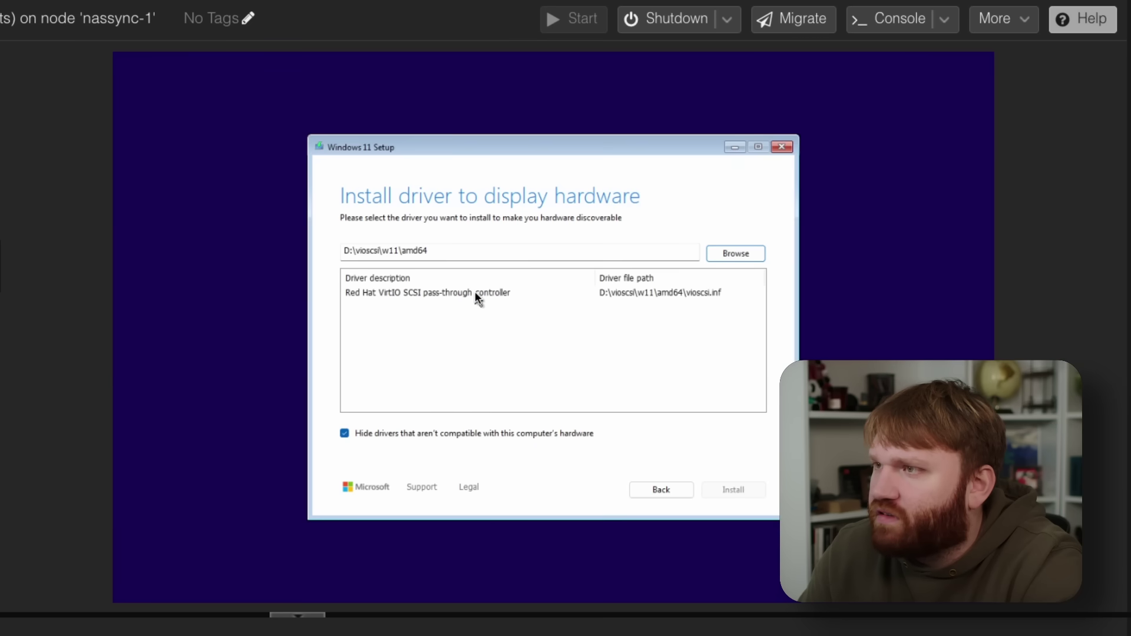
{"action": "left_click", "coordinate": [476, 294]}
{"action": "left_click", "coordinate": [744, 487]}
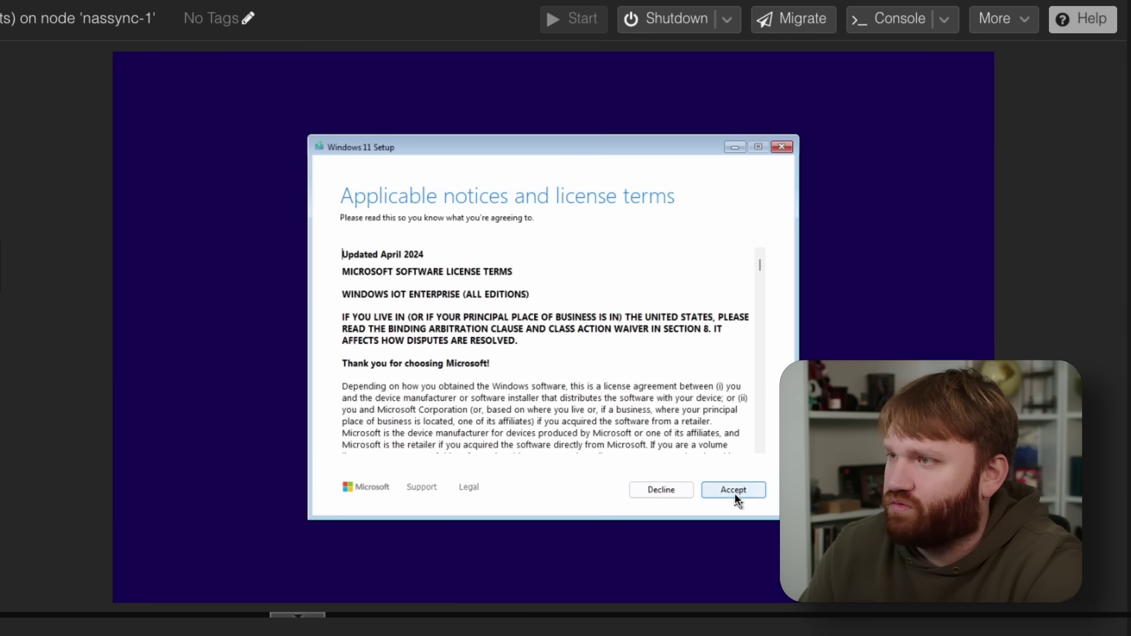
Step: Accept the license terms and install the VirtIO Balloon Driver from the VirtIO disc
{"action": "left_click", "coordinate": [735, 498]}
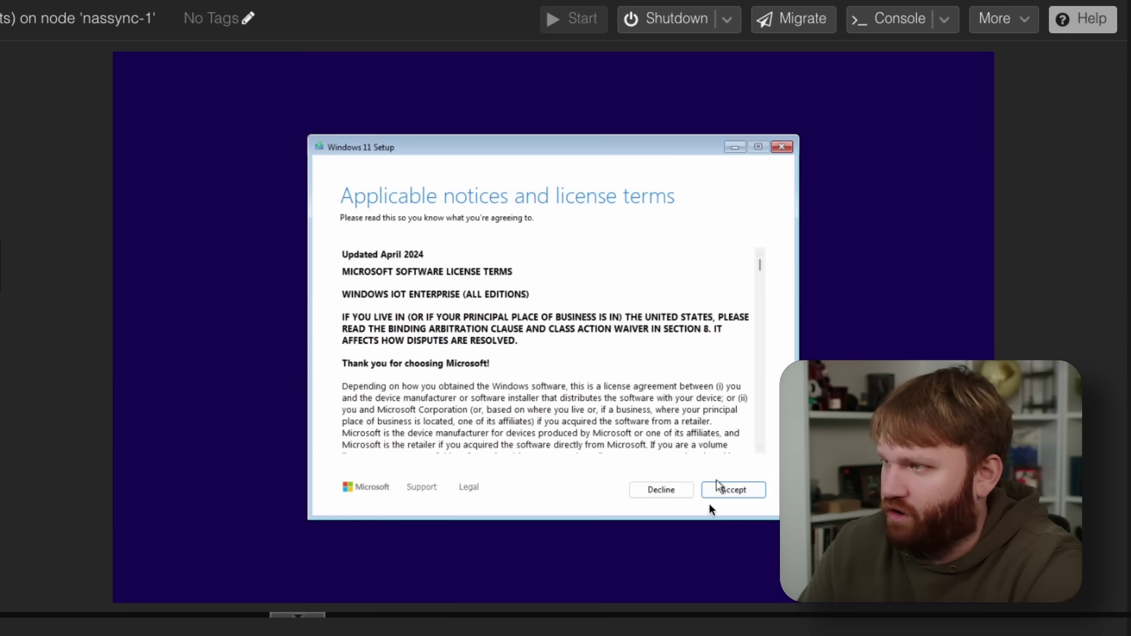
{"action": "left_click", "coordinate": [738, 490]}
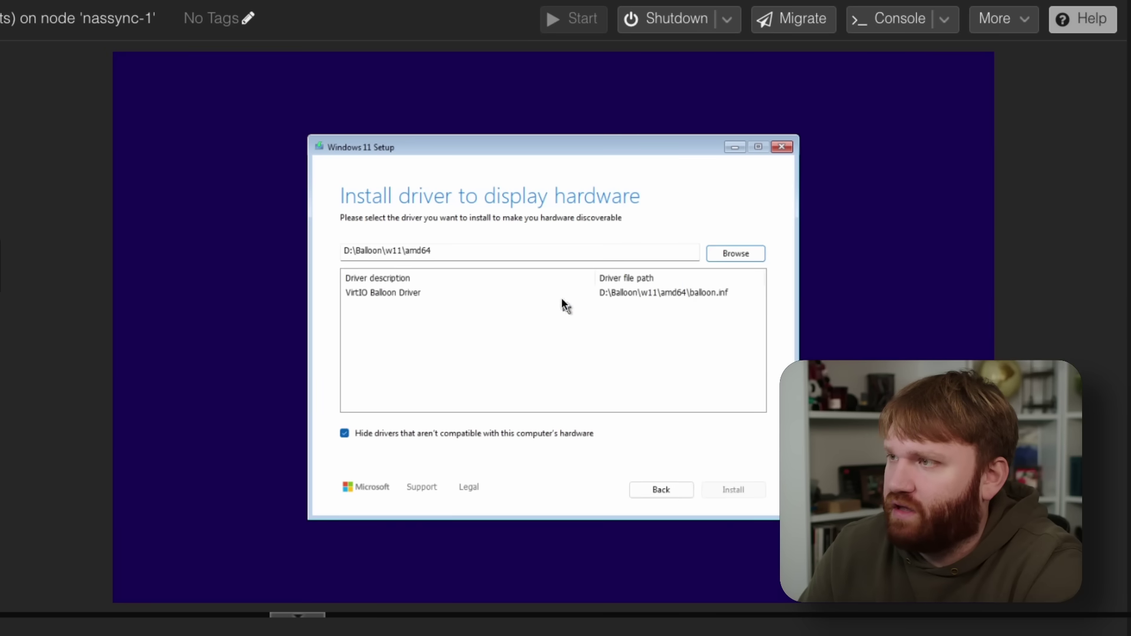
{"action": "left_click", "coordinate": [561, 296]}
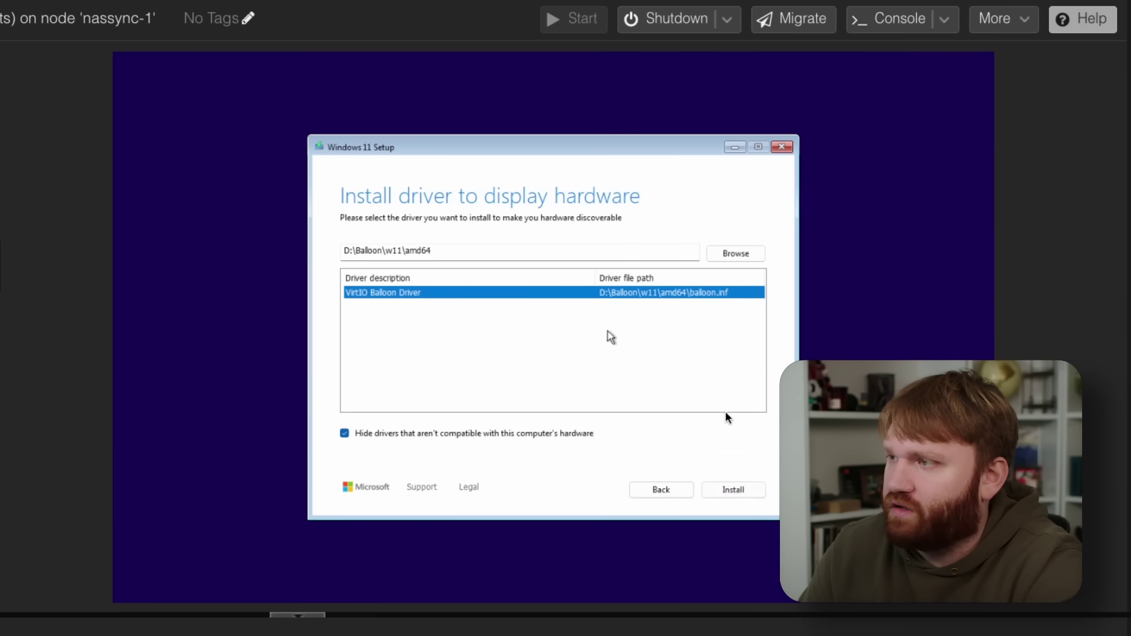
{"action": "left_click", "coordinate": [748, 489]}
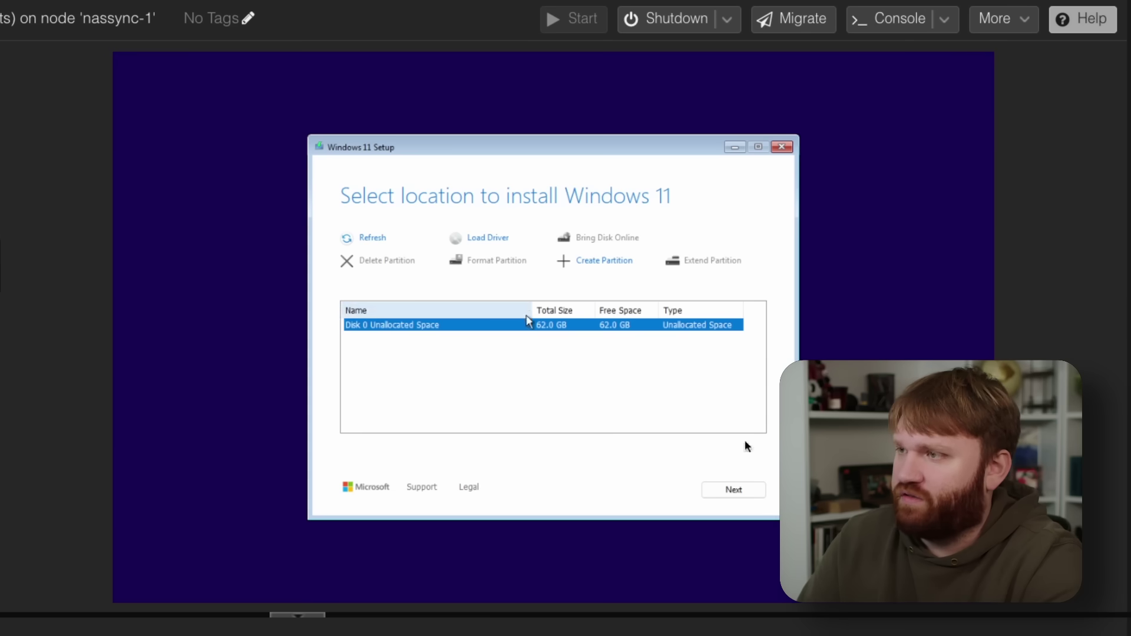
Step: Install Windows 11 IoT Enterprise LTSC Evaluation onto Disk 0's unallocated 62 GB space
{"action": "left_click", "coordinate": [752, 489]}
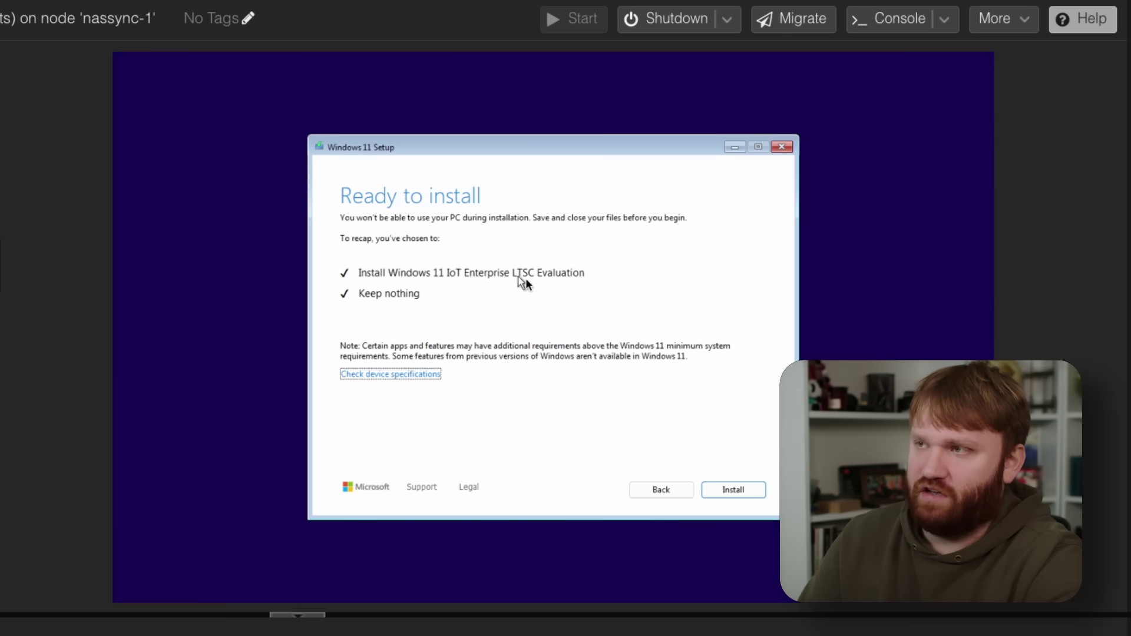
{"action": "left_click", "coordinate": [747, 490]}
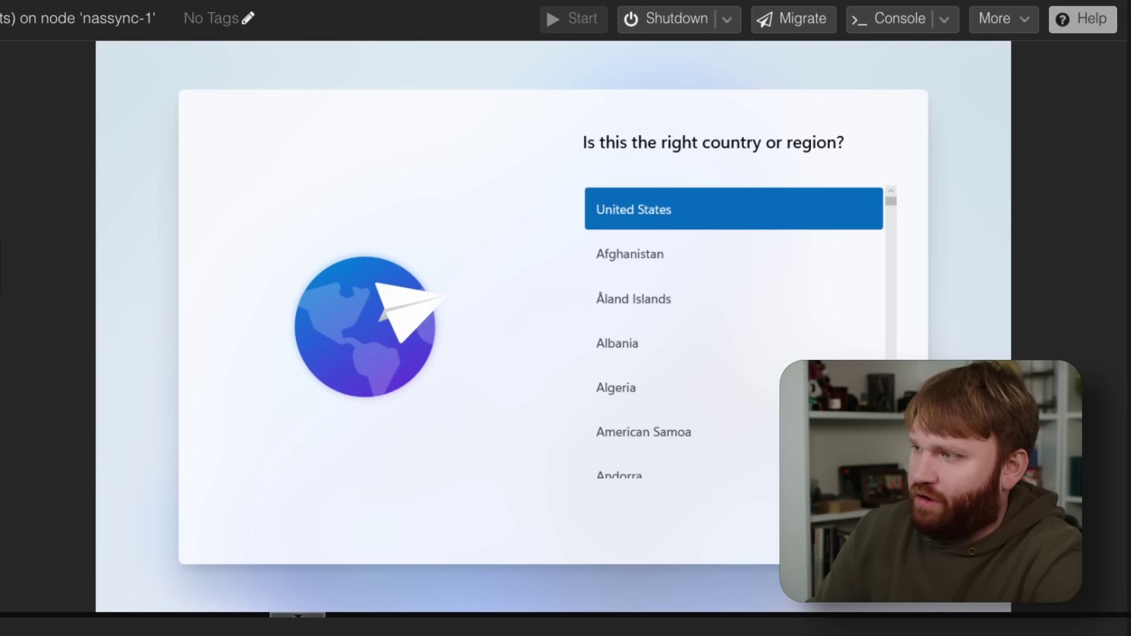
Step: Confirm the United States region and US keyboard, skip a second layout, and show alternative sign-in options
{"action": "left_click", "coordinate": [878, 533]}
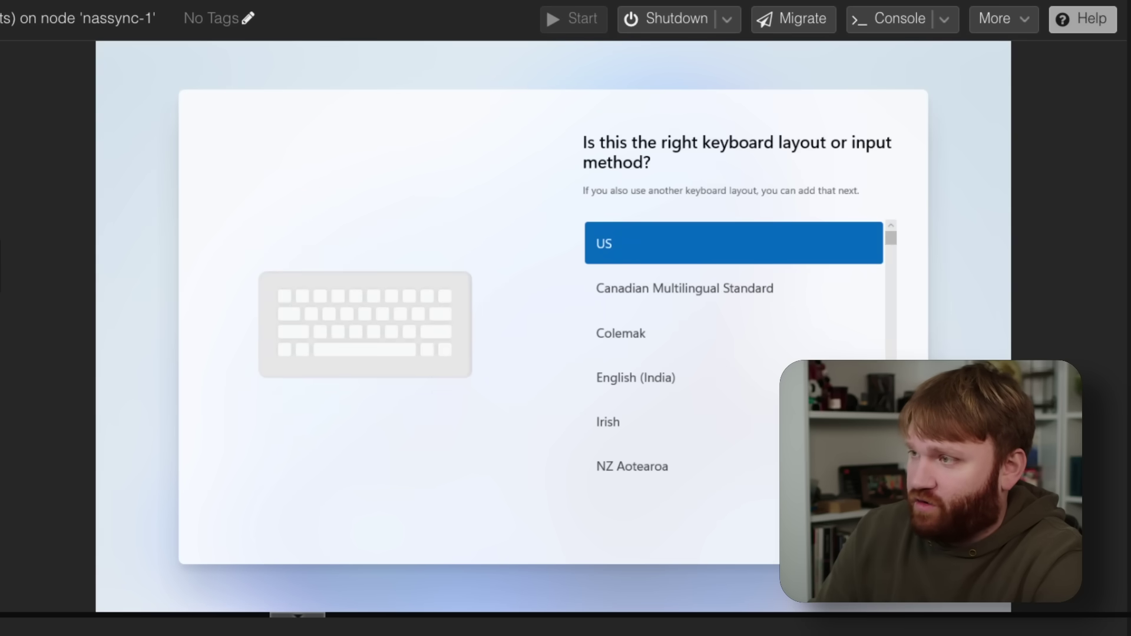
{"action": "left_click", "coordinate": [877, 533]}
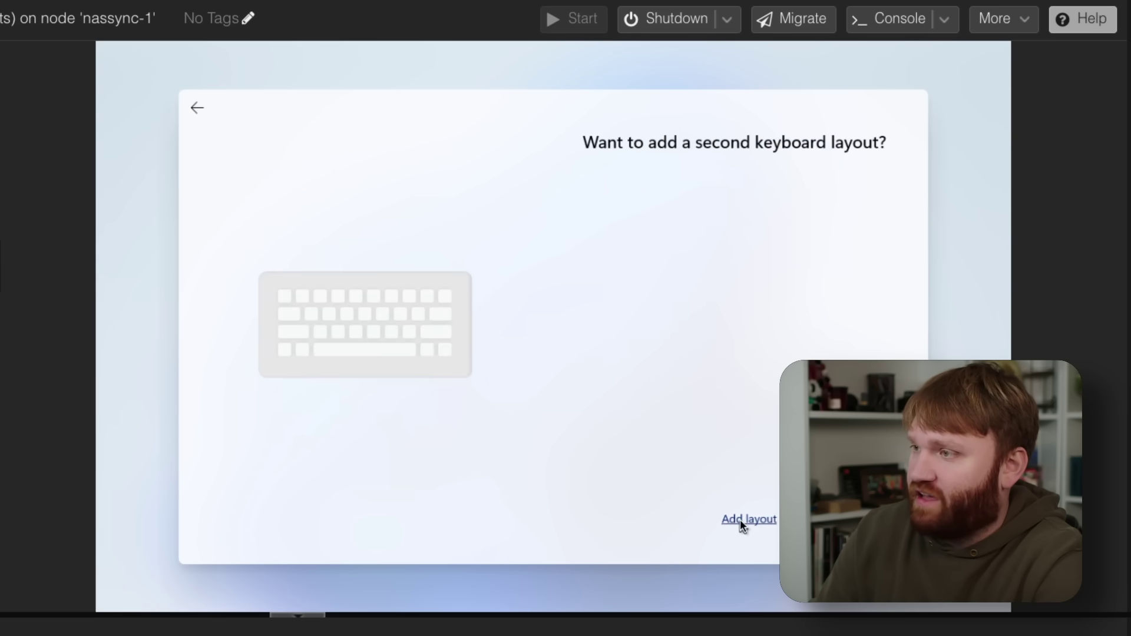
{"action": "left_click", "coordinate": [877, 533]}
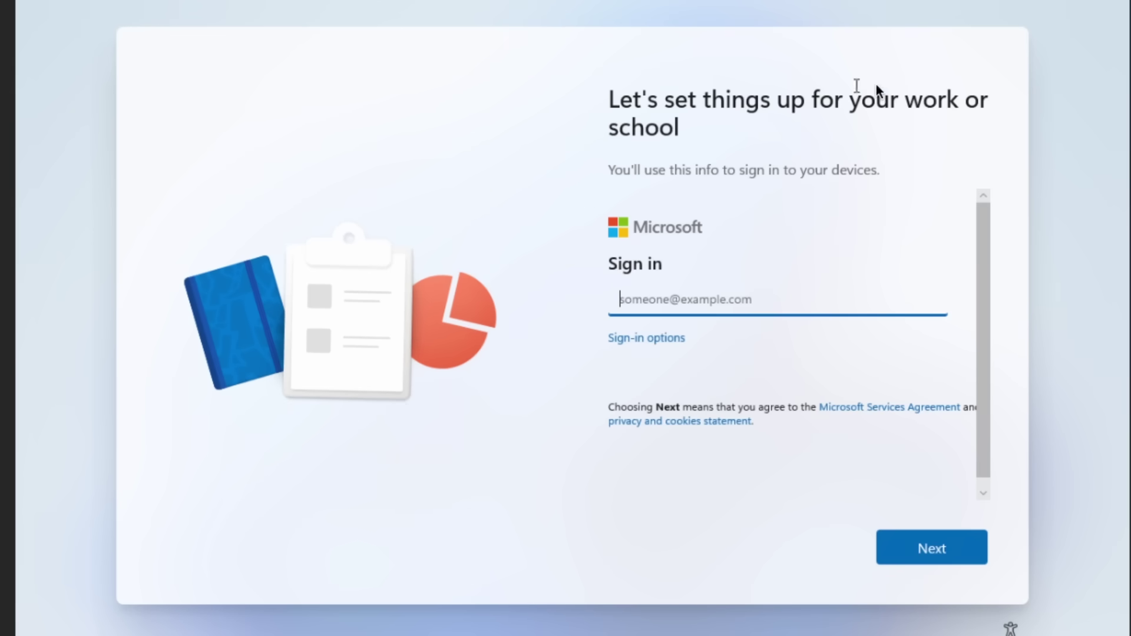
{"action": "left_click", "coordinate": [647, 340]}
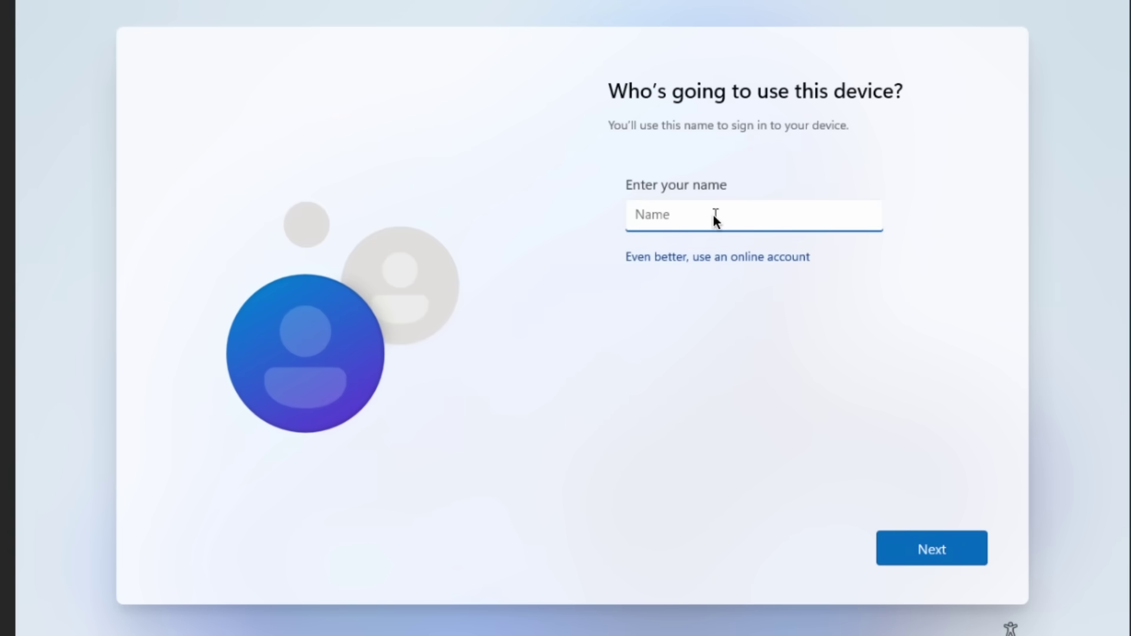
Step: Enter the local user's name, then set and confirm the account password
{"action": "type", "text": "Brandon H"}
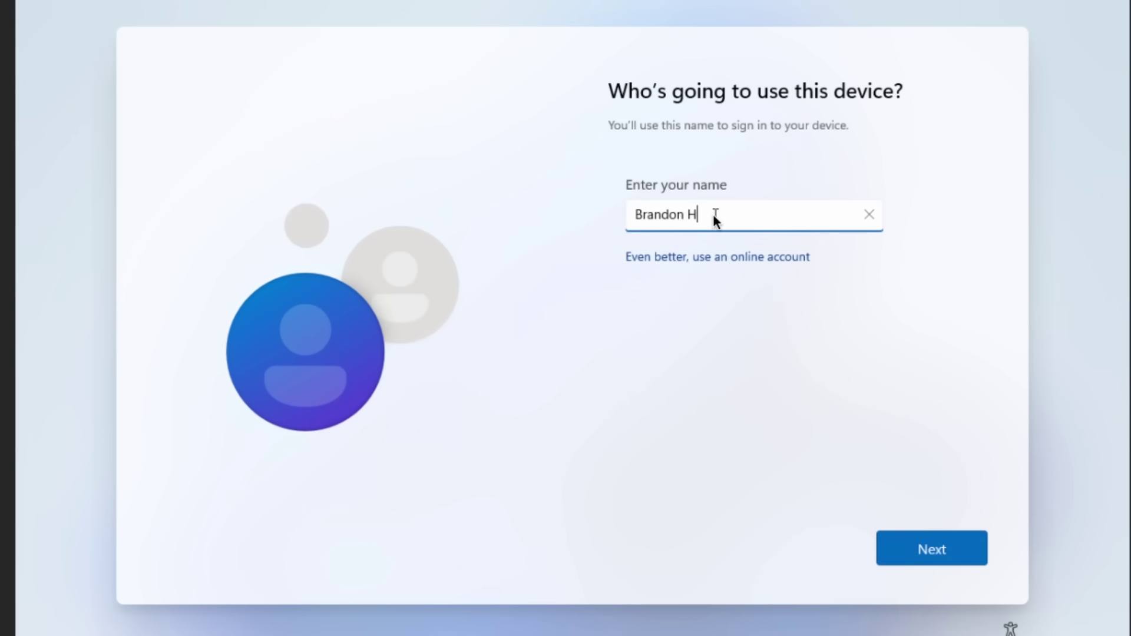
{"action": "type", "text": "opkins"}
{"action": "key", "text": "Return"}
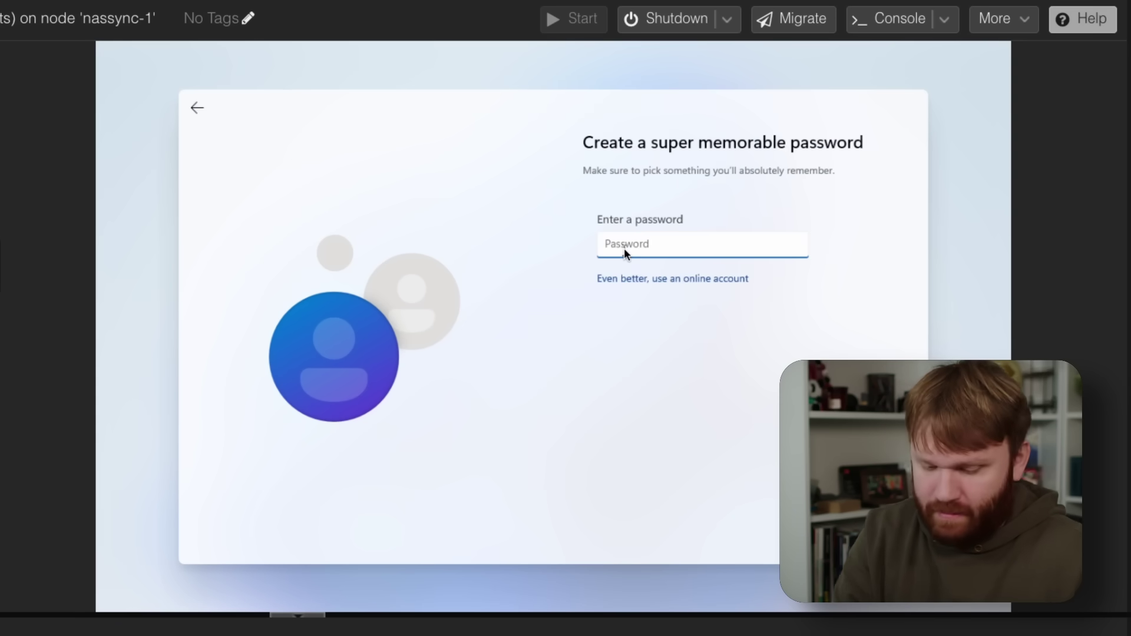
{"action": "type", "text": "••••••••"}
{"action": "key", "text": "Return"}
{"action": "type", "text": "••••••••"}
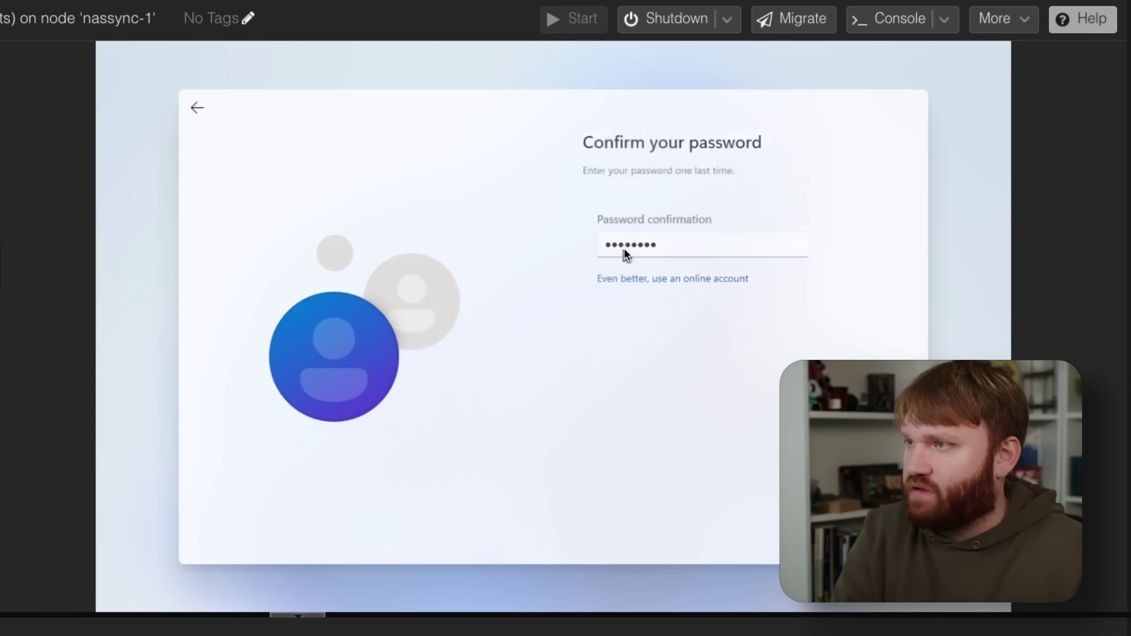
{"action": "key", "text": "Return"}
{"action": "key", "text": "Down"}
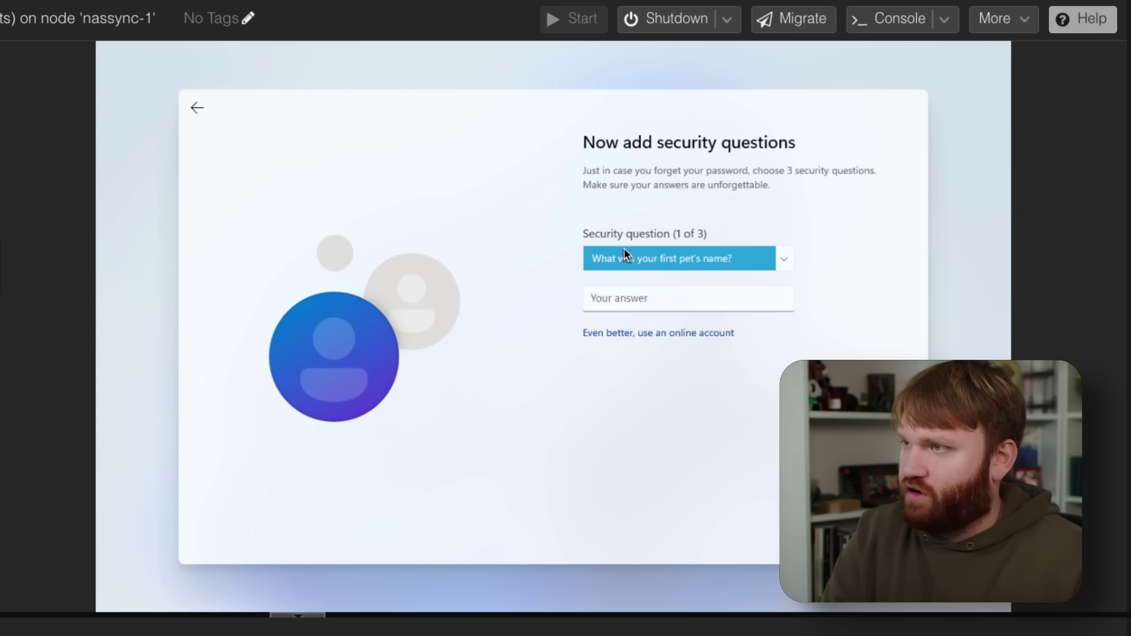
{"action": "key", "text": "Tab"}
{"action": "type", "text": "123"}
{"action": "key", "text": "Tab"}
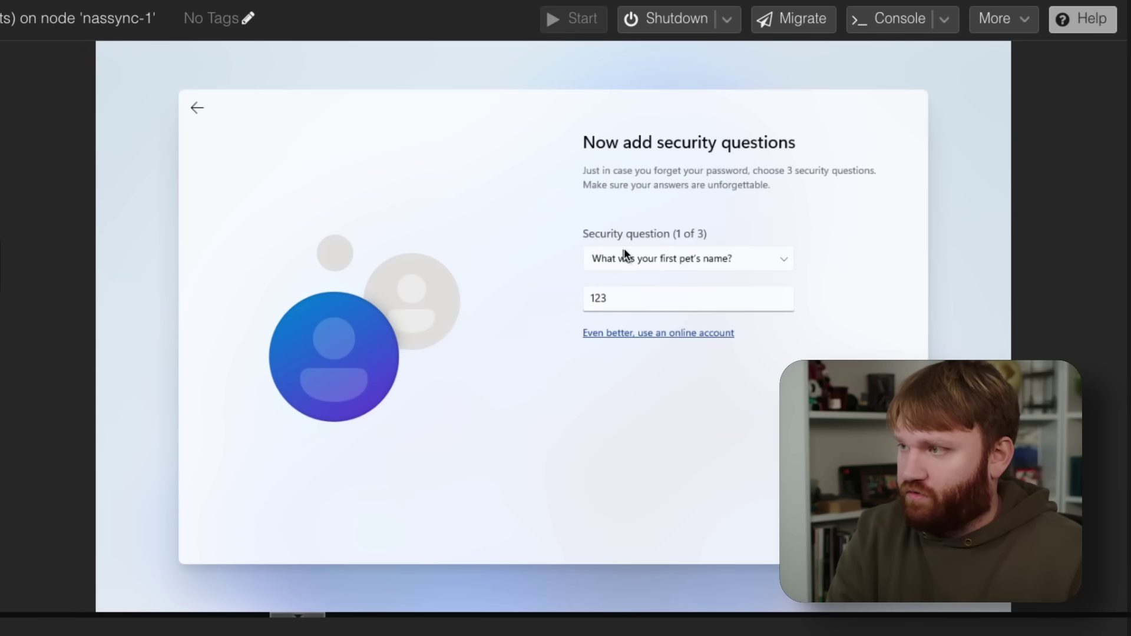
{"action": "key", "text": "Tab"}
{"action": "key", "text": "Return"}
{"action": "key", "text": "Down"}
{"action": "key", "text": "Tab"}
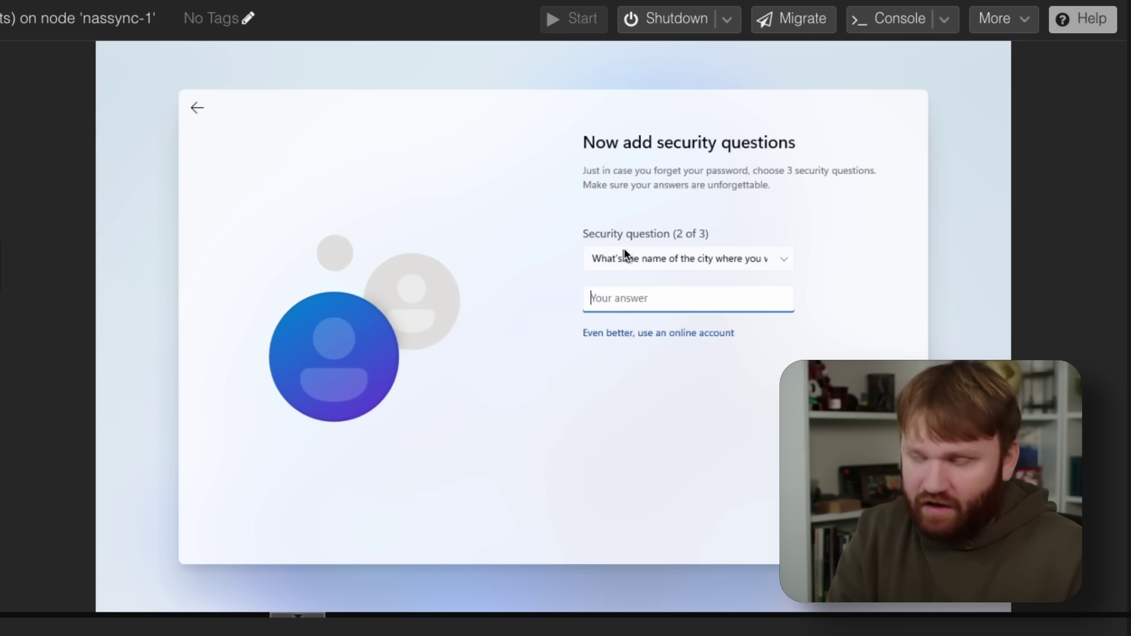
{"action": "type", "text": "123"}
{"action": "key", "text": "Tab"}
{"action": "key", "text": "Tab"}
{"action": "key", "text": "Return"}
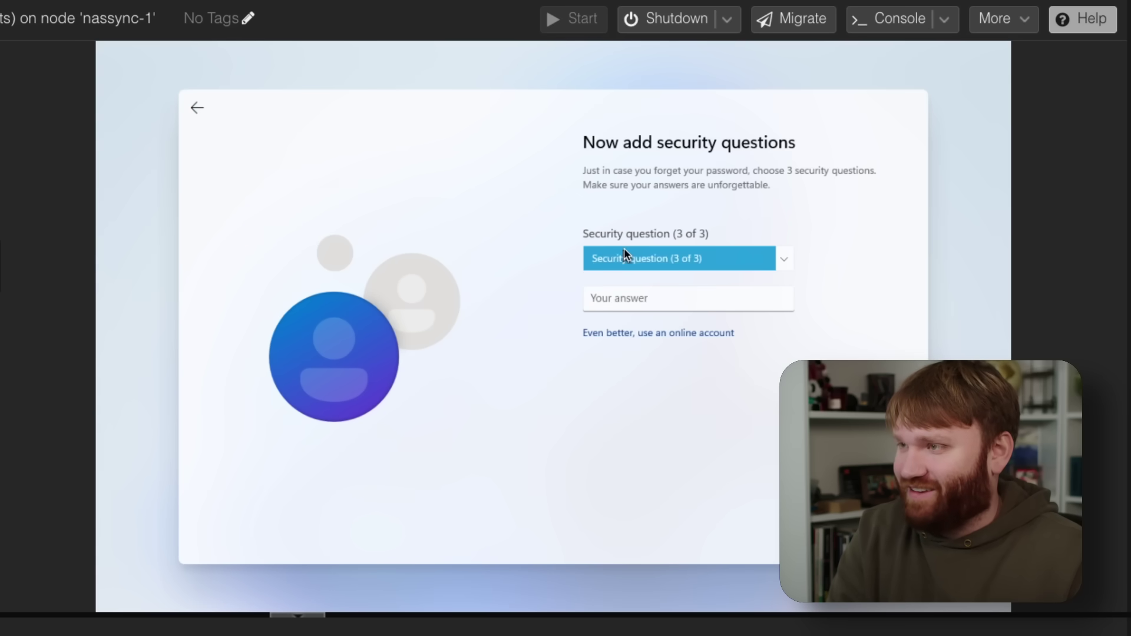
{"action": "key", "text": "Down"}
{"action": "key", "text": "Tab"}
{"action": "type", "text": "123"}
{"action": "key", "text": "Tab"}
{"action": "key", "text": "Tab"}
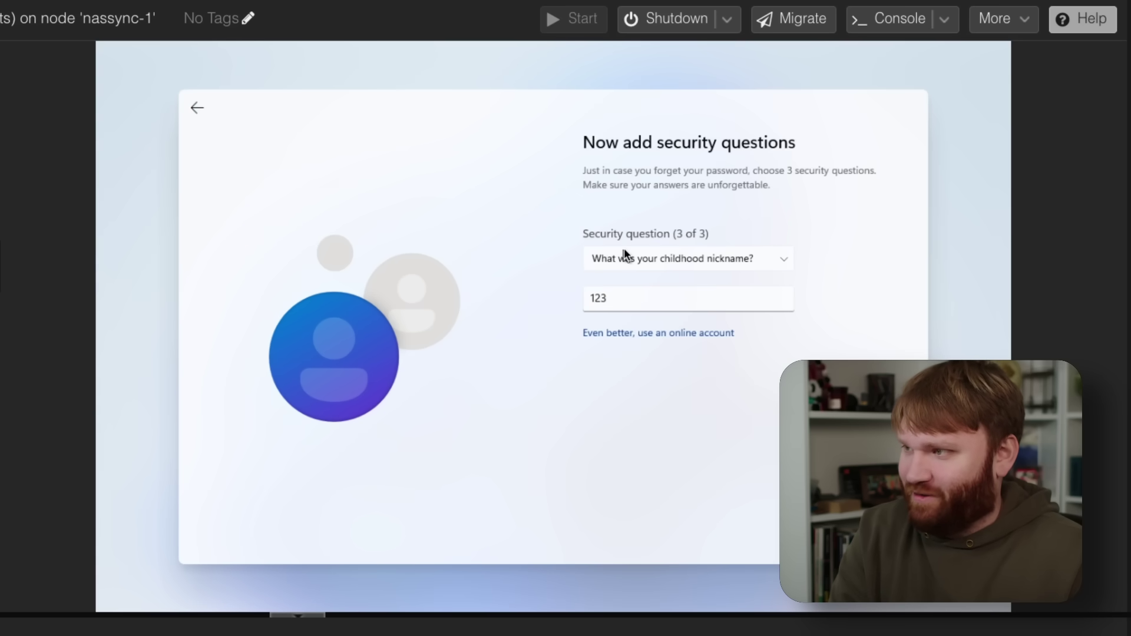
{"action": "key", "text": "Return"}
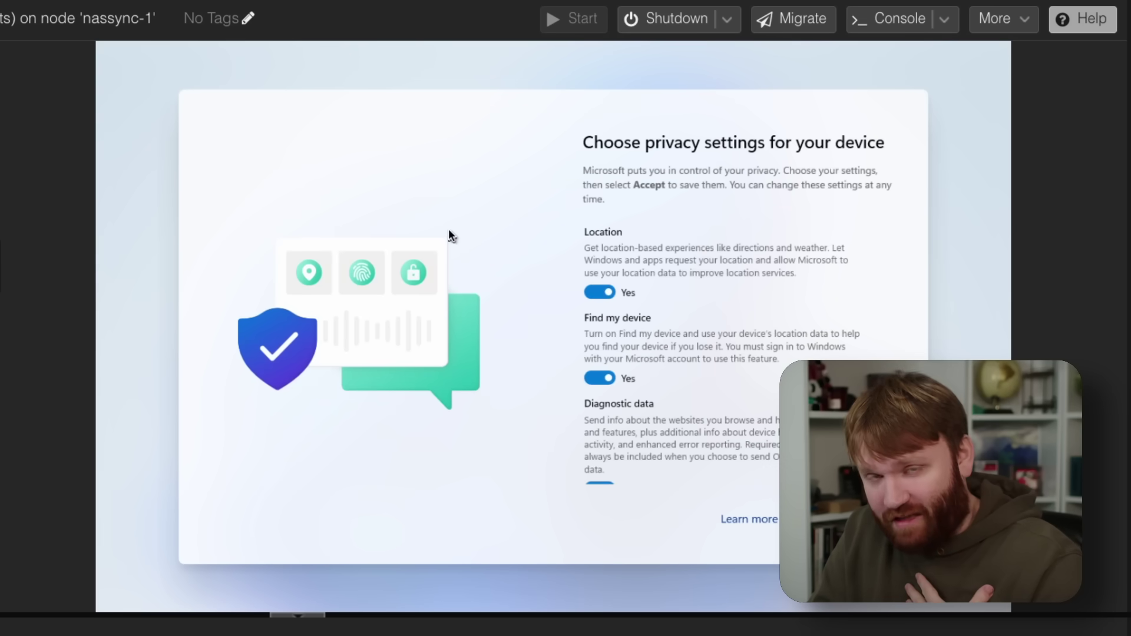
Step: Turn off all six privacy toggles, with diagnostic data set to Required only, and accept them
{"action": "key", "text": "space"}
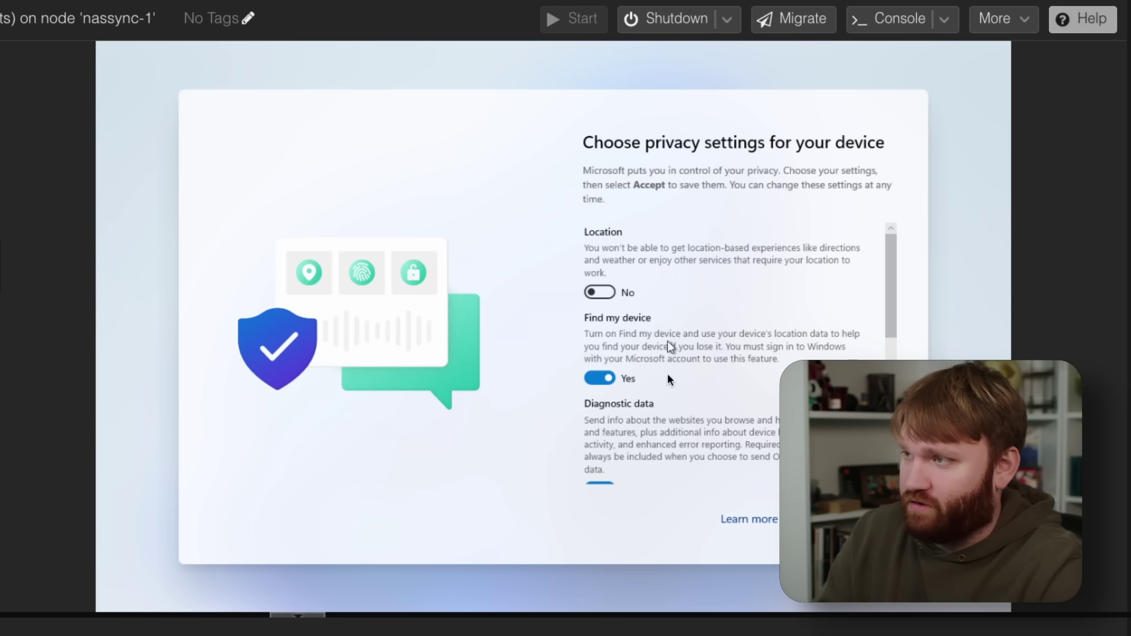
{"action": "key", "text": "Tab"}
{"action": "key", "text": "space"}
{"action": "key", "text": "Tab"}
{"action": "key", "text": "space"}
{"action": "key", "text": "Tab"}
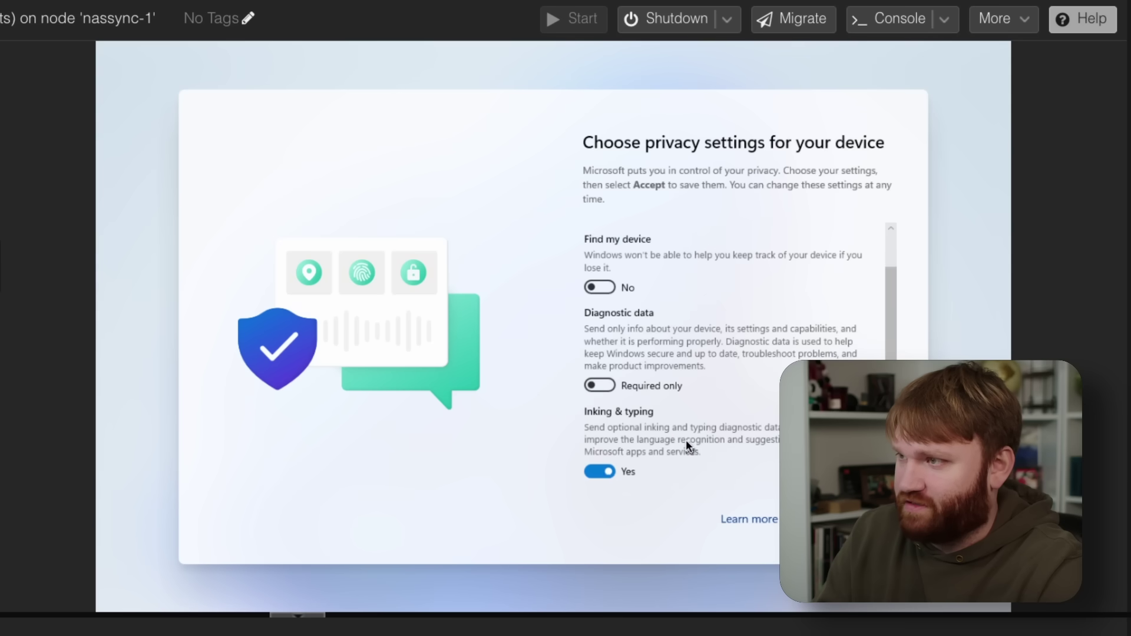
{"action": "key", "text": "space"}
{"action": "key", "text": "Tab"}
{"action": "key", "text": "space"}
{"action": "key", "text": "Tab"}
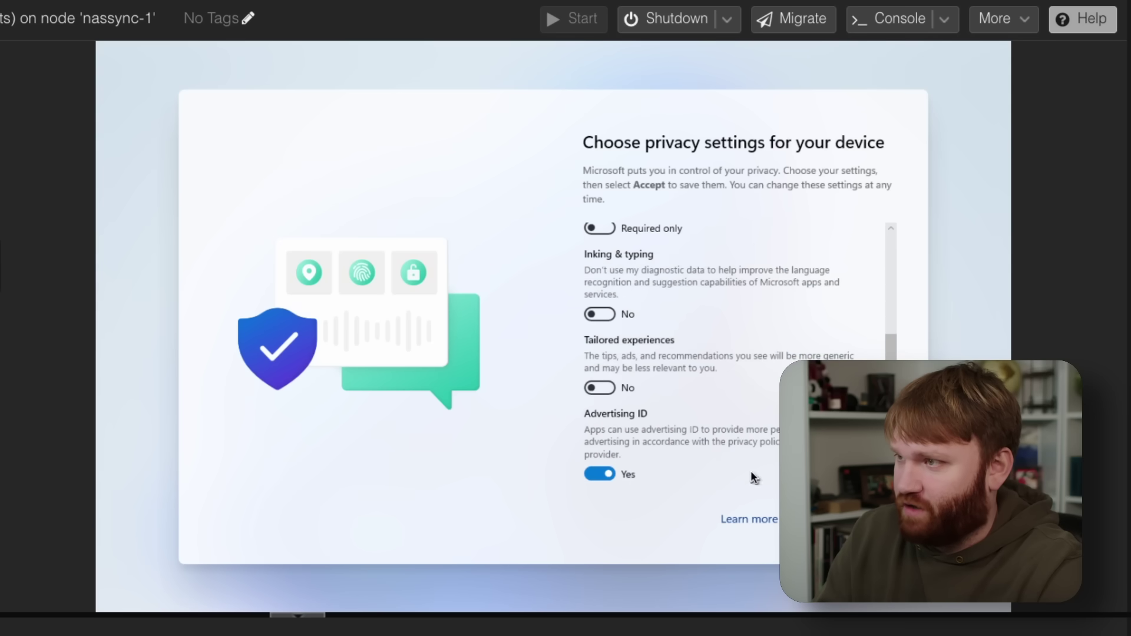
{"action": "key", "text": "space"}
{"action": "key", "text": "Tab"}
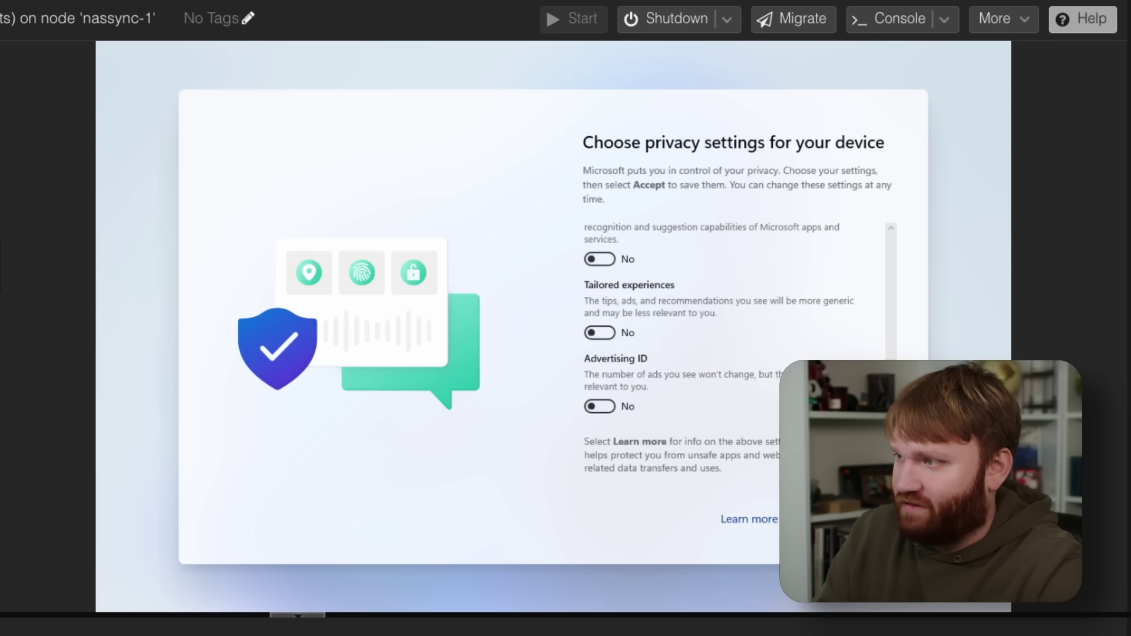
{"action": "key", "text": "Tab"}
{"action": "key", "text": "Return"}
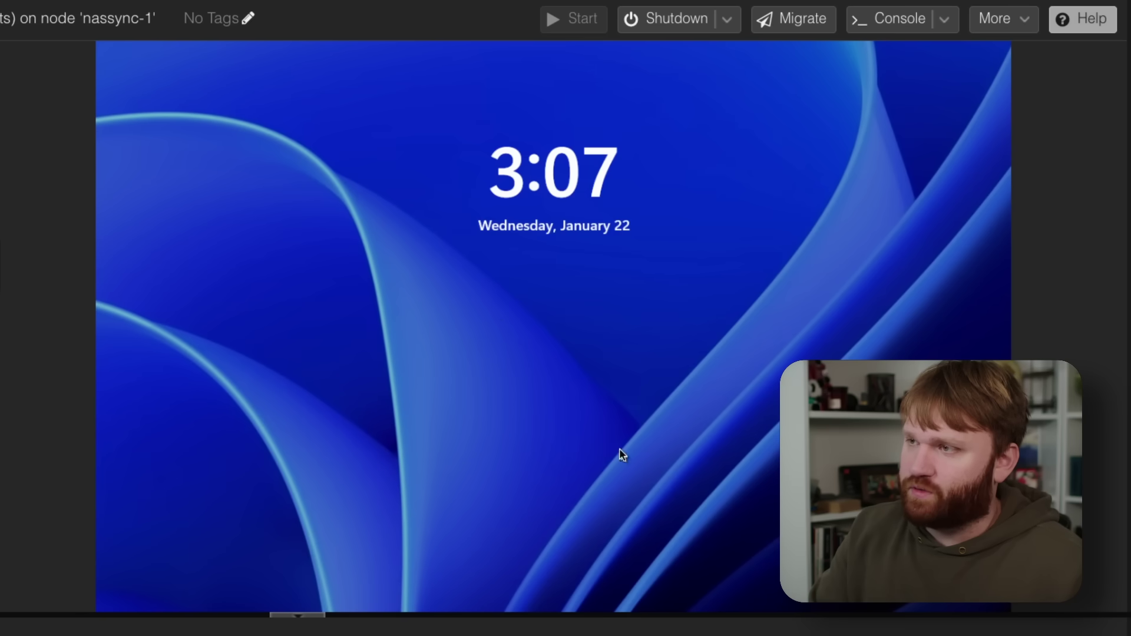
Step: Sign in from the lock screen with the local account password
{"action": "left_click", "coordinate": [621, 454]}
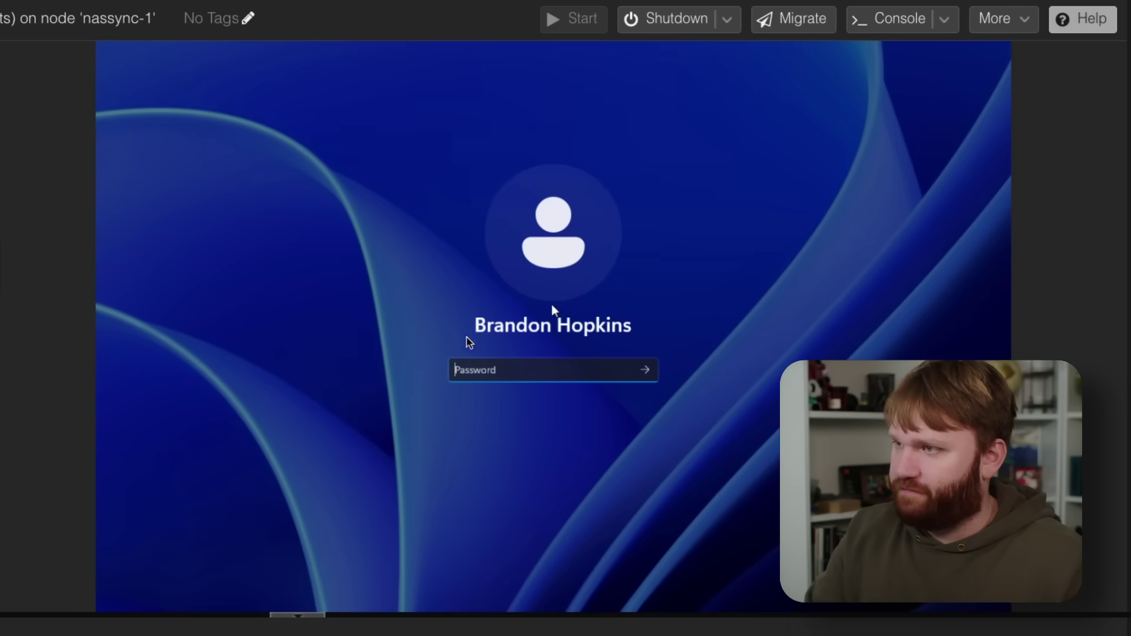
{"action": "type", "text": "*********"}
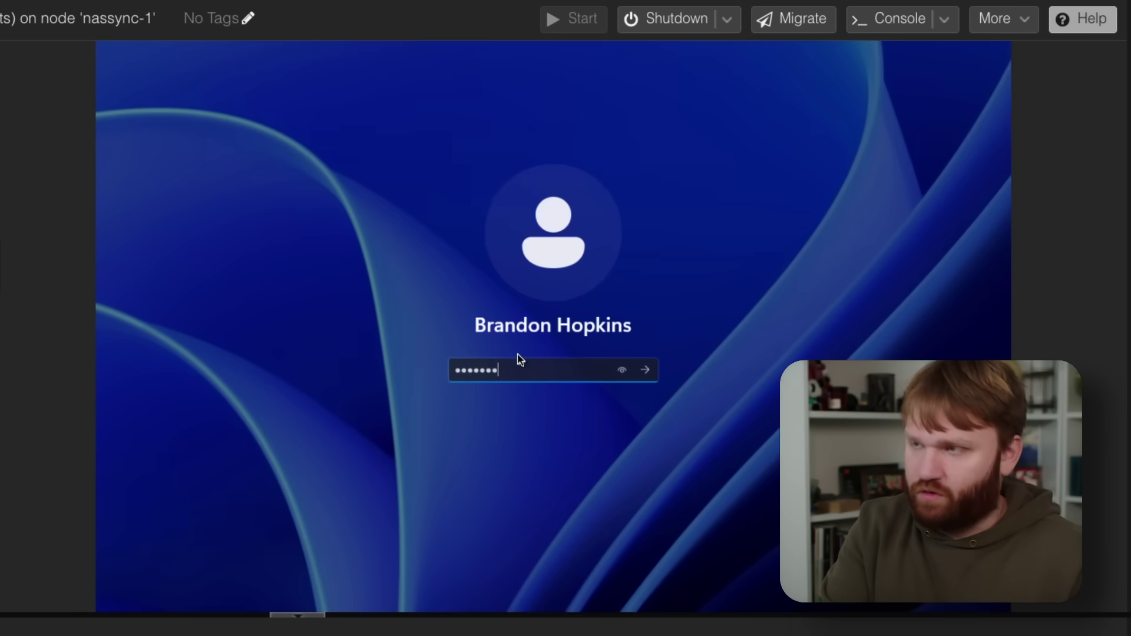
{"action": "key", "text": "Return"}
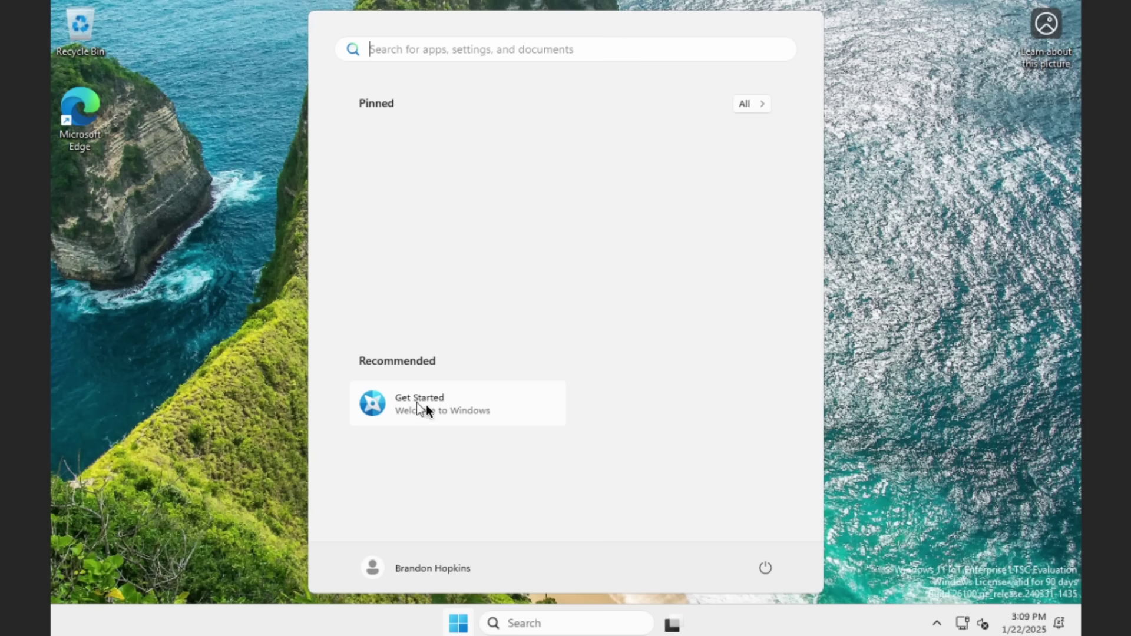
Step: Browse the Start menu's All apps list, then bring up the Start button's context menu
{"action": "left_click", "coordinate": [748, 103]}
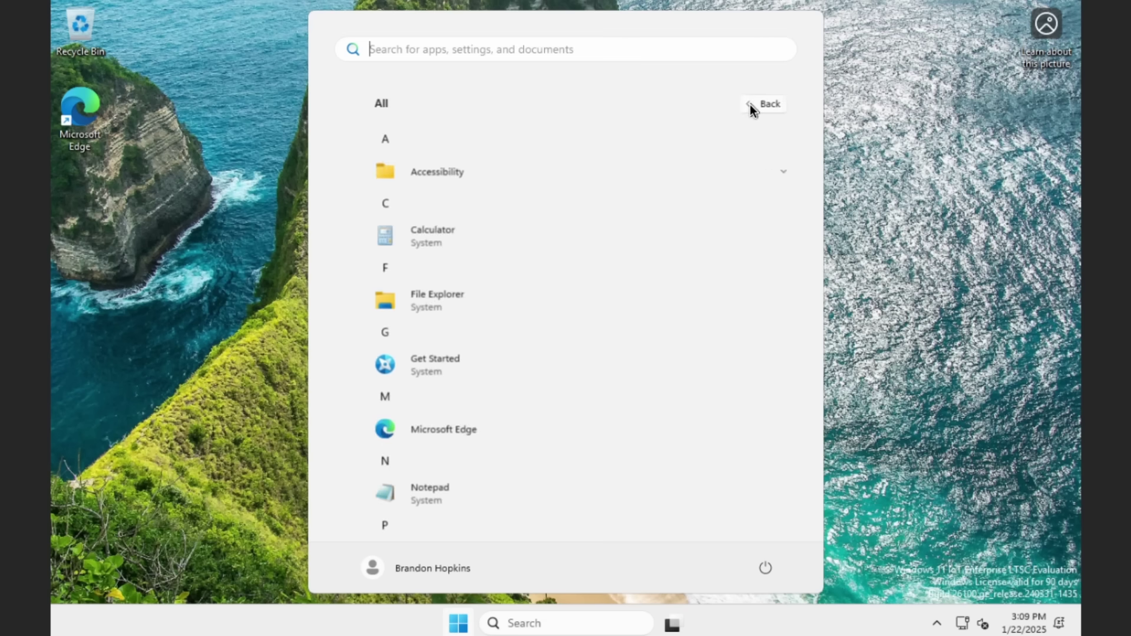
{"action": "scroll", "coordinate": [551, 347], "scroll_direction": "down", "scroll_amount": 5}
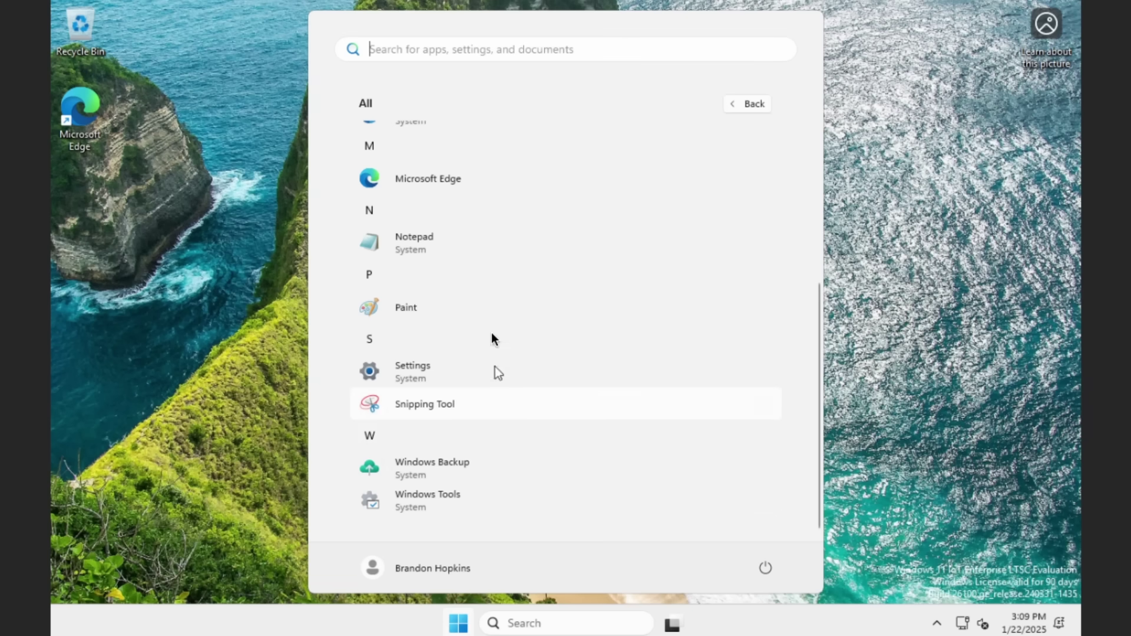
{"action": "scroll", "coordinate": [493, 339], "scroll_direction": "up", "scroll_amount": 4}
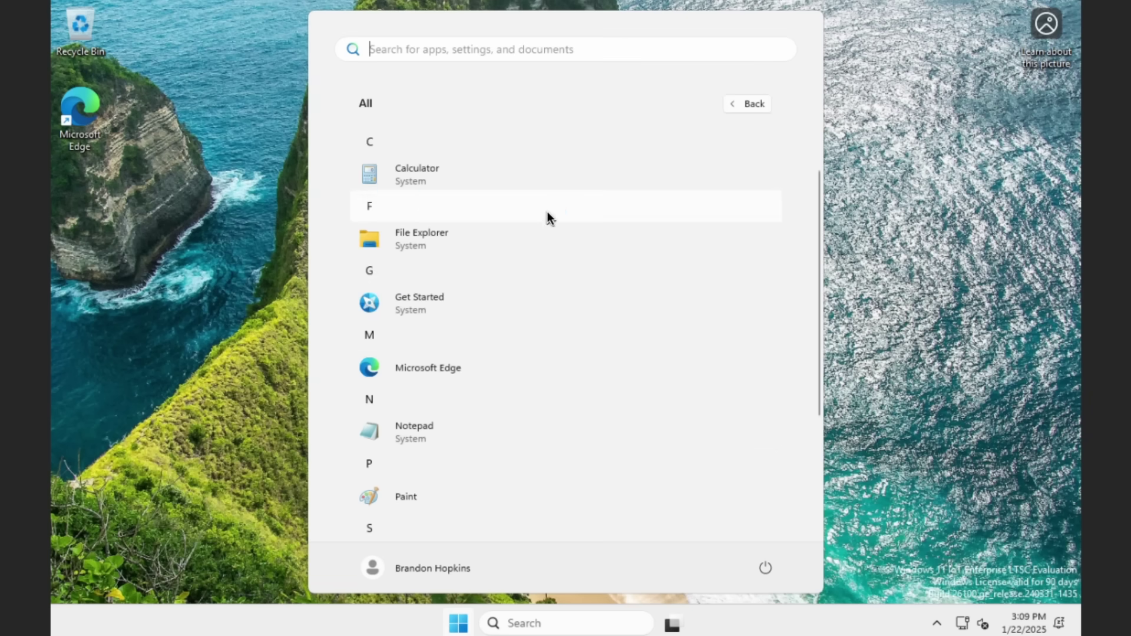
{"action": "scroll", "coordinate": [546, 212], "scroll_direction": "up", "scroll_amount": 1}
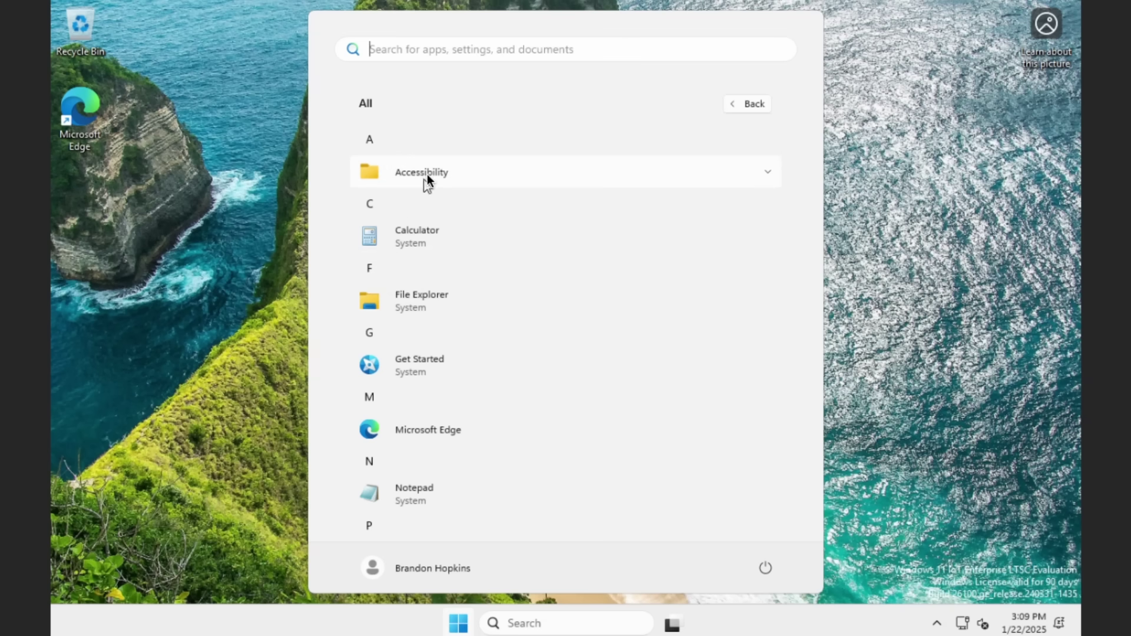
{"action": "right_click", "coordinate": [470, 623]}
Step: Launch Task Manager, scroll its Processes list, and show the CPU Performance page
{"action": "left_click", "coordinate": [447, 426]}
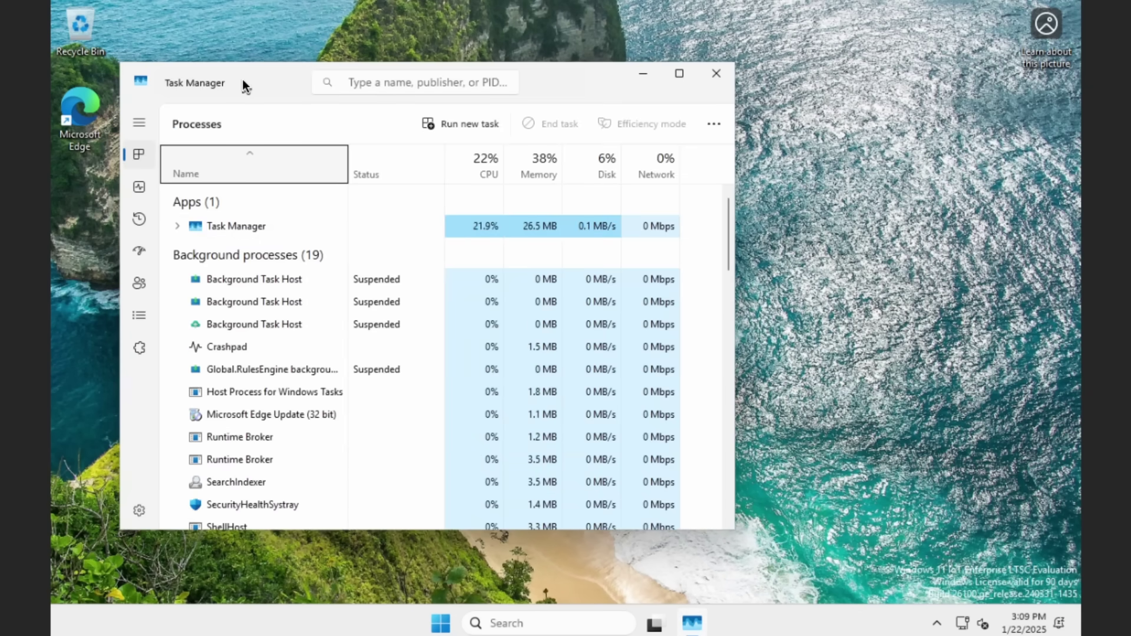
{"action": "left_click_drag", "start_coordinate": [242, 81], "coordinate": [381, 75]}
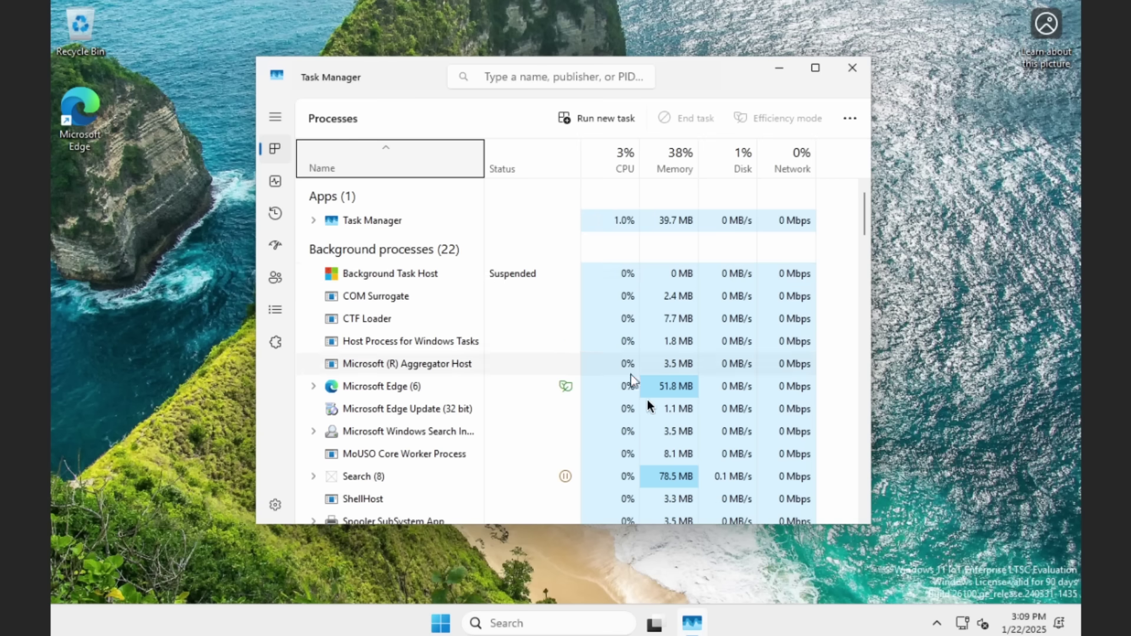
{"action": "scroll", "coordinate": [647, 404], "scroll_direction": "down", "scroll_amount": 10}
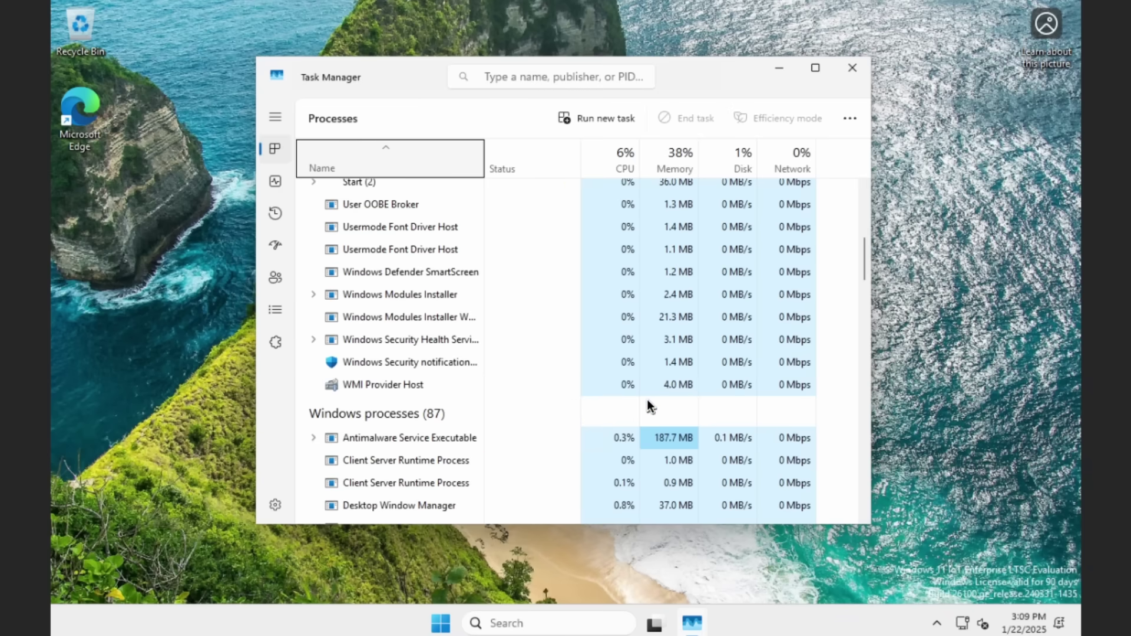
{"action": "scroll", "coordinate": [648, 403], "scroll_direction": "down", "scroll_amount": 9}
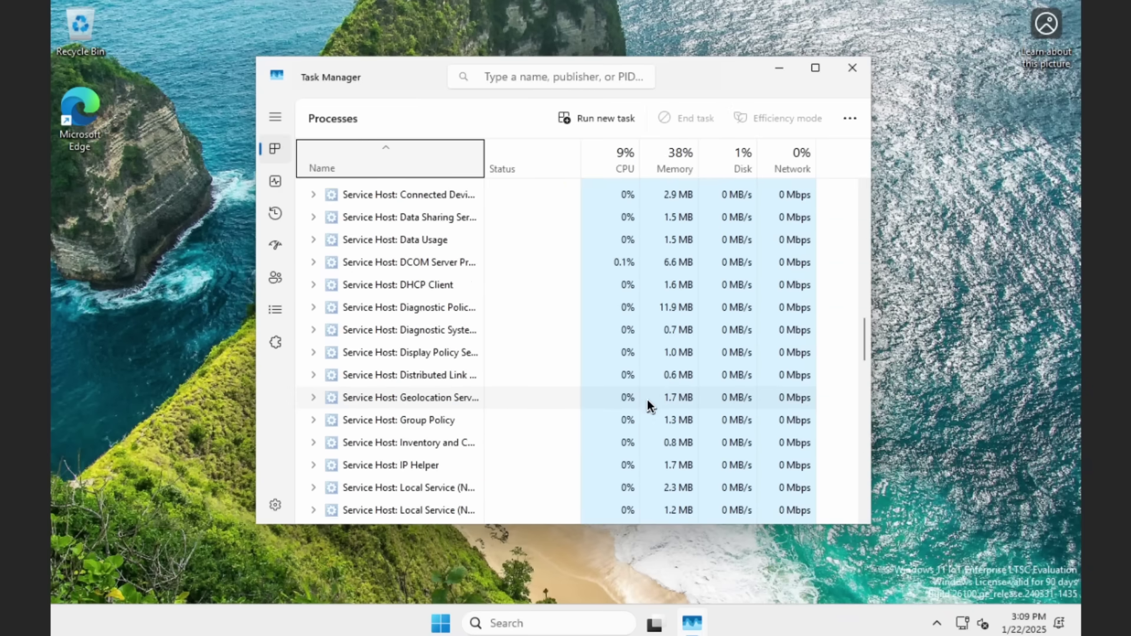
{"action": "scroll", "coordinate": [647, 404], "scroll_direction": "down", "scroll_amount": 3}
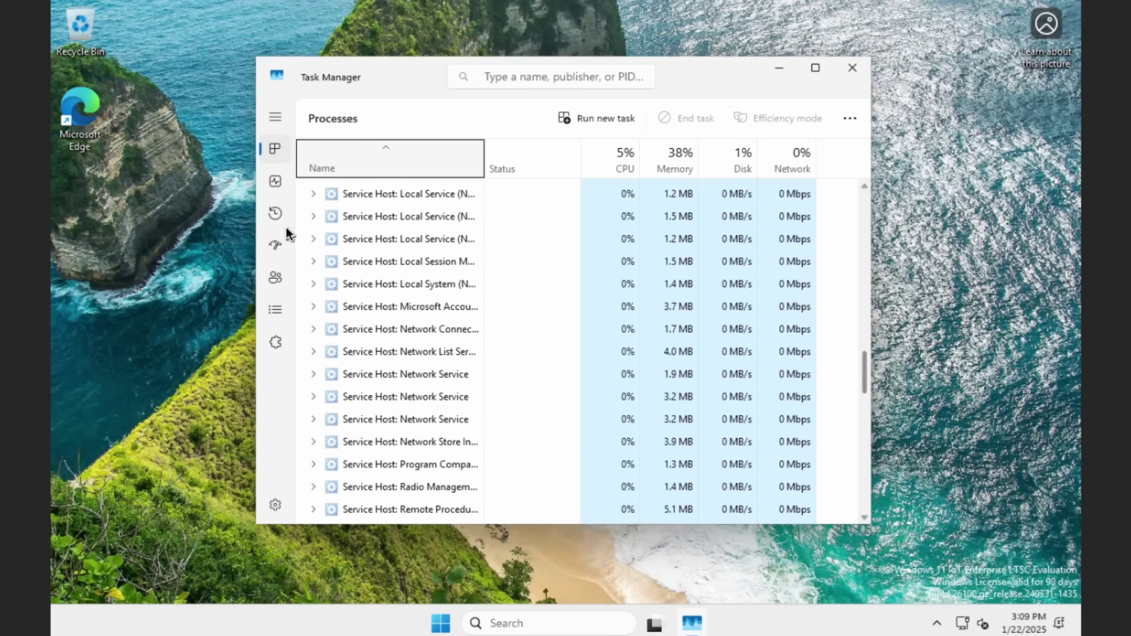
{"action": "left_click", "coordinate": [275, 181]}
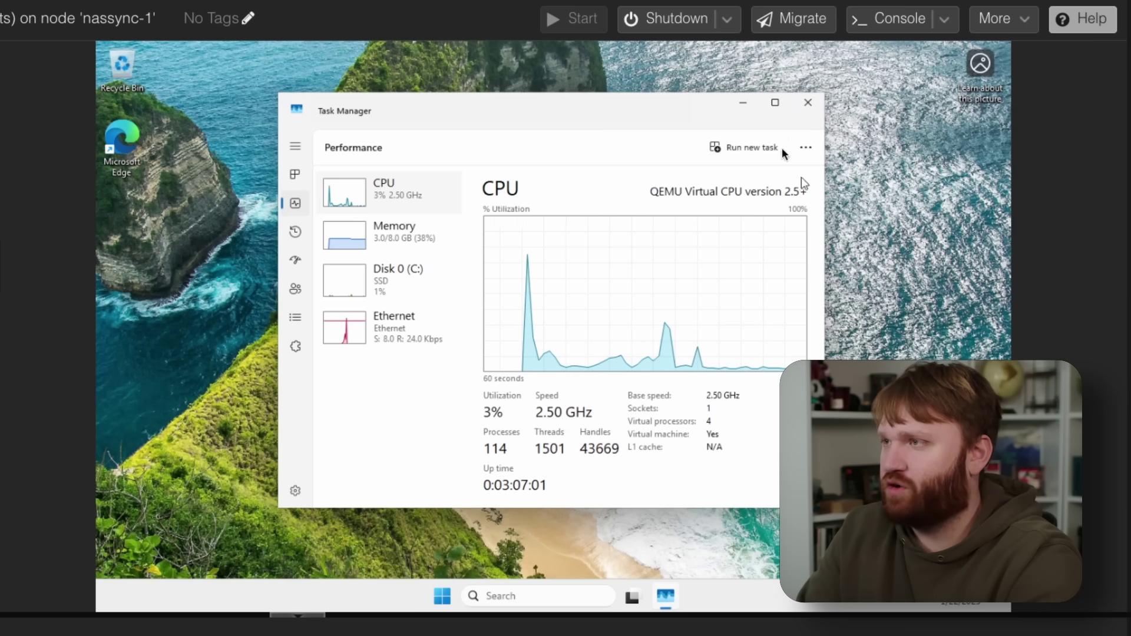
Step: Close Task Manager, open and dismiss the Start menu, then open the taskbar search panel
{"action": "left_click", "coordinate": [807, 103]}
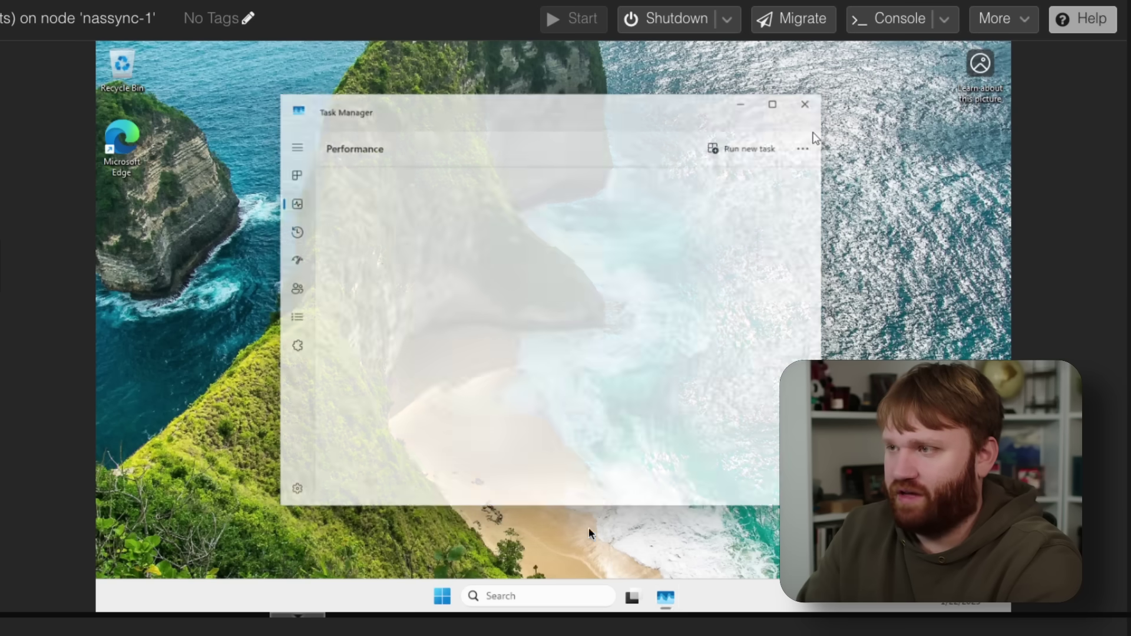
{"action": "left_click", "coordinate": [458, 595]}
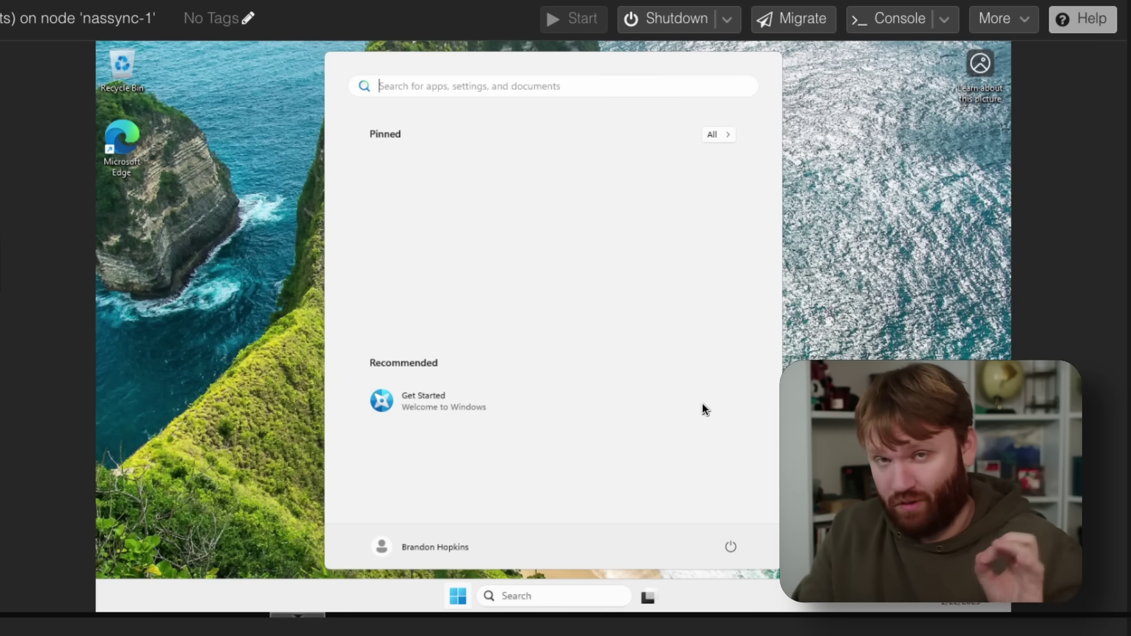
{"action": "left_click", "coordinate": [869, 352]}
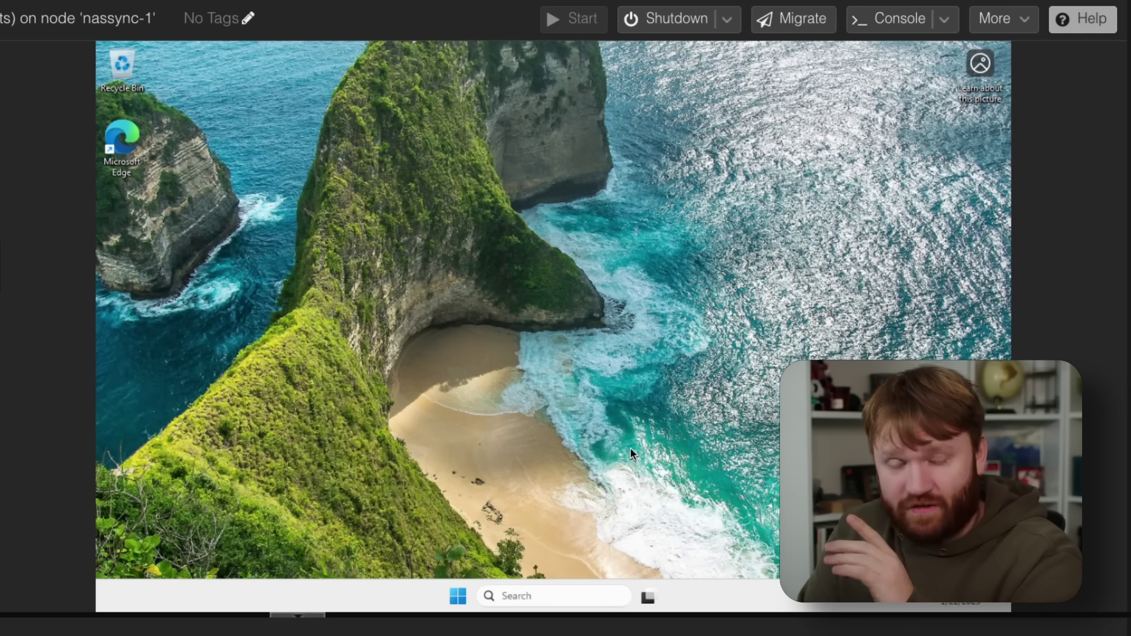
{"action": "left_click", "coordinate": [515, 594]}
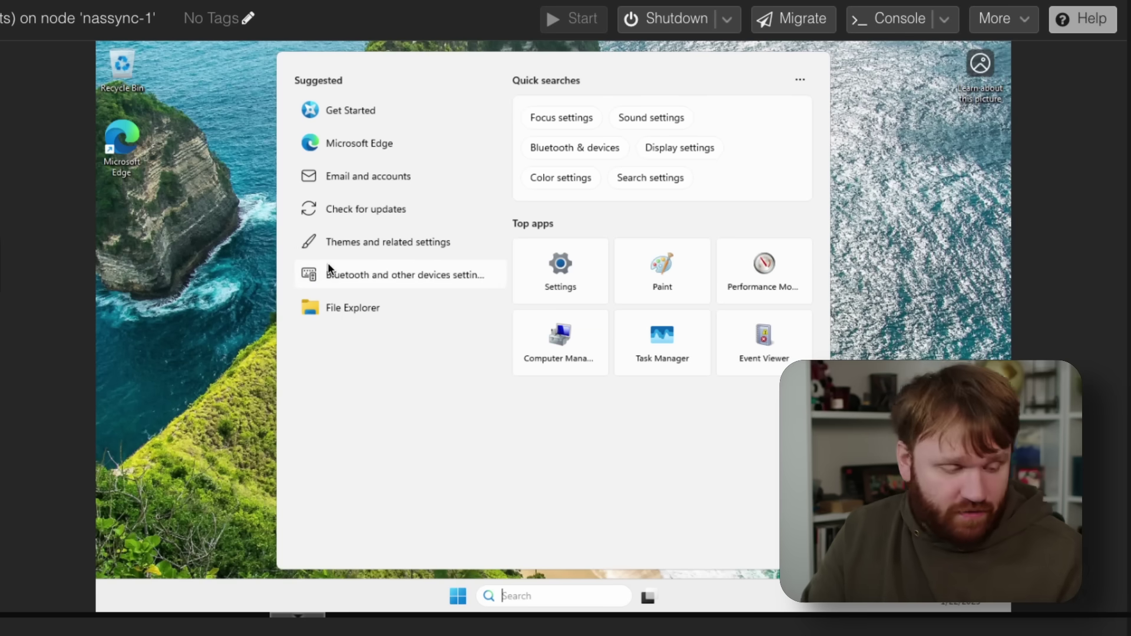
Step: Launch the group policy editor via 'edit gr' and select Data Collection and Preview Builds > Allow Diagnostic Data
{"action": "type", "text": "edit gr"}
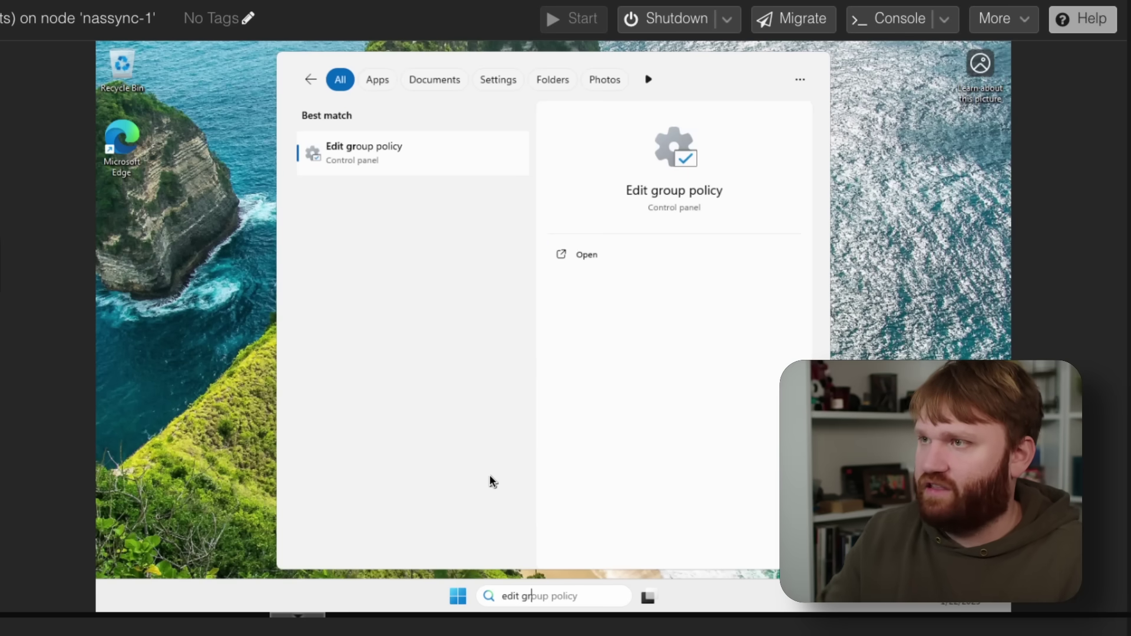
{"action": "left_click", "coordinate": [363, 153]}
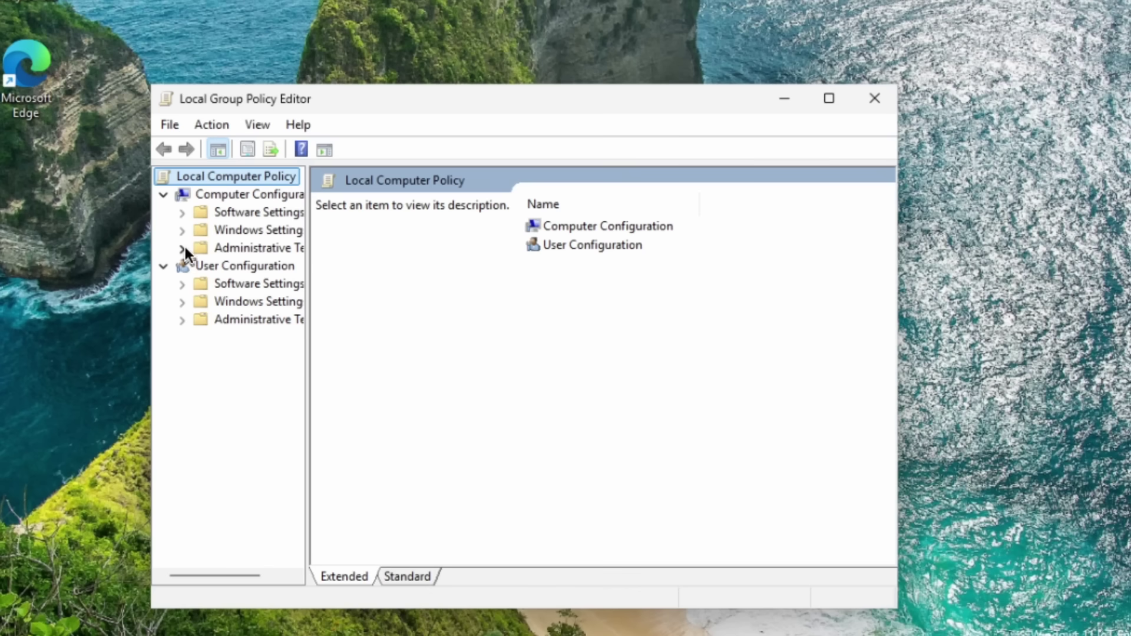
{"action": "left_click", "coordinate": [184, 248]}
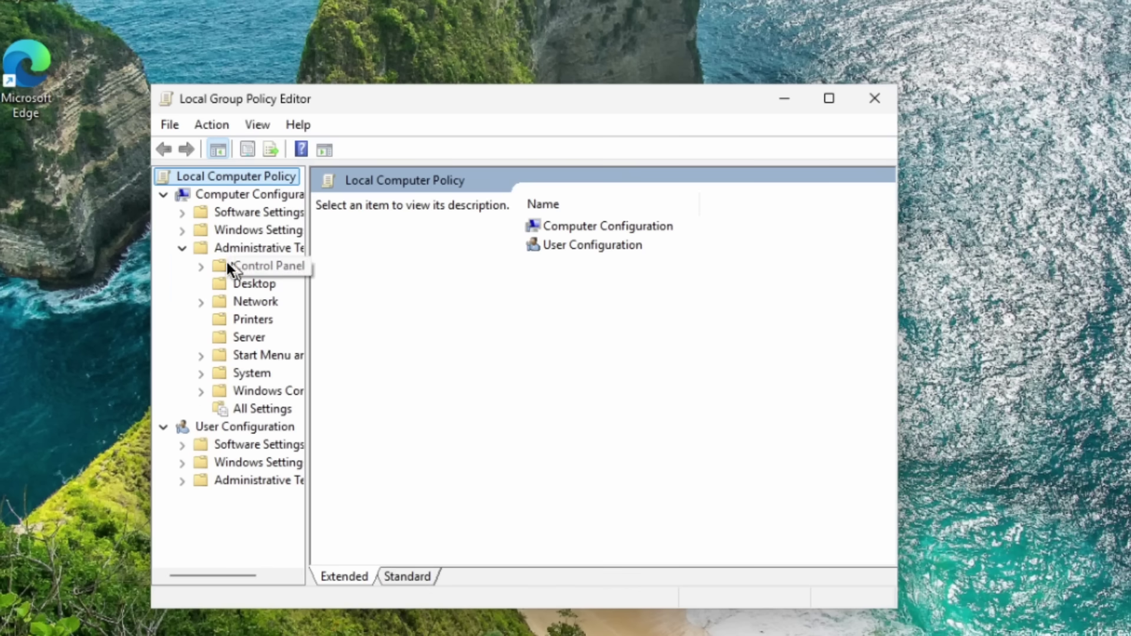
{"action": "left_click", "coordinate": [201, 391]}
{"action": "scroll", "coordinate": [257, 418], "scroll_direction": "down", "scroll_amount": 1}
{"action": "left_click_drag", "start_coordinate": [307, 512], "coordinate": [514, 517]}
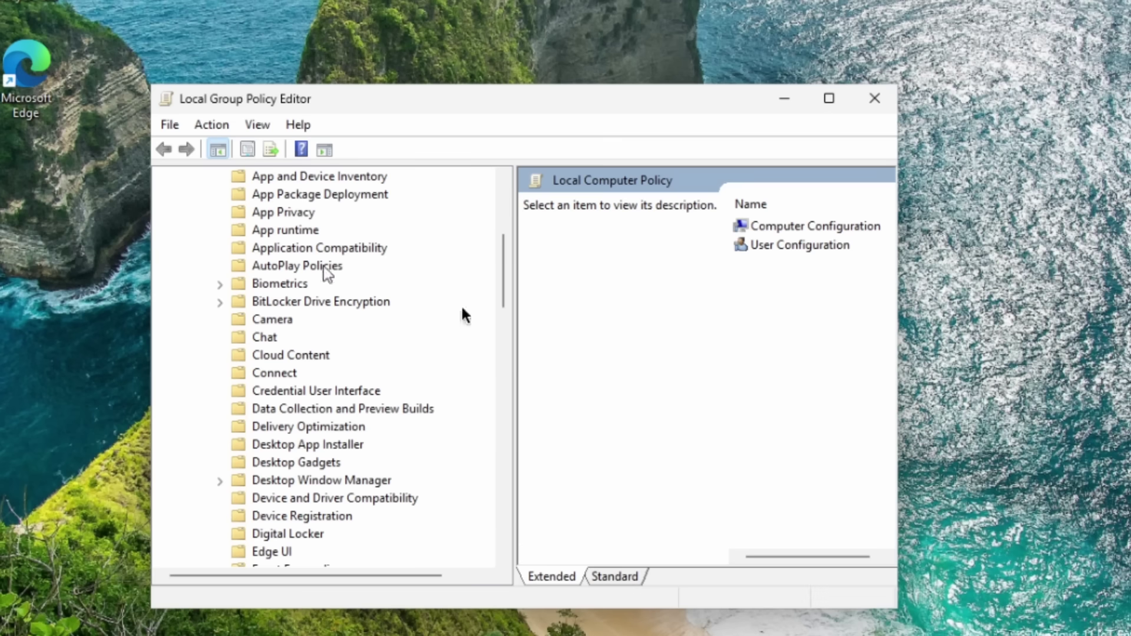
{"action": "left_click", "coordinate": [325, 408]}
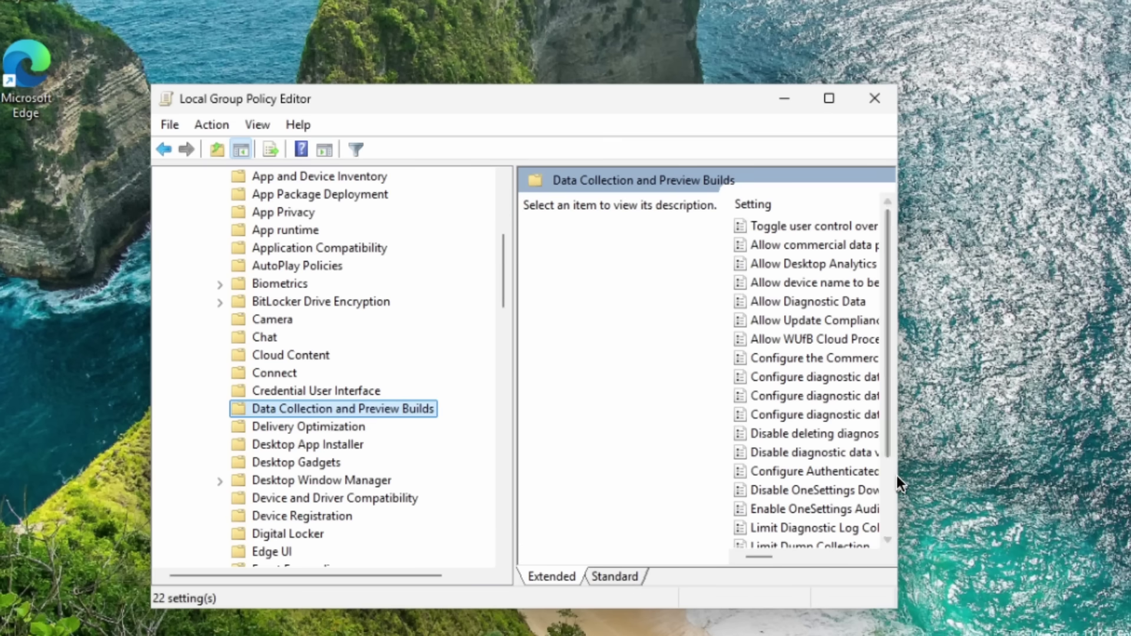
{"action": "left_click_drag", "start_coordinate": [897, 476], "coordinate": [1130, 475]}
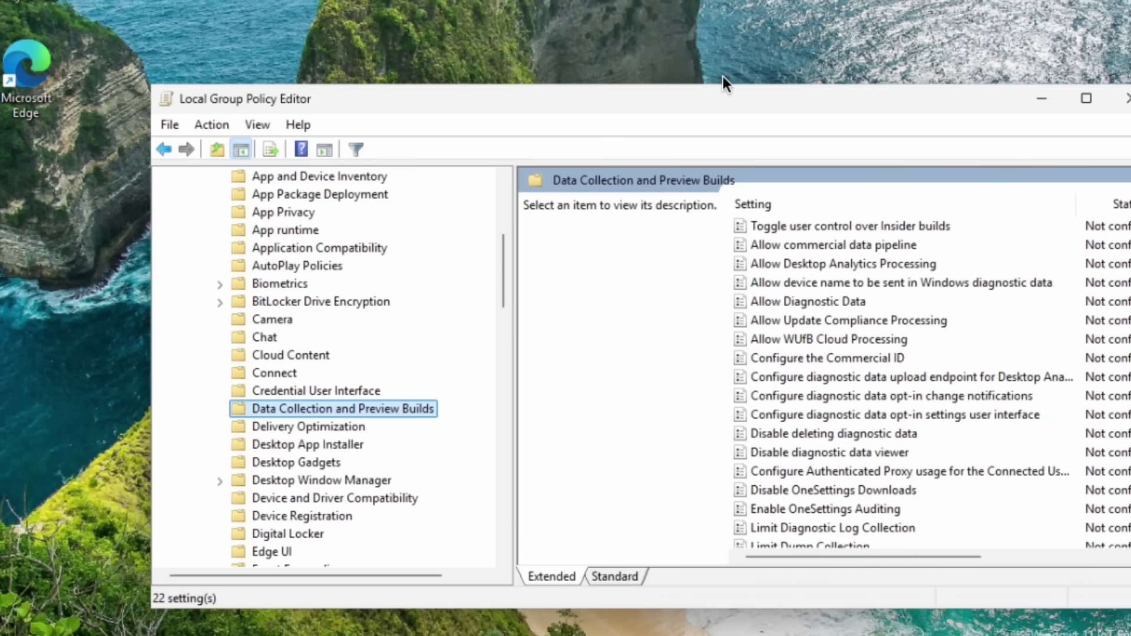
{"action": "left_click_drag", "start_coordinate": [798, 100], "coordinate": [694, 73]}
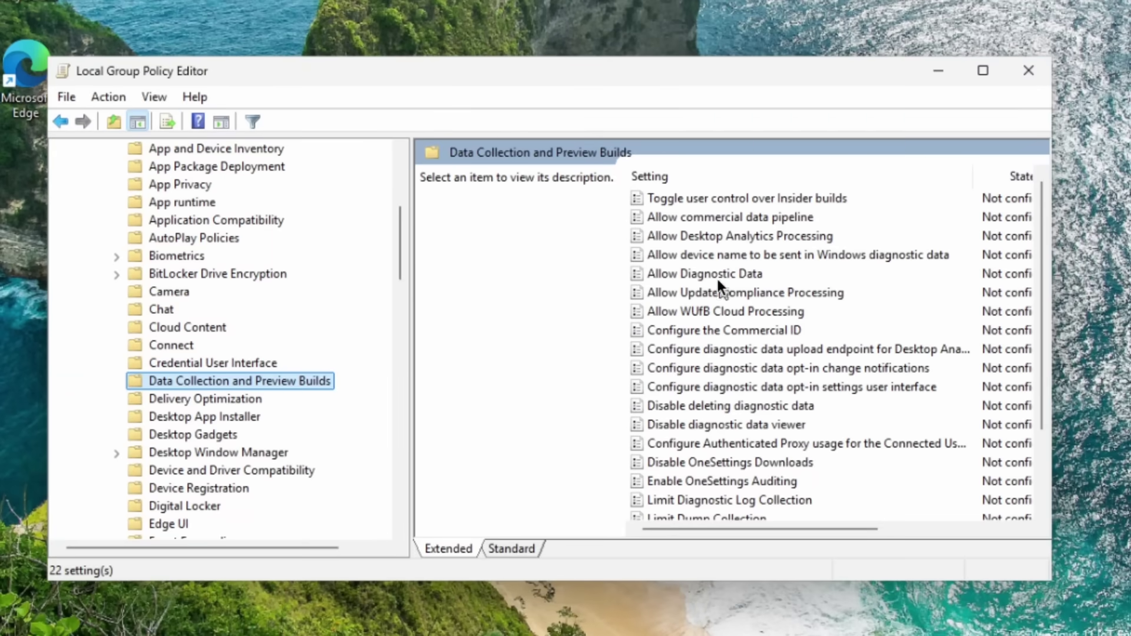
{"action": "left_click", "coordinate": [713, 273]}
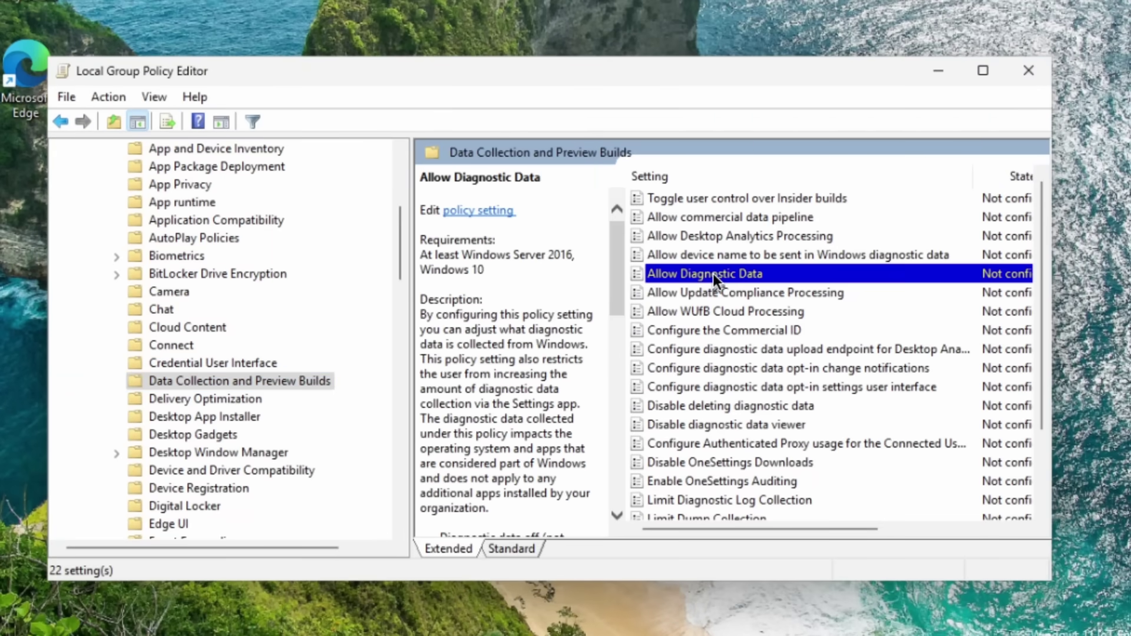
Step: Enable Allow Diagnostic Data with 'Diagnostic data off (not recommended)', apply it, and close the editor
{"action": "double_click", "coordinate": [677, 271]}
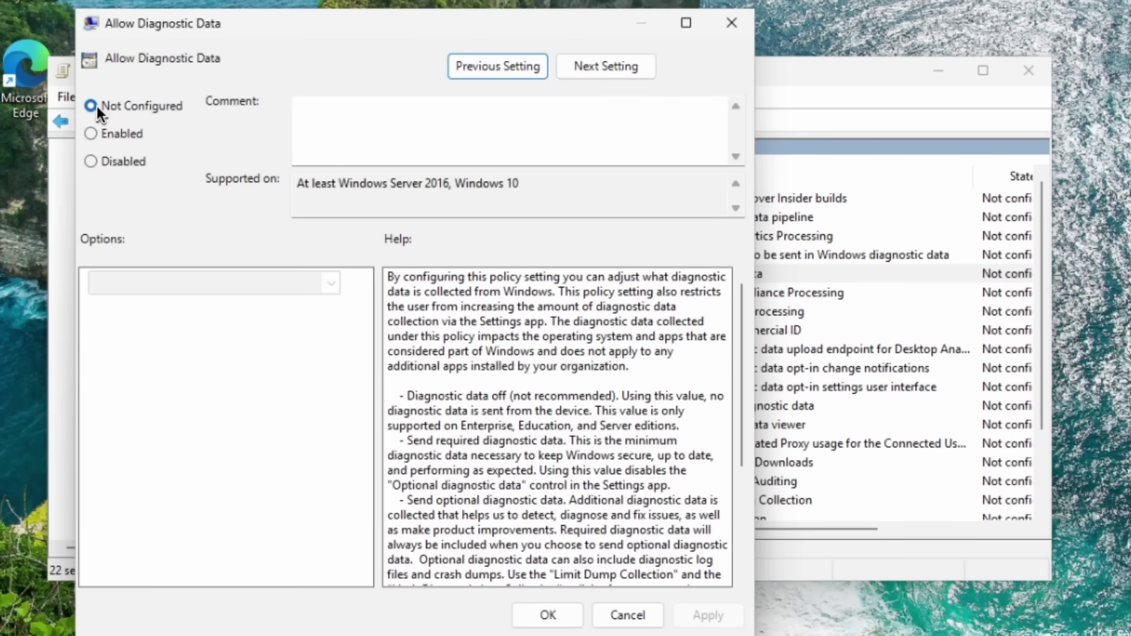
{"action": "left_click", "coordinate": [121, 133]}
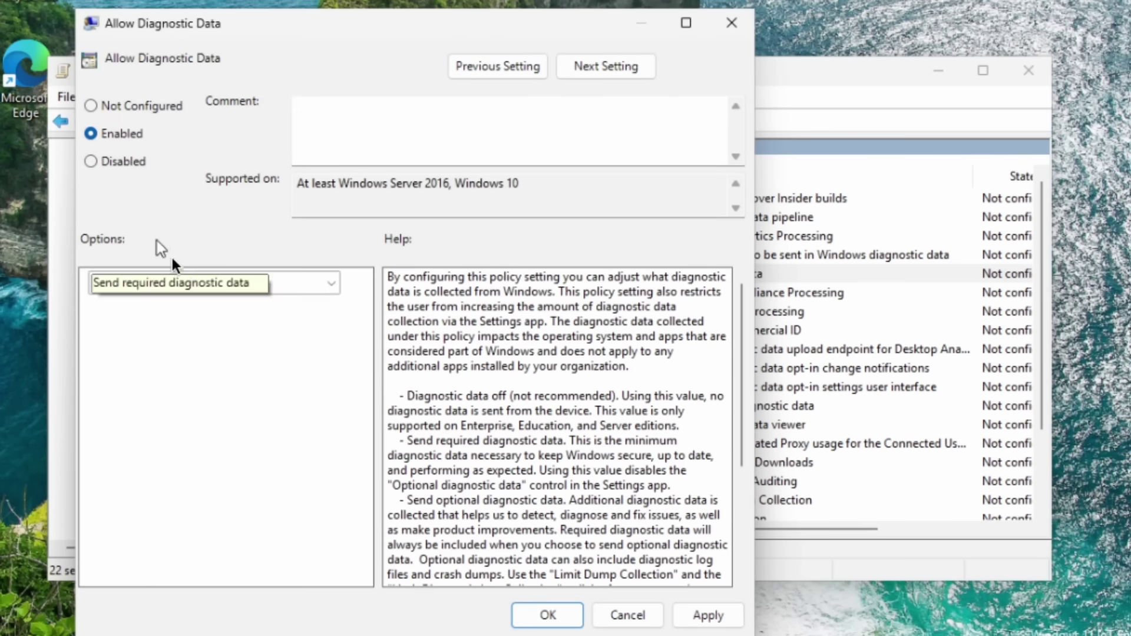
{"action": "left_click", "coordinate": [330, 281]}
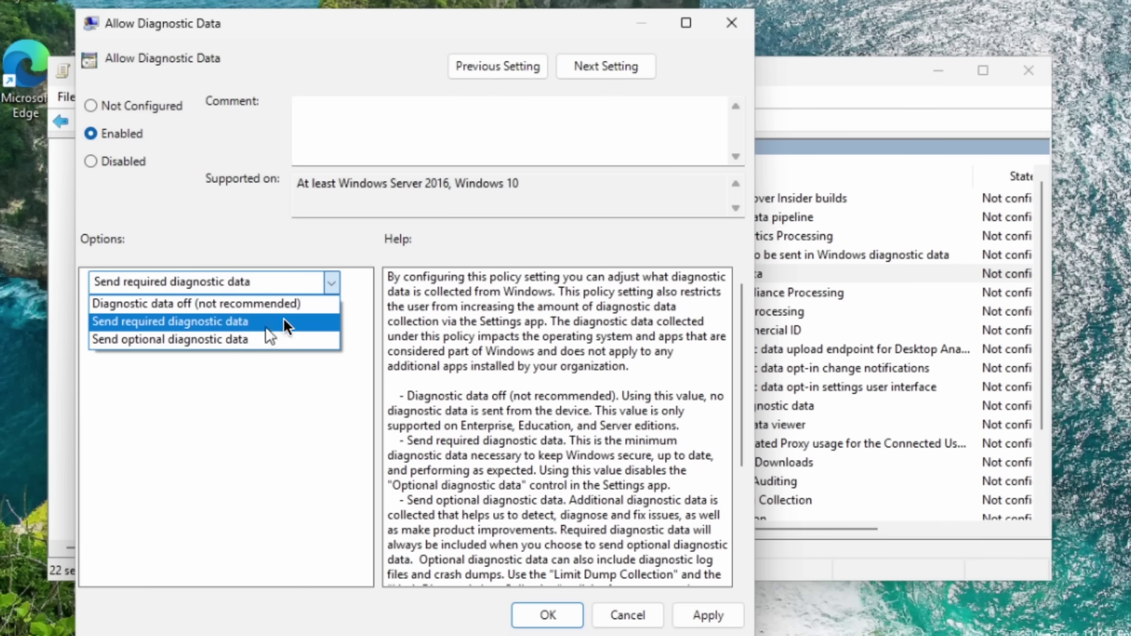
{"action": "left_click", "coordinate": [292, 306]}
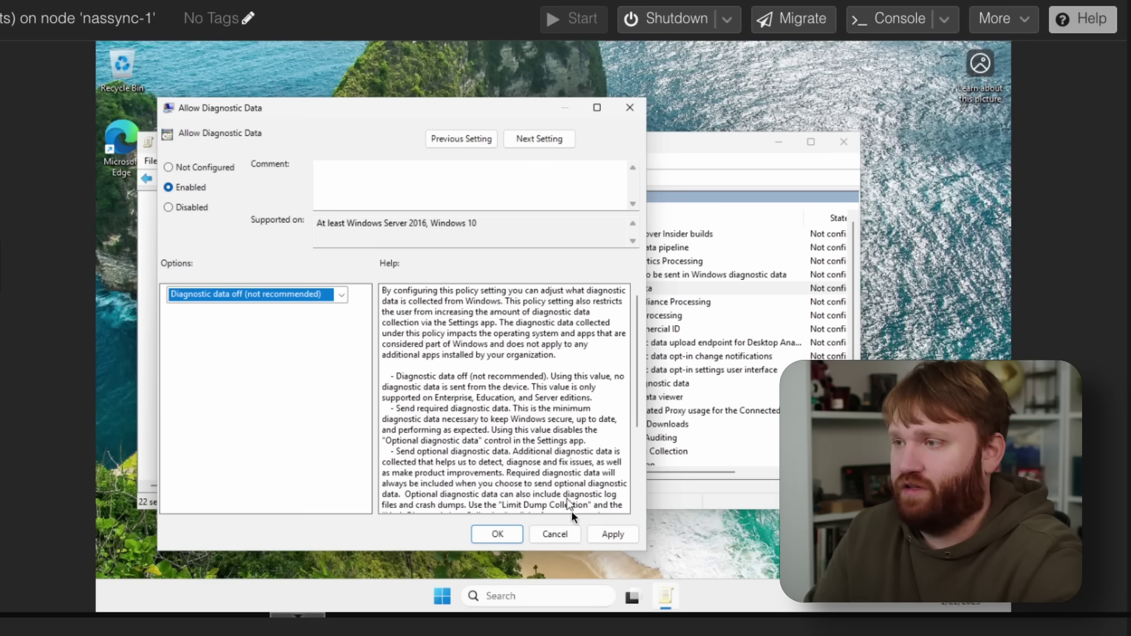
{"action": "left_click", "coordinate": [609, 538]}
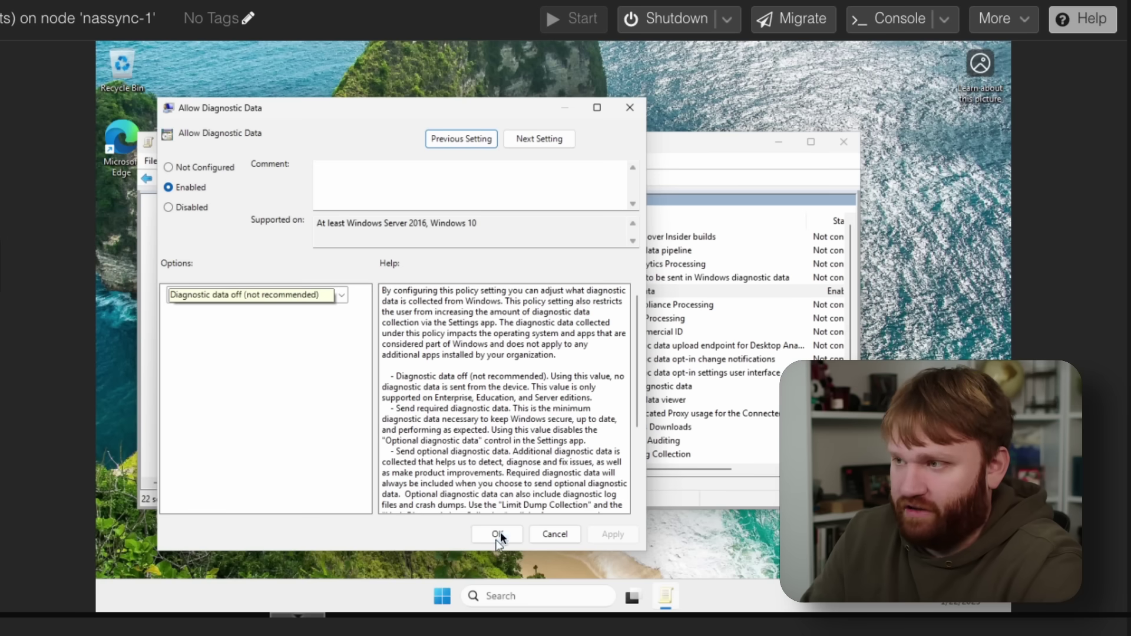
{"action": "left_click", "coordinate": [489, 527]}
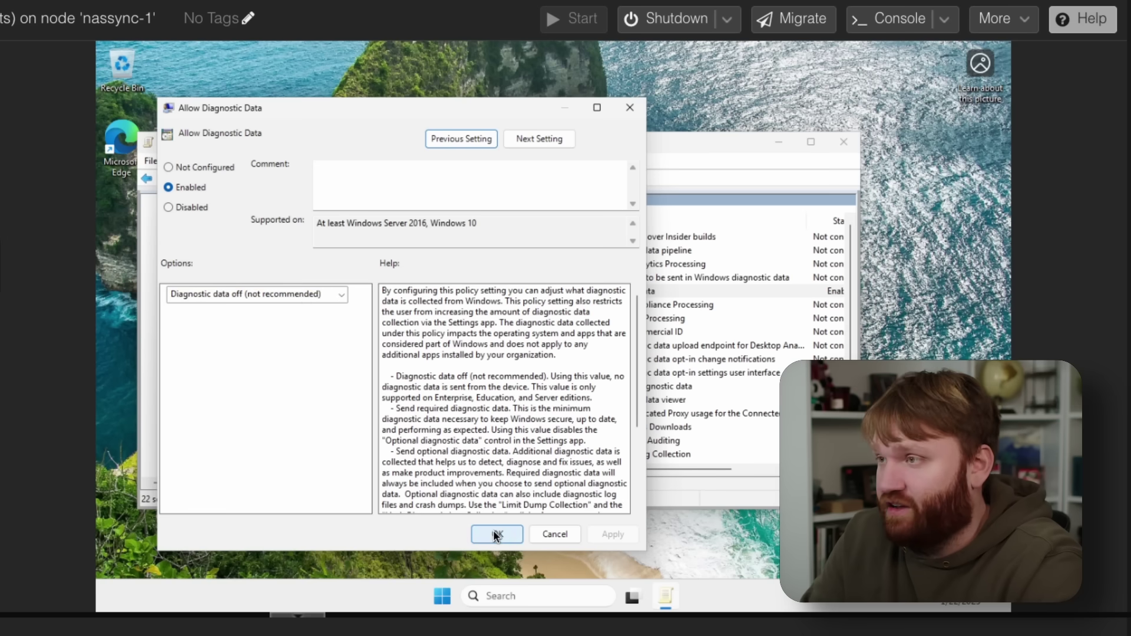
{"action": "left_click", "coordinate": [843, 142]}
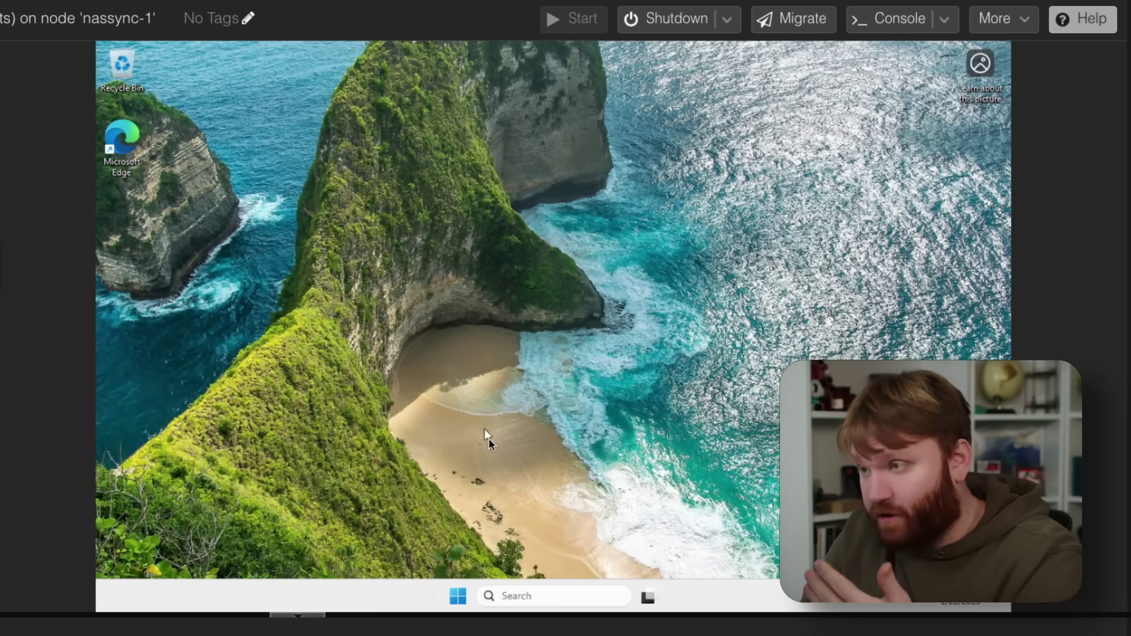
Step: Disable msedge under Task Manager's Startup apps, then close Task Manager
{"action": "right_click", "coordinate": [458, 597]}
{"action": "left_click", "coordinate": [454, 418]}
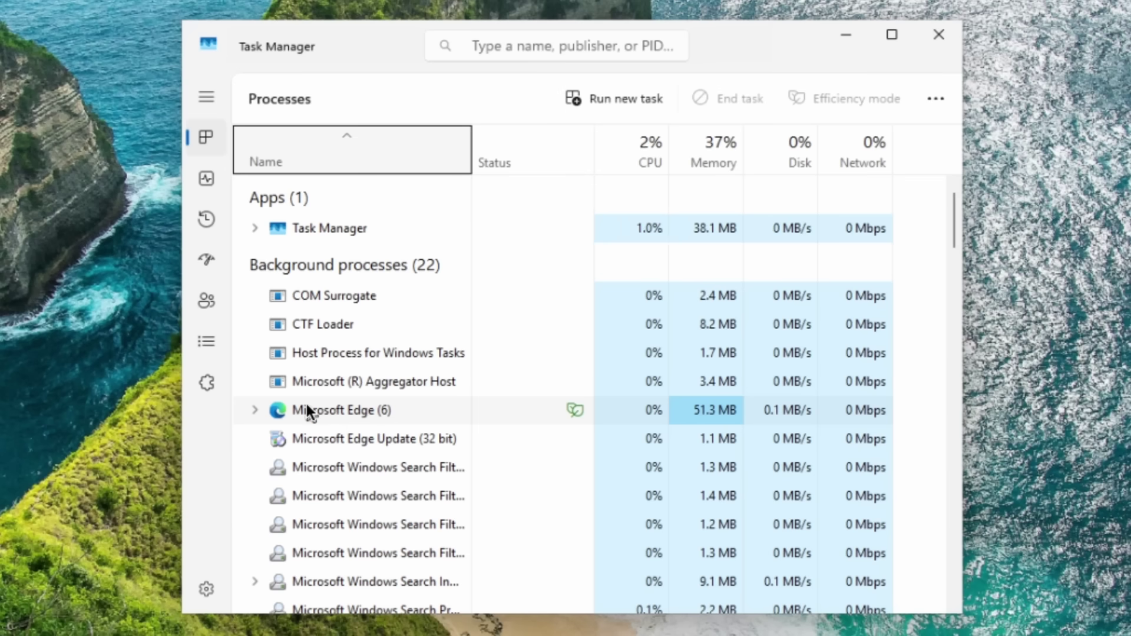
{"action": "left_click", "coordinate": [308, 410]}
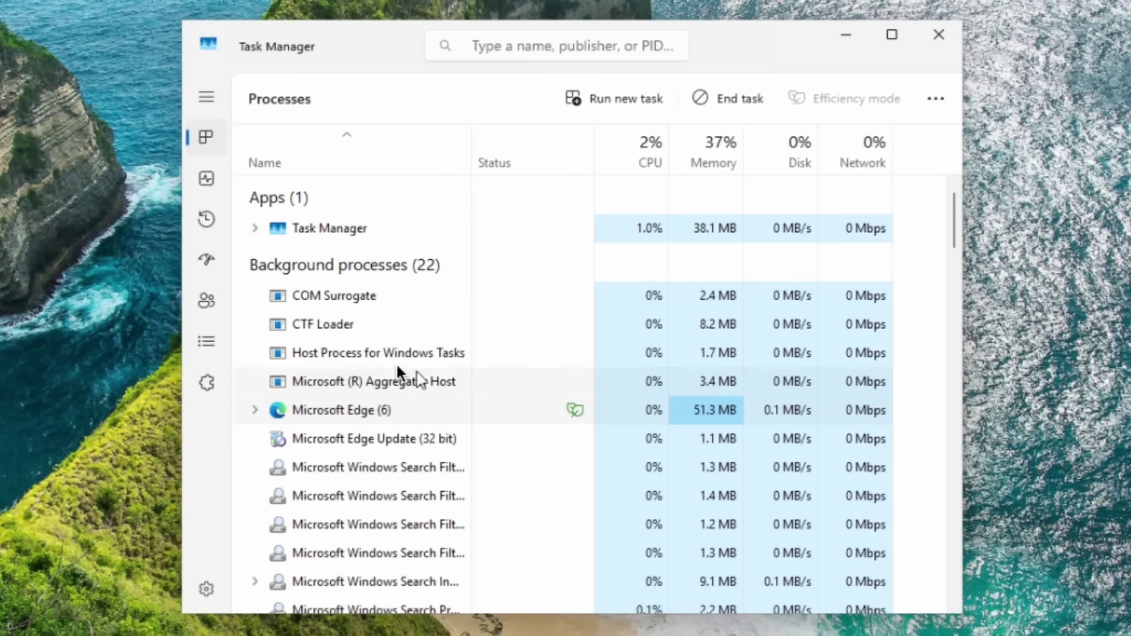
{"action": "left_click", "coordinate": [203, 259]}
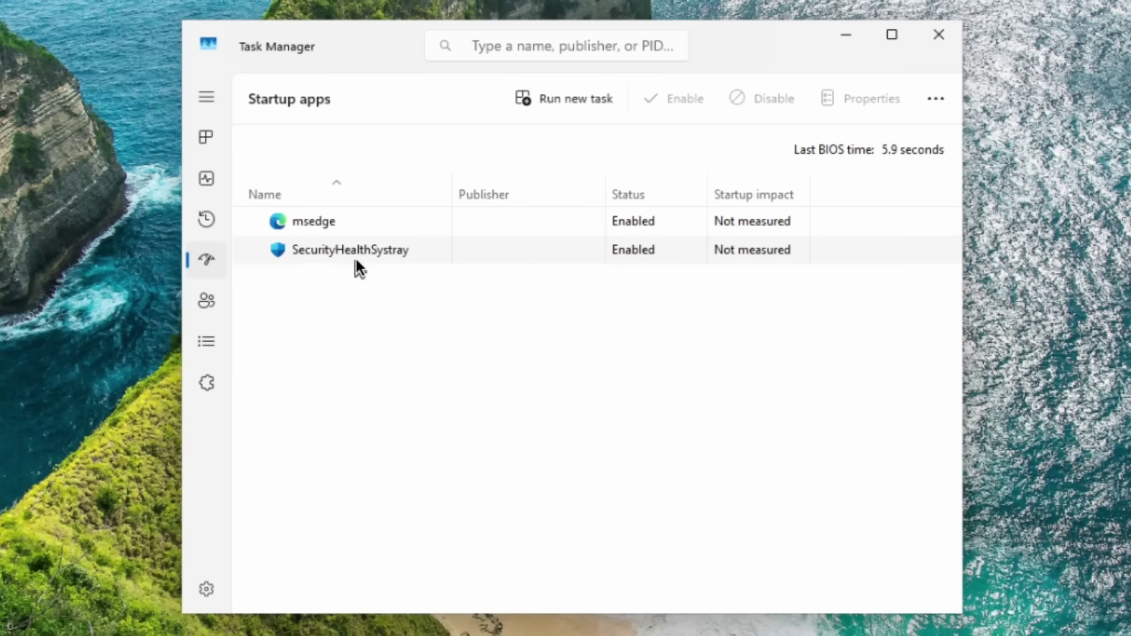
{"action": "left_click", "coordinate": [339, 221]}
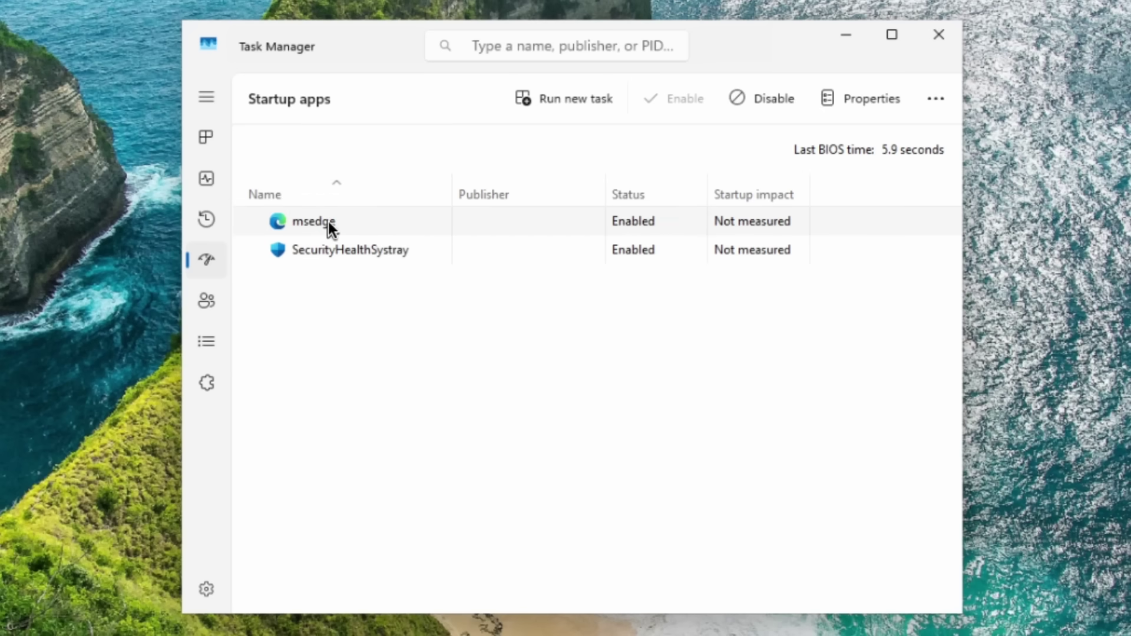
{"action": "left_click", "coordinate": [767, 102]}
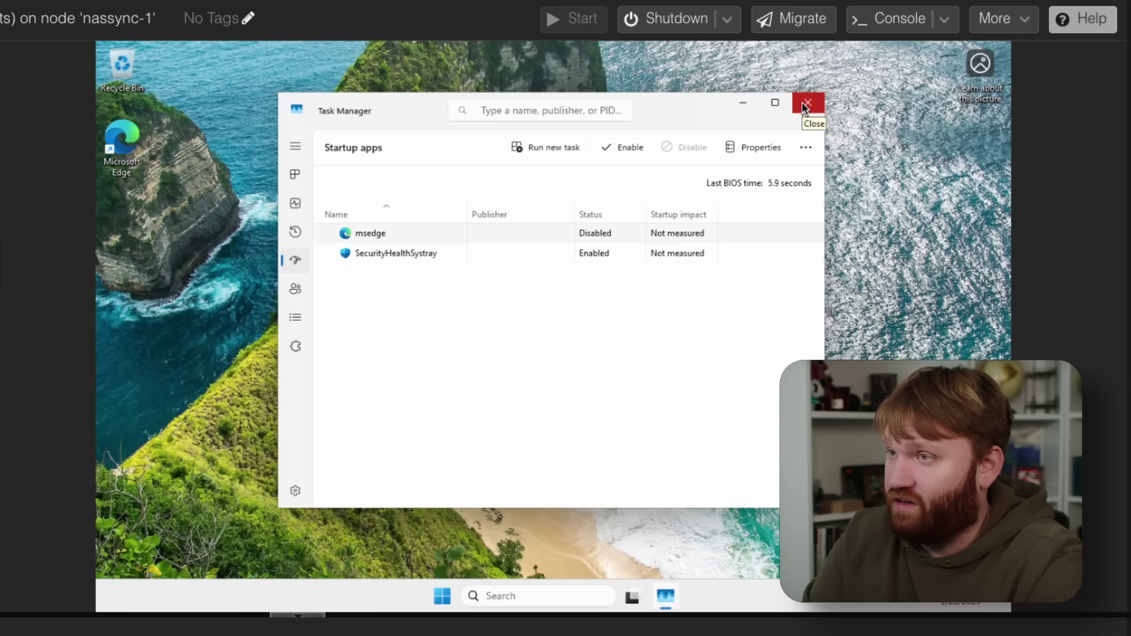
{"action": "left_click", "coordinate": [805, 106]}
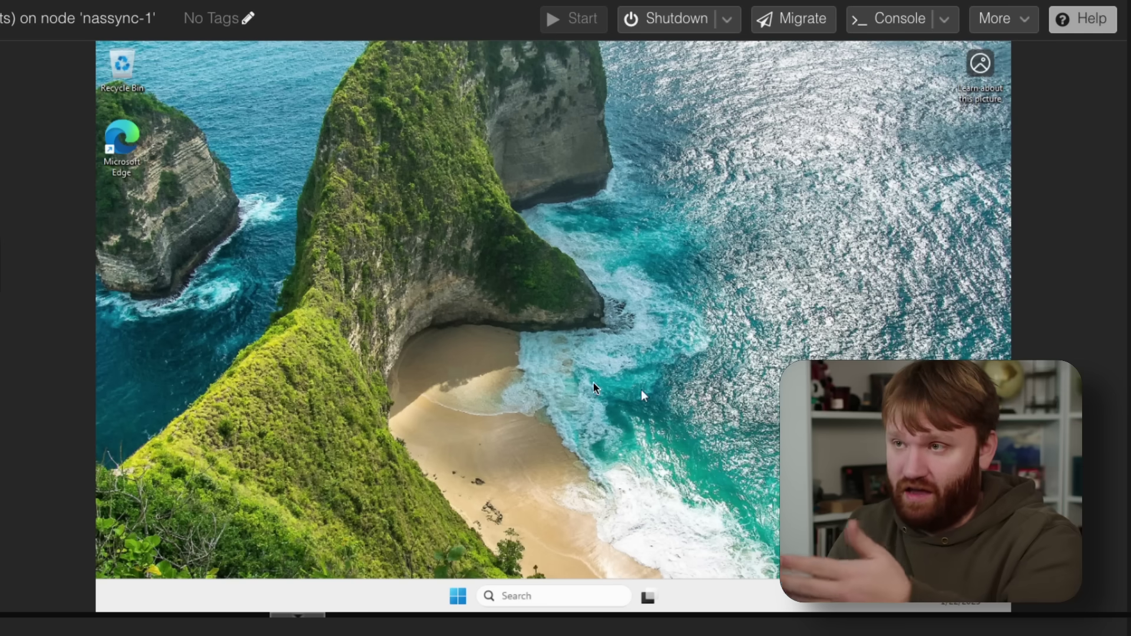
{"action": "left_click", "coordinate": [16, 268]}
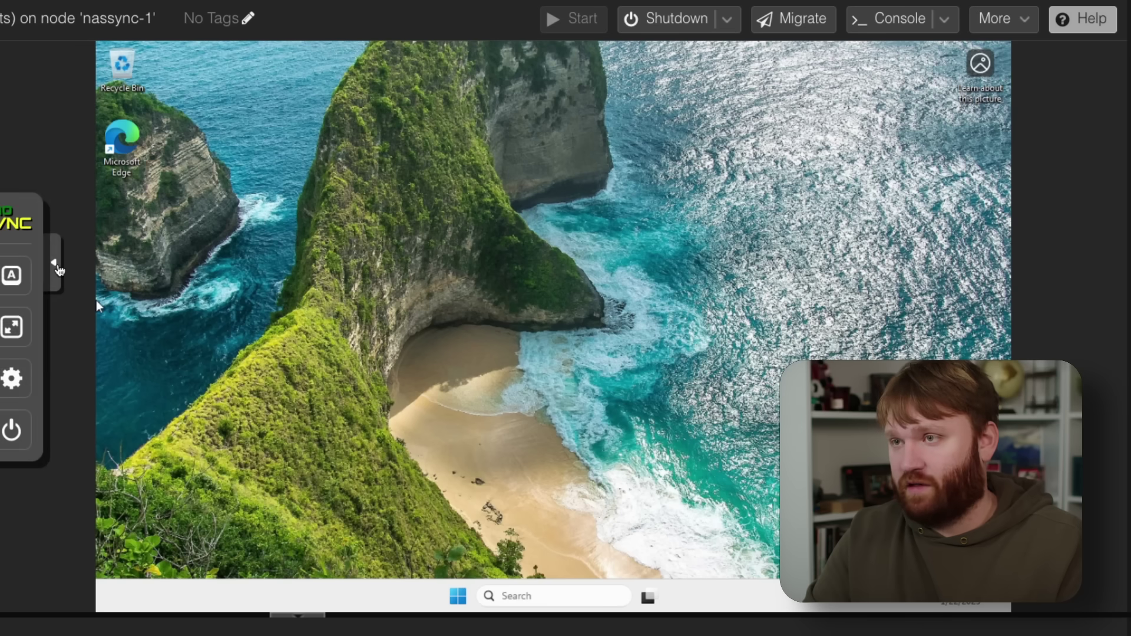
{"action": "left_click", "coordinate": [57, 268]}
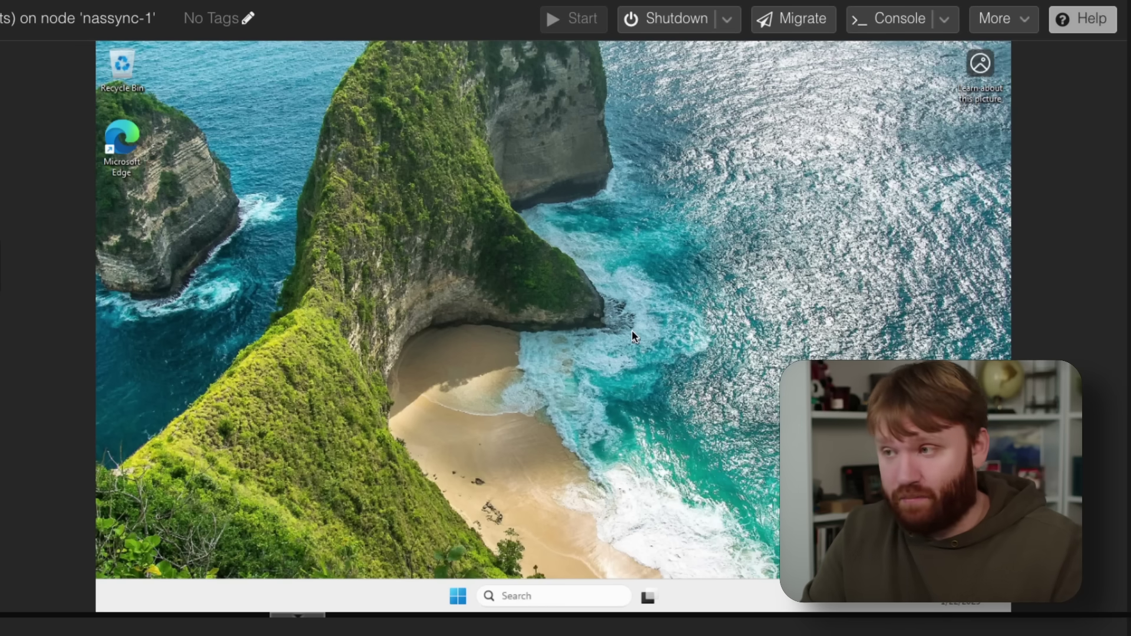
Step: Choose best performance visual effects, keeping control animations, icon-label shadows, smooth-scroll lists, font smoothing and drag contents
{"action": "left_click", "coordinate": [510, 596]}
{"action": "type", "text": "adju"}
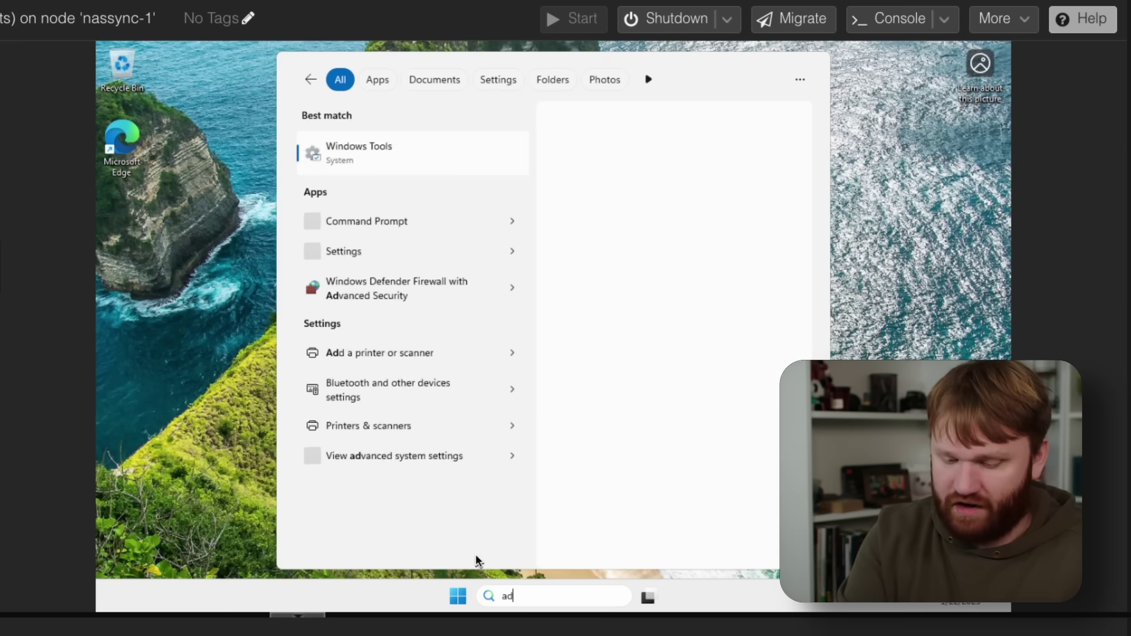
{"action": "type", "text": "st"}
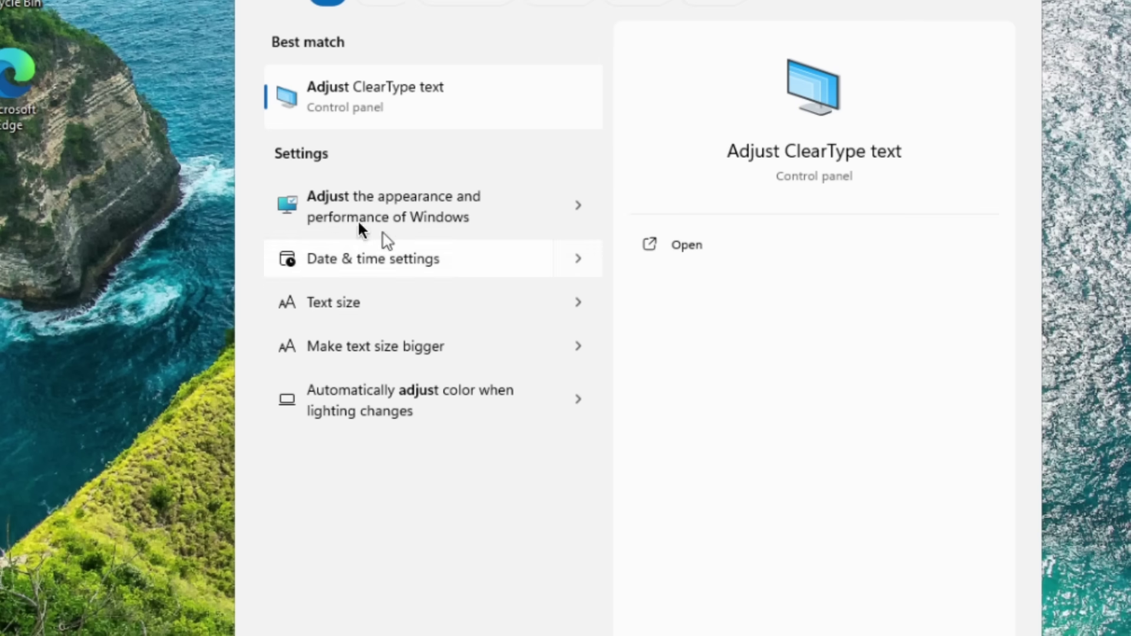
{"action": "left_click", "coordinate": [409, 208]}
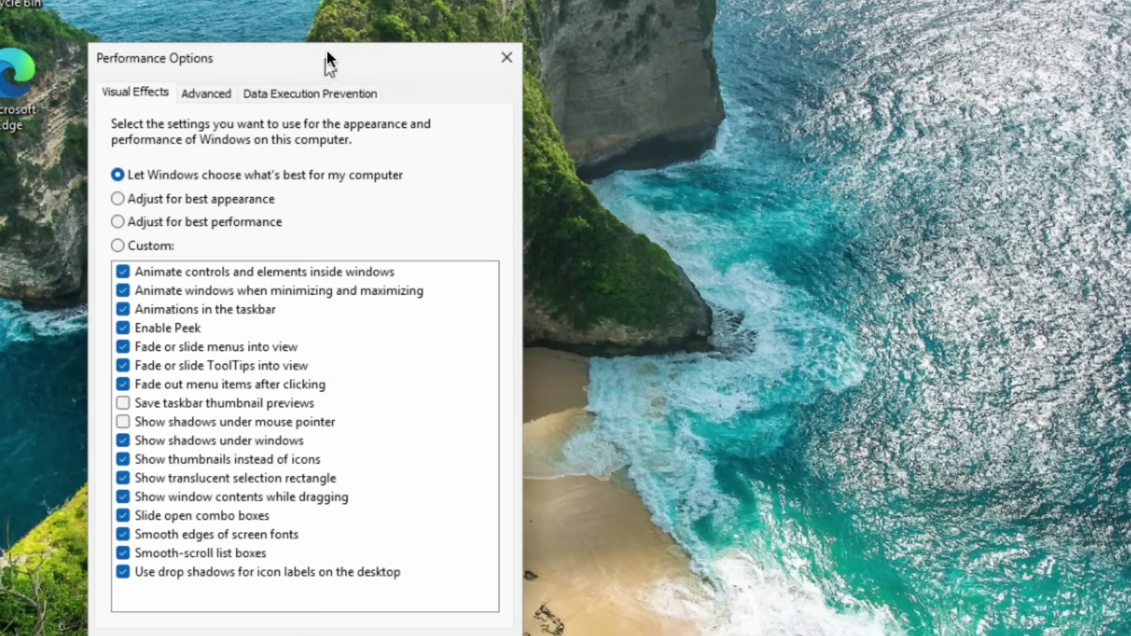
{"action": "left_click_drag", "start_coordinate": [328, 53], "coordinate": [340, 23]}
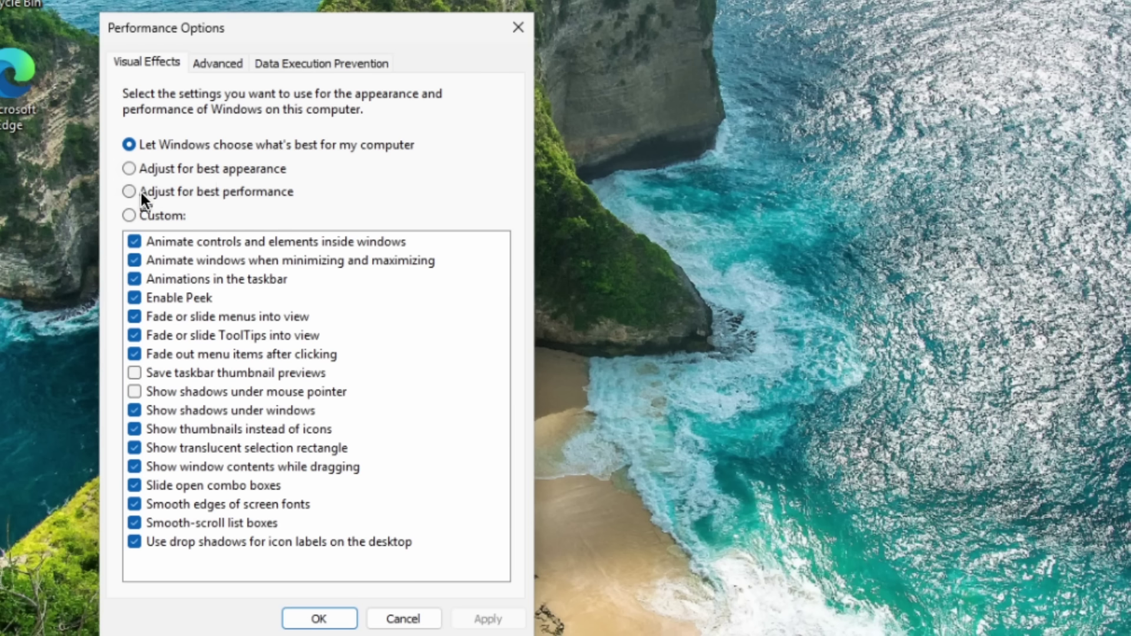
{"action": "left_click", "coordinate": [220, 192]}
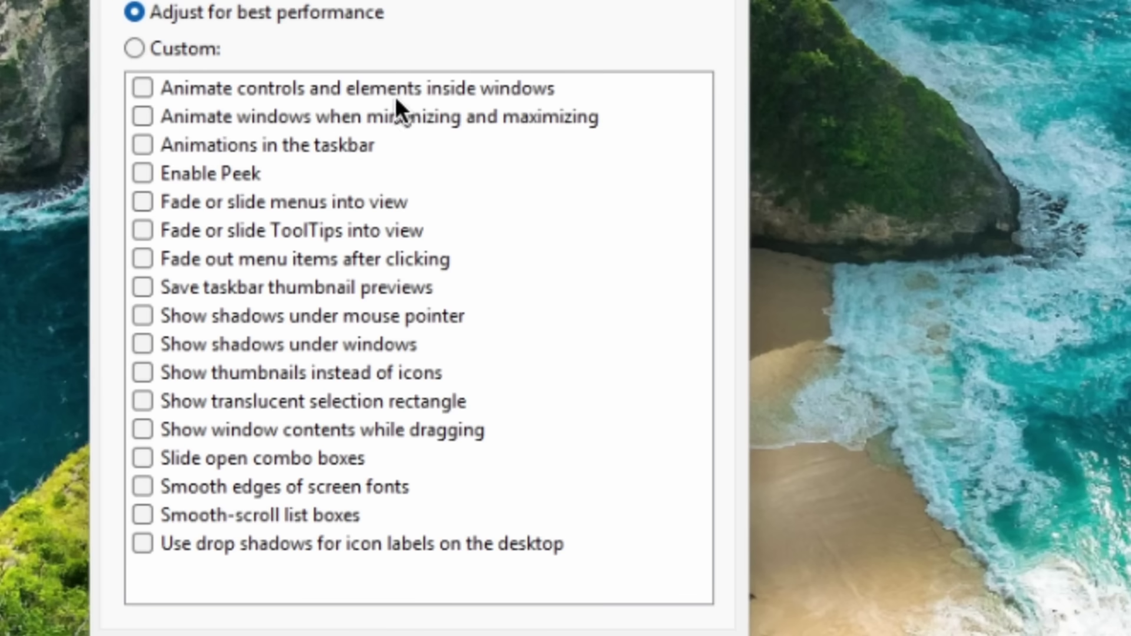
{"action": "left_click", "coordinate": [398, 87]}
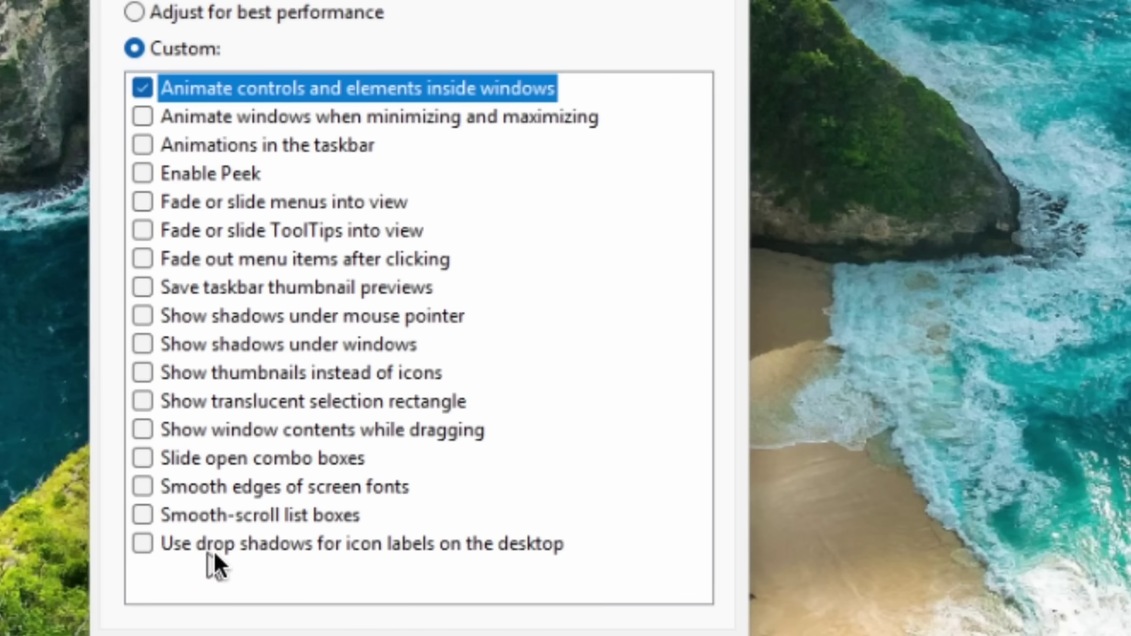
{"action": "left_click", "coordinate": [330, 543]}
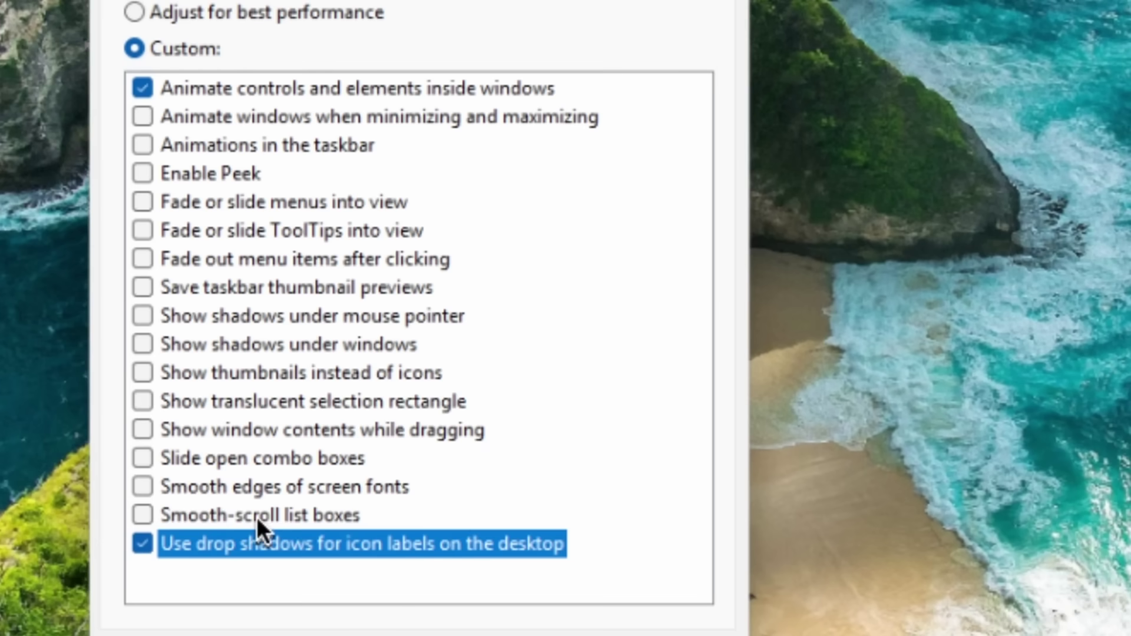
{"action": "left_click", "coordinate": [256, 517]}
{"action": "left_click", "coordinate": [277, 486]}
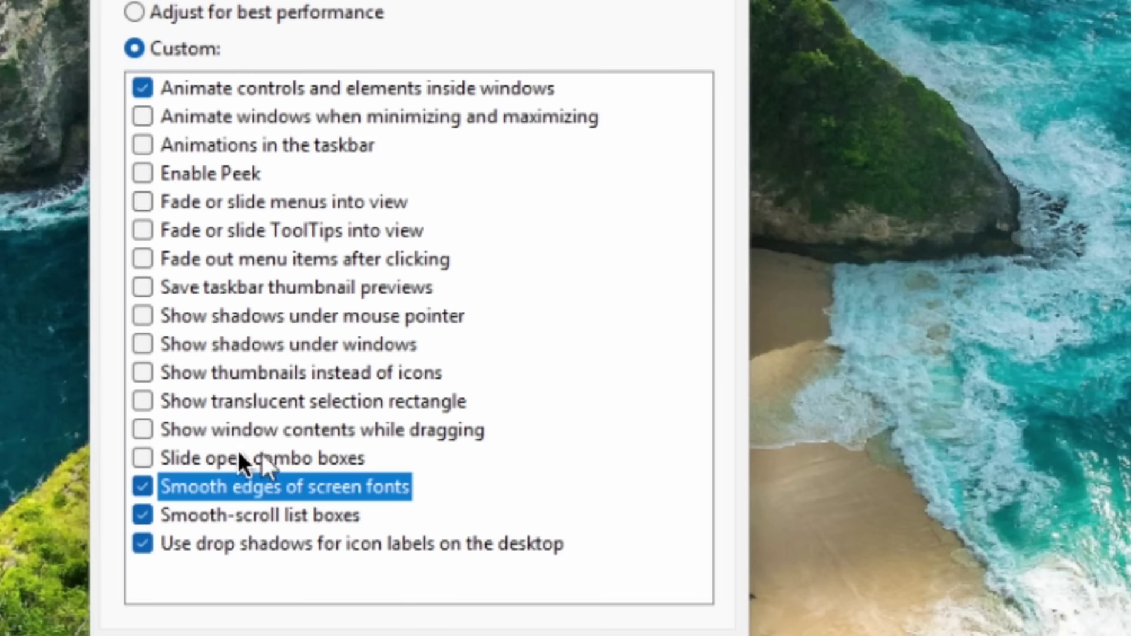
{"action": "left_click", "coordinate": [264, 427]}
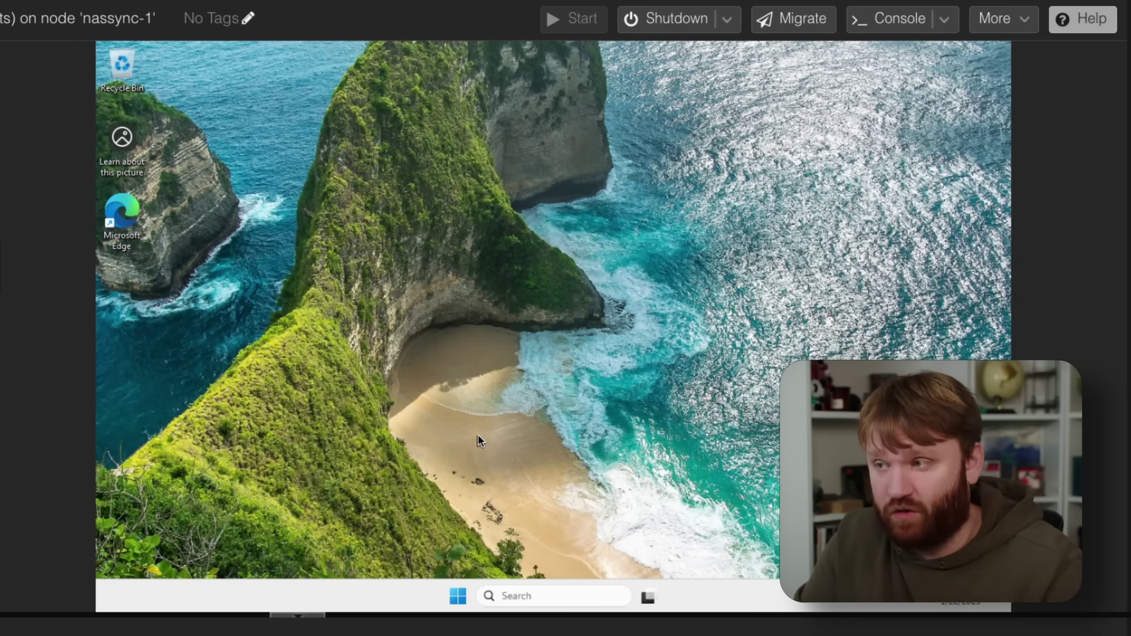
Step: Switch Transparency effects and Animation effects Off on Settings' Visual effects page, then close Settings
{"action": "left_click", "coordinate": [536, 594]}
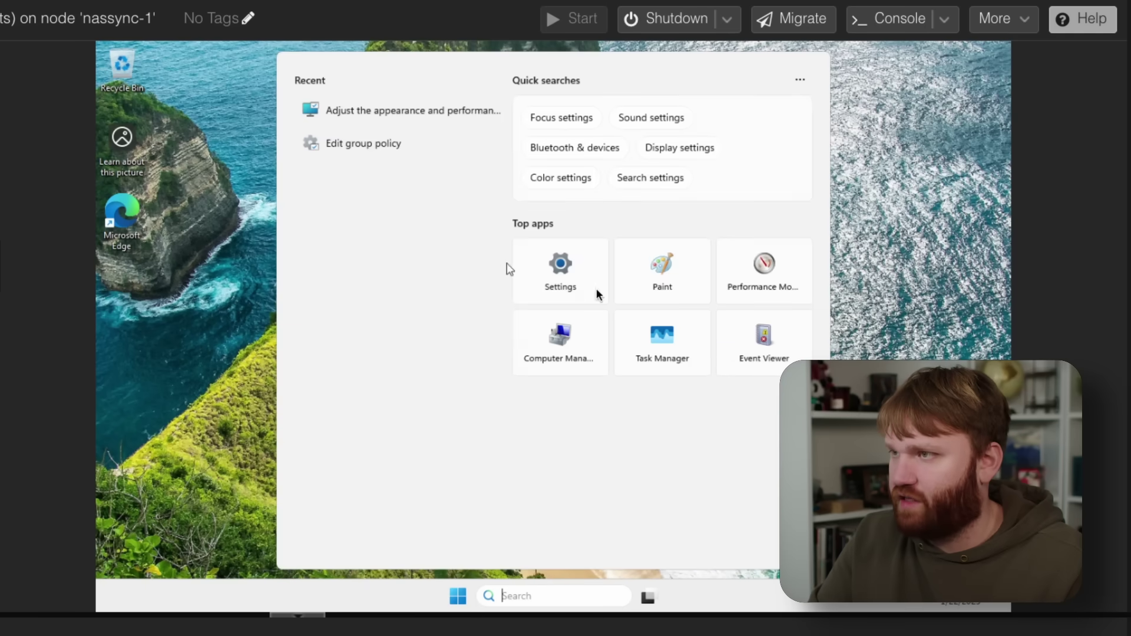
{"action": "left_click", "coordinate": [562, 273]}
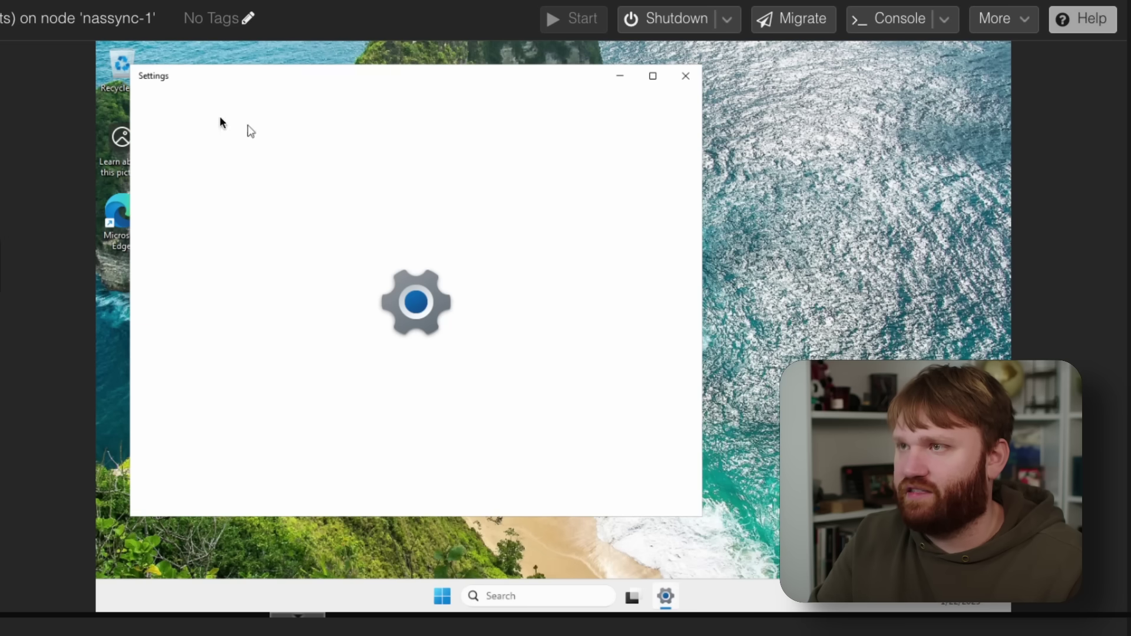
{"action": "left_click", "coordinate": [195, 170]}
{"action": "type", "text": "vis"}
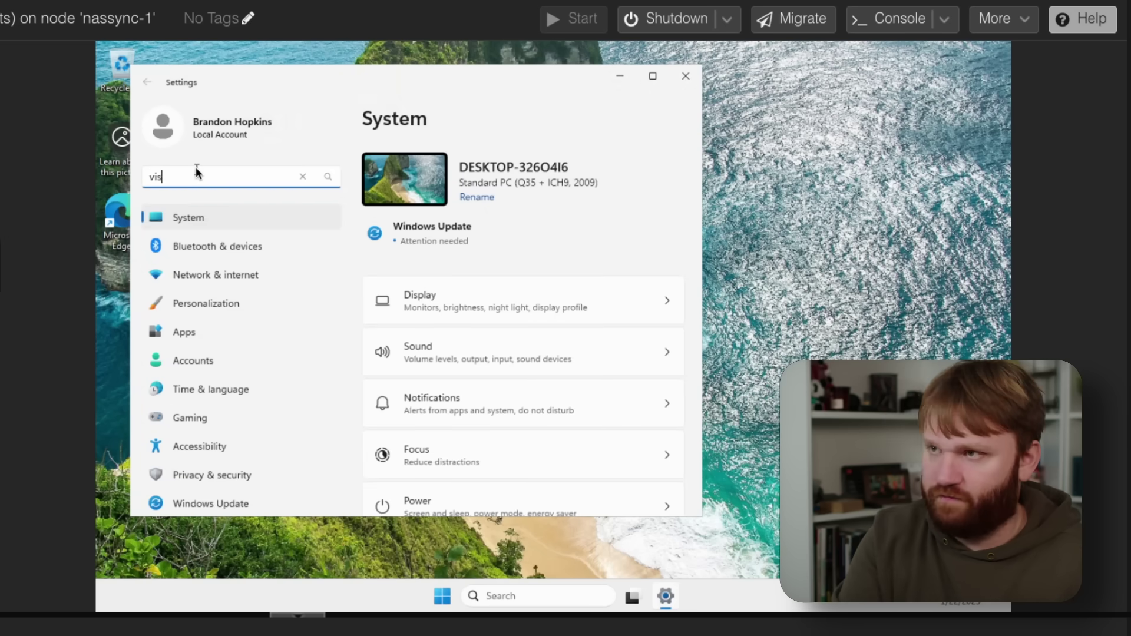
{"action": "type", "text": "ual"}
{"action": "left_click", "coordinate": [200, 200]}
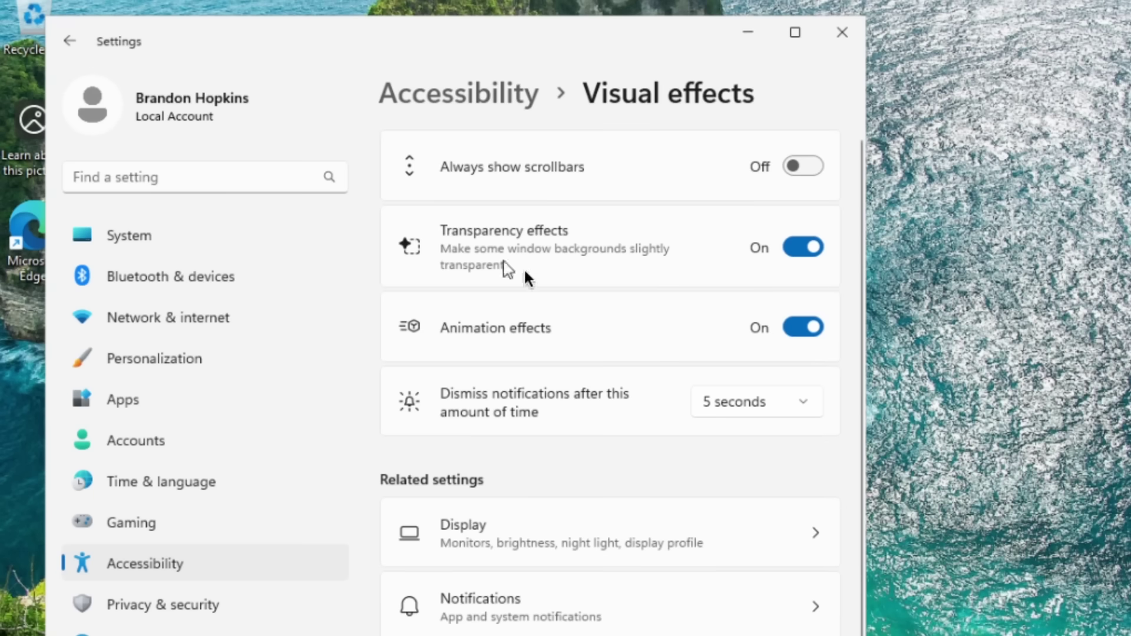
{"action": "left_click", "coordinate": [807, 247]}
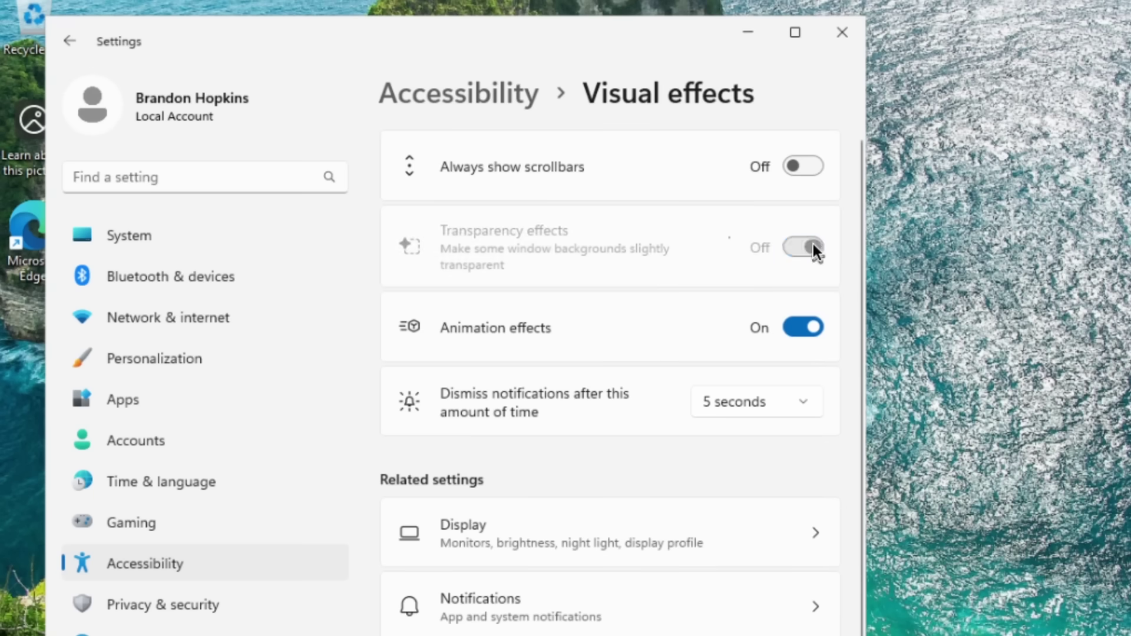
{"action": "left_click", "coordinate": [802, 327]}
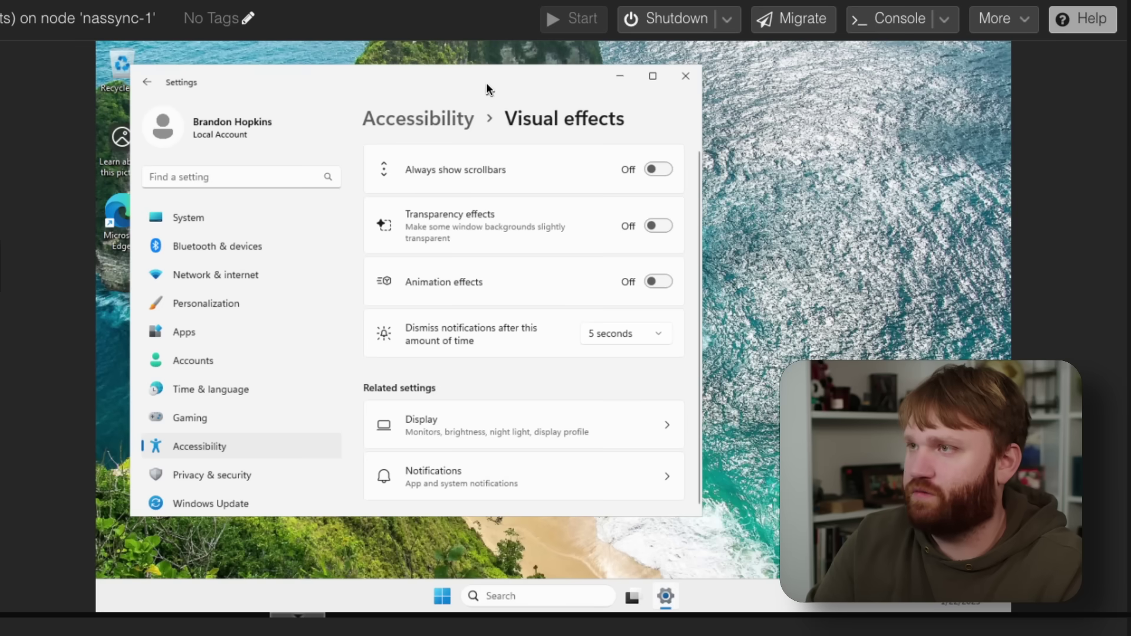
{"action": "left_click_drag", "start_coordinate": [486, 82], "coordinate": [574, 171]}
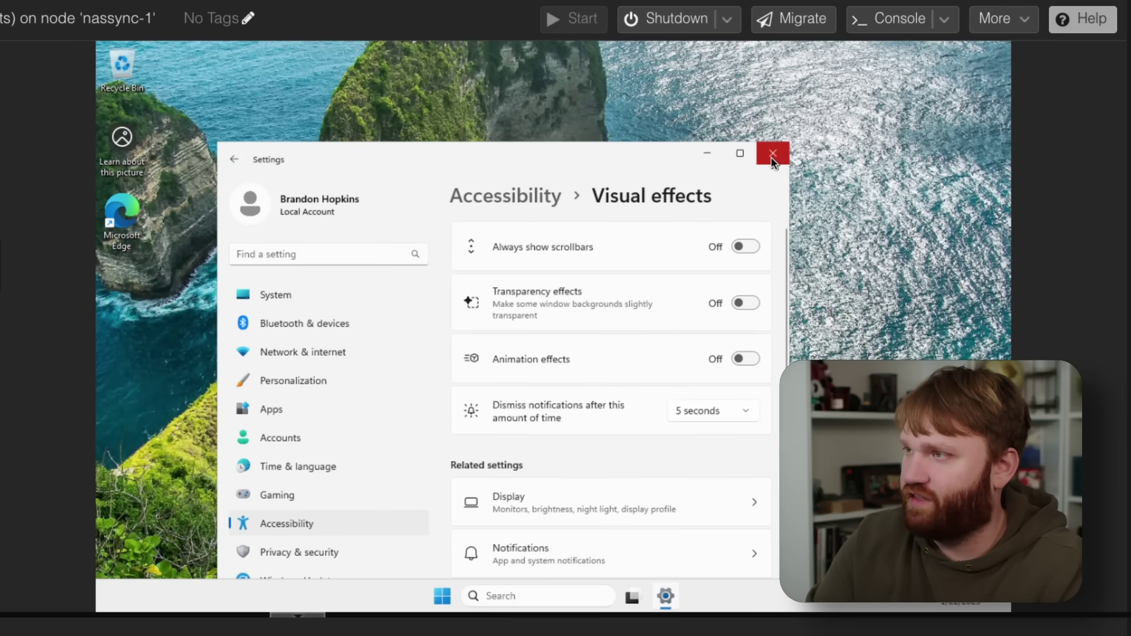
{"action": "left_click", "coordinate": [772, 155]}
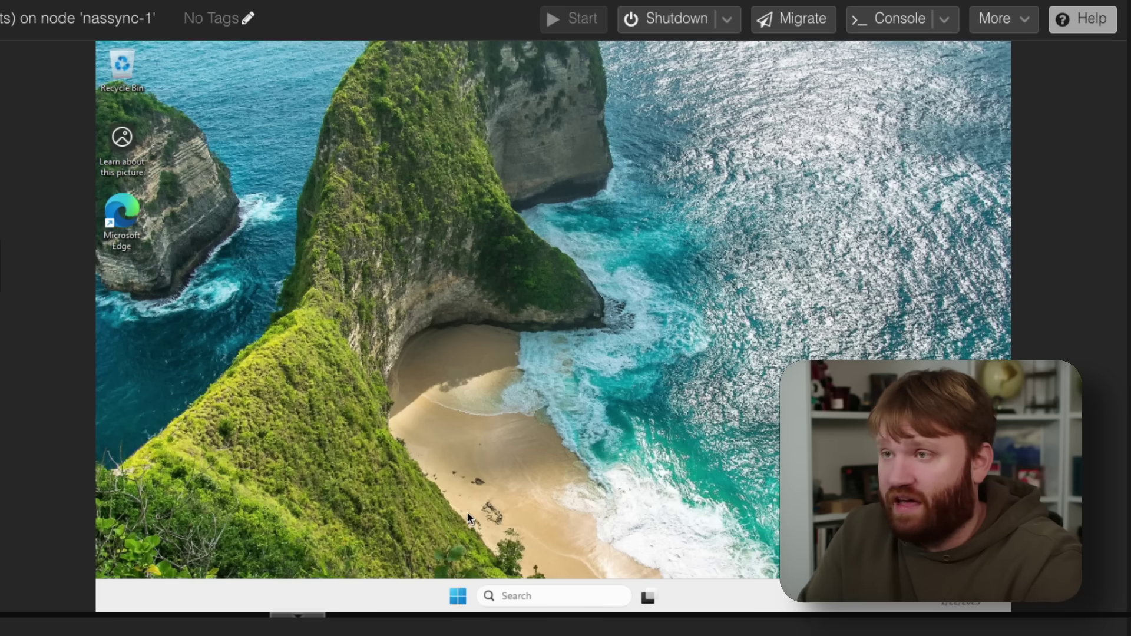
Step: Open Windows PowerShell as administrator, approving the UAC prompt
{"action": "left_click", "coordinate": [458, 596]}
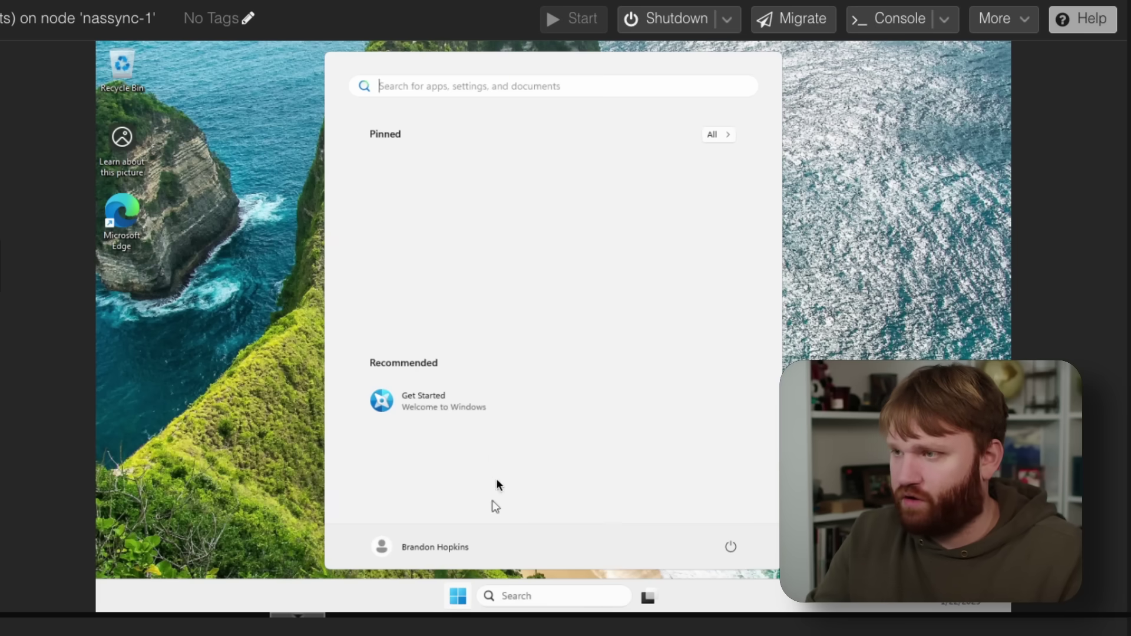
{"action": "type", "text": "power"}
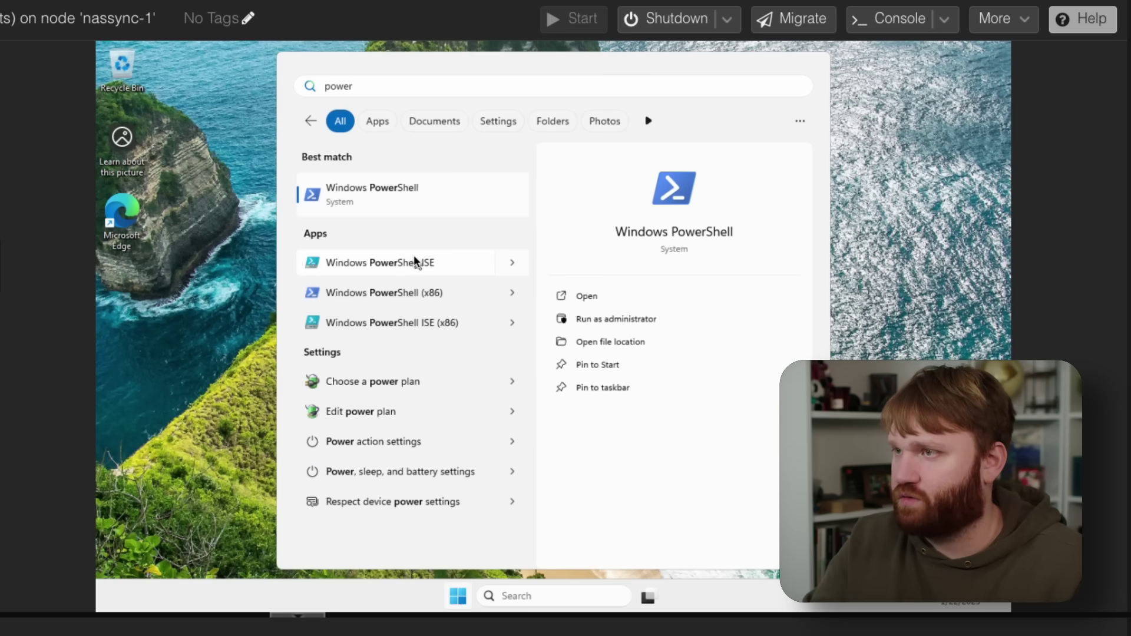
{"action": "left_click", "coordinate": [623, 318]}
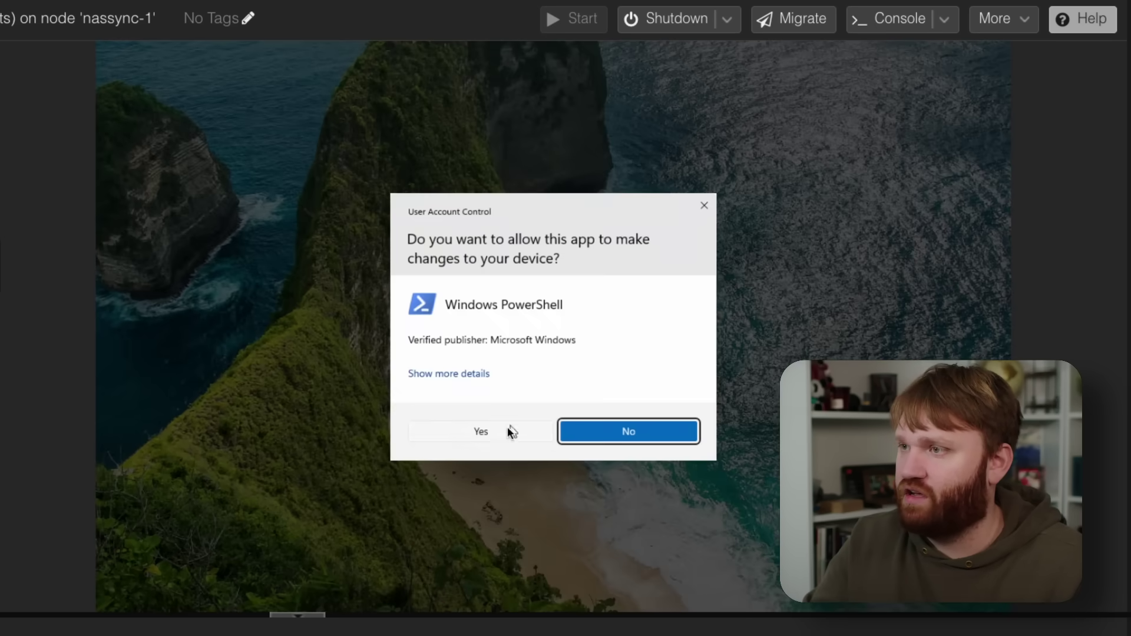
{"action": "left_click", "coordinate": [507, 429]}
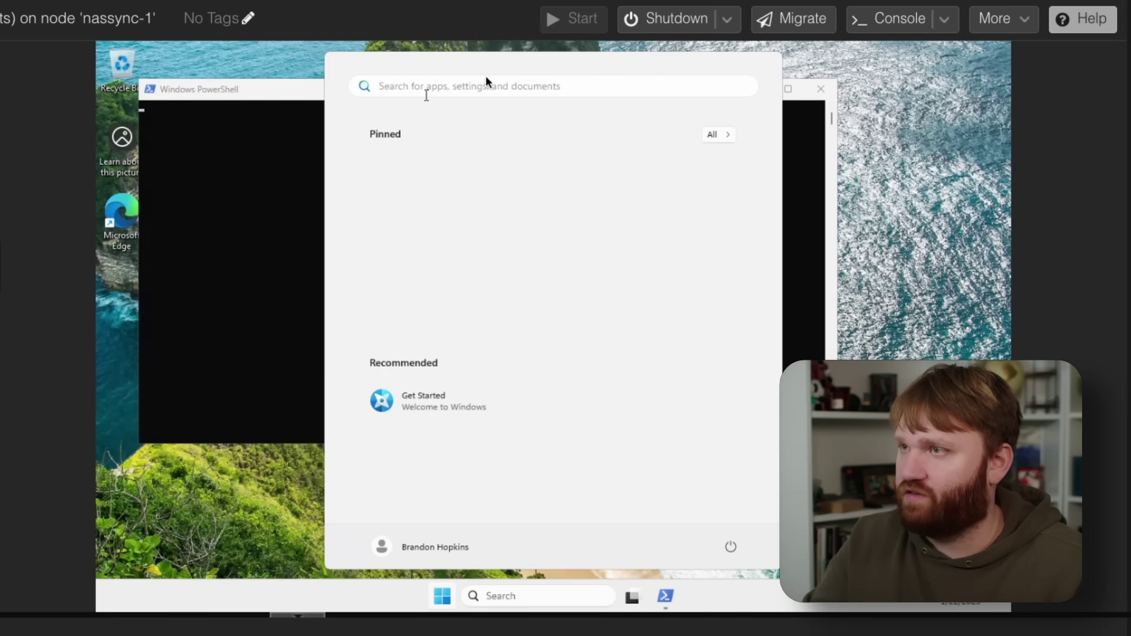
{"action": "left_click", "coordinate": [262, 95]}
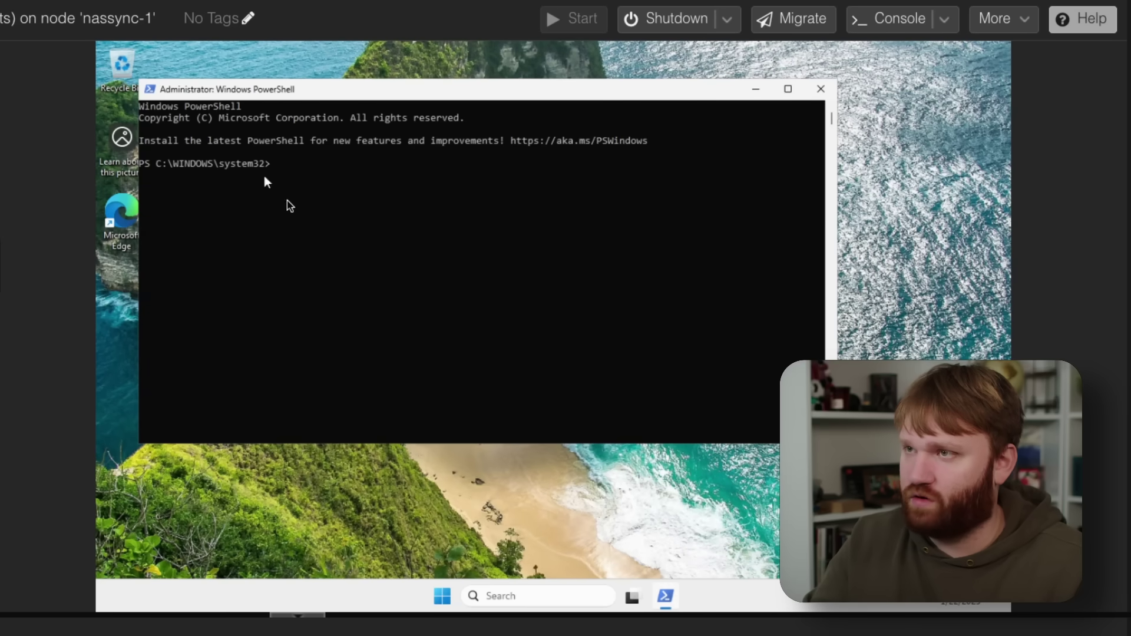
{"action": "scroll", "coordinate": [317, 268], "scroll_direction": "up", "scroll_amount": 5}
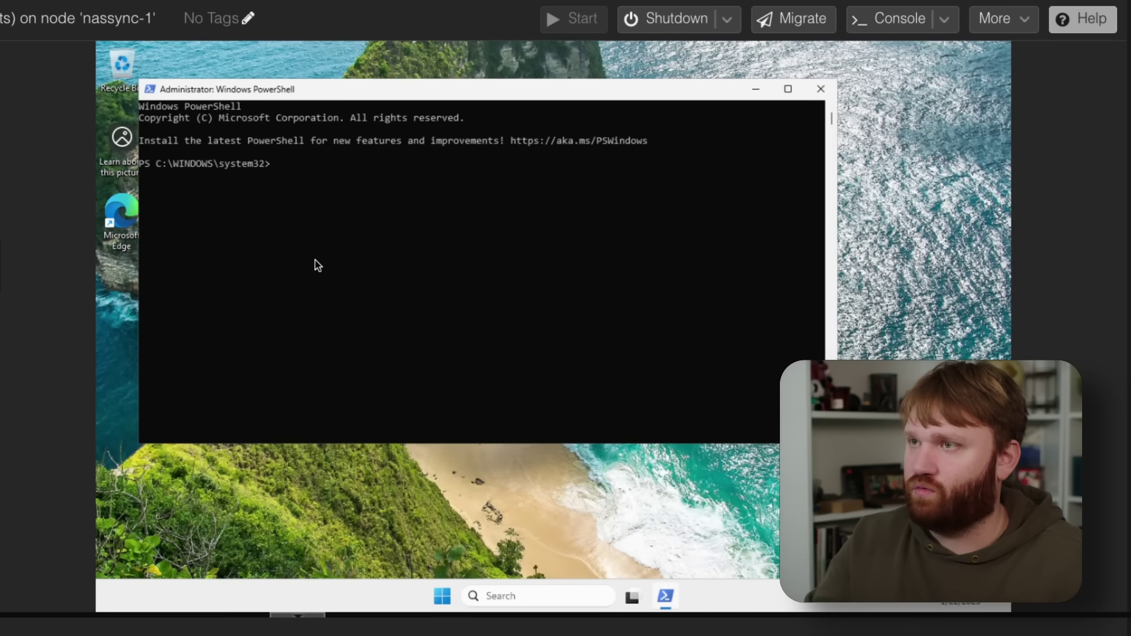
{"action": "scroll", "coordinate": [317, 268], "scroll_direction": "up", "scroll_amount": 1}
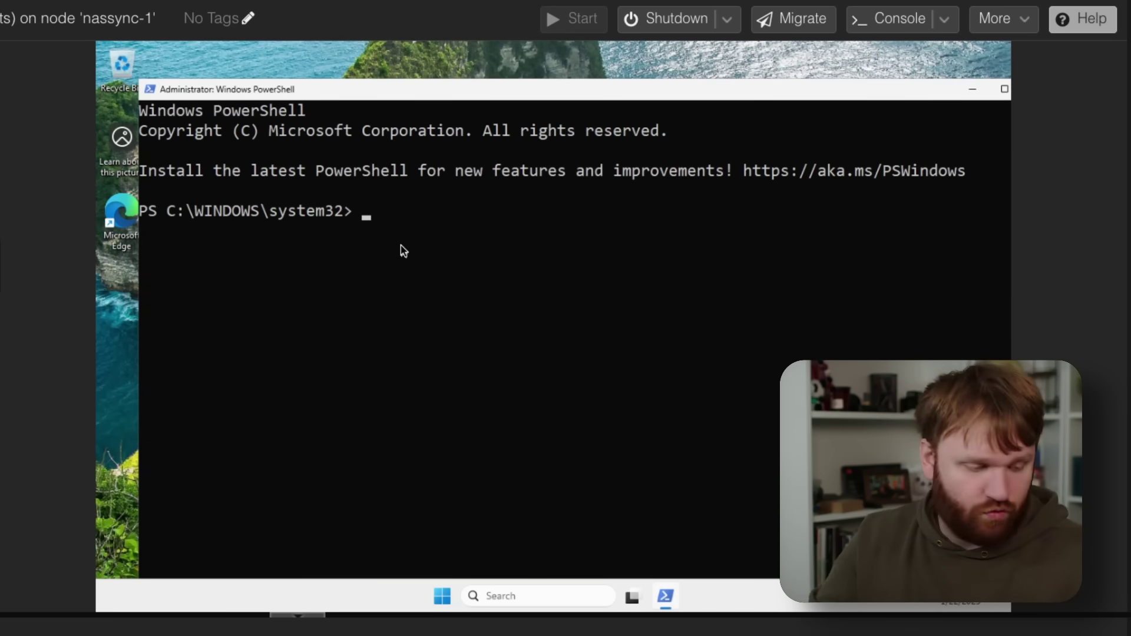
Step: Run wsreset -i to reinstall the Microsoft Store
{"action": "type", "text": "wsres"}
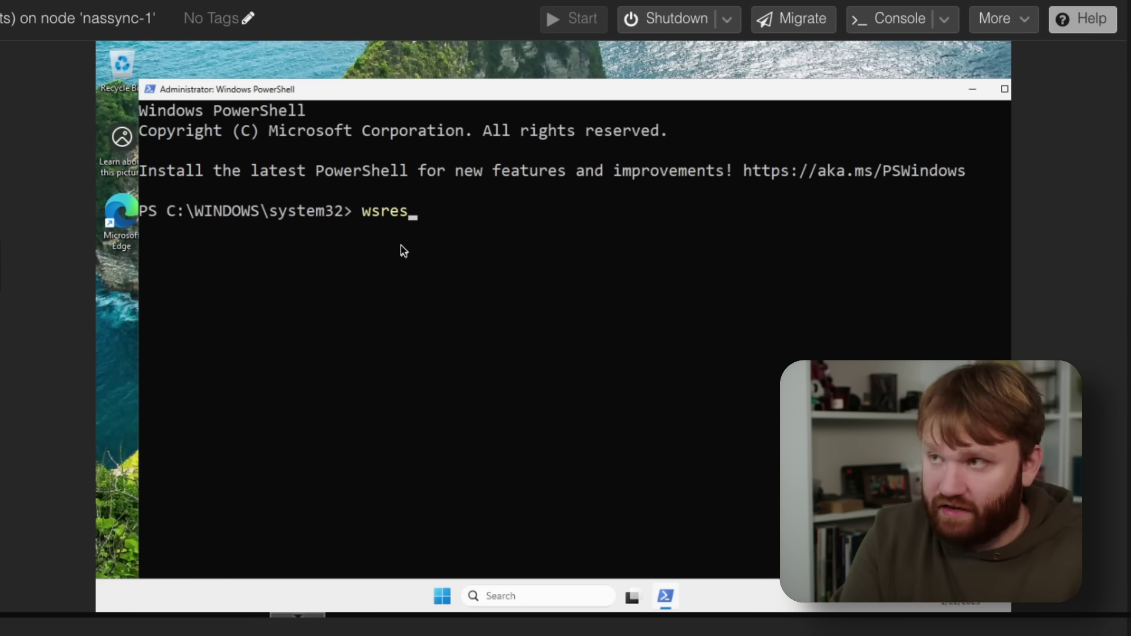
{"action": "type", "text": "et -i"}
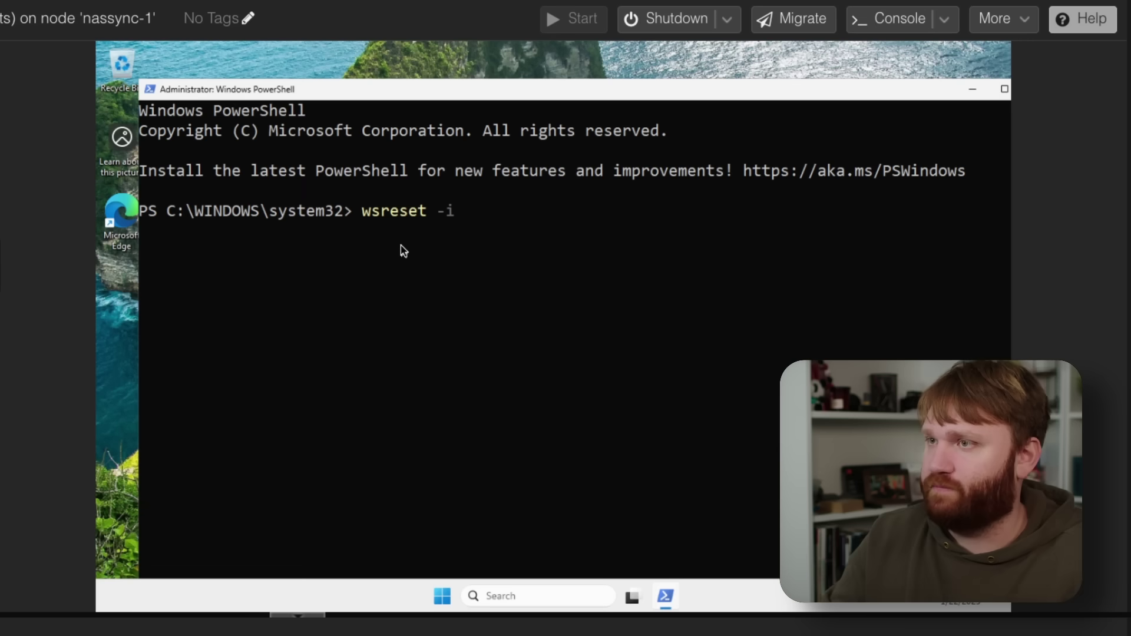
{"action": "key", "text": "Return"}
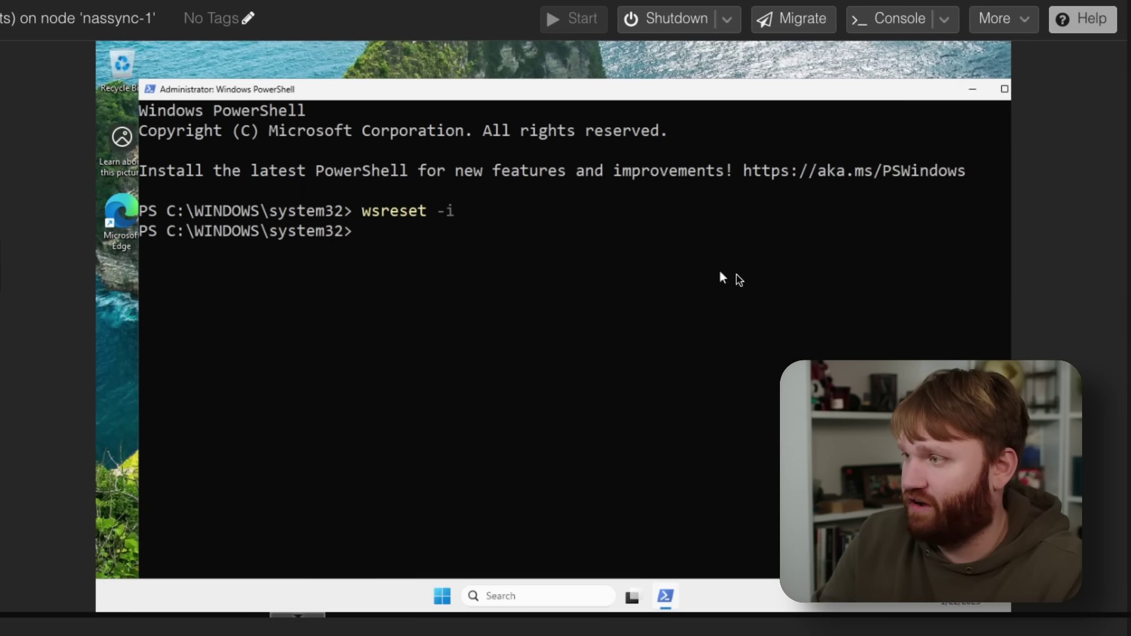
{"action": "left_click", "coordinate": [972, 609]}
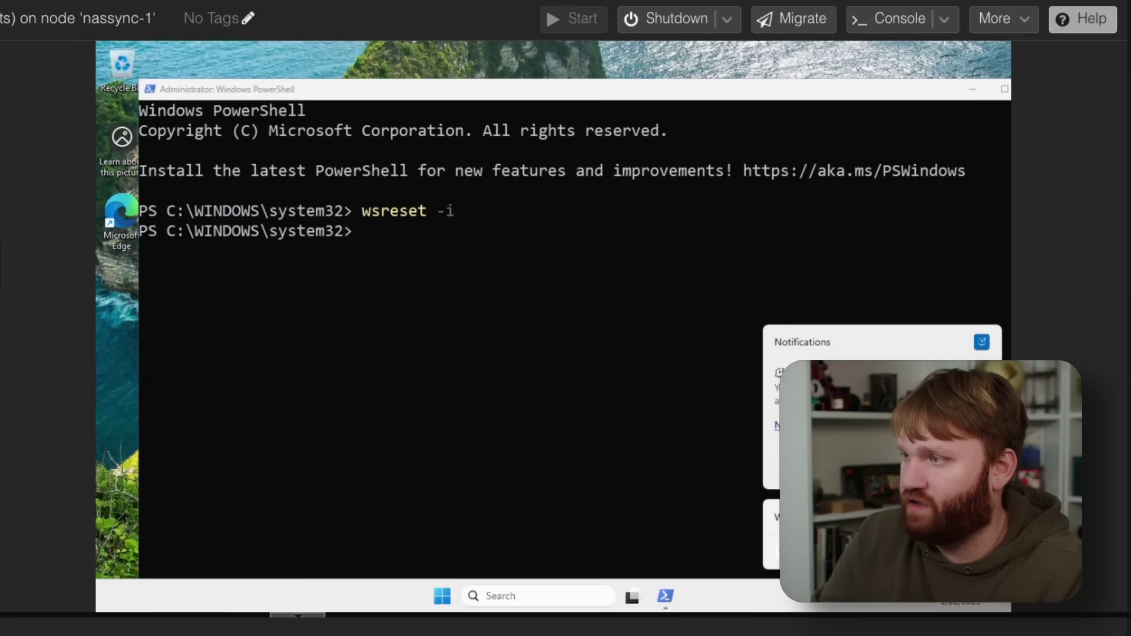
{"action": "left_click", "coordinate": [395, 590]}
Step: Launch the newly installed Microsoft Store from the Start menu
{"action": "left_click", "coordinate": [524, 596]}
{"action": "type", "text": "s"}
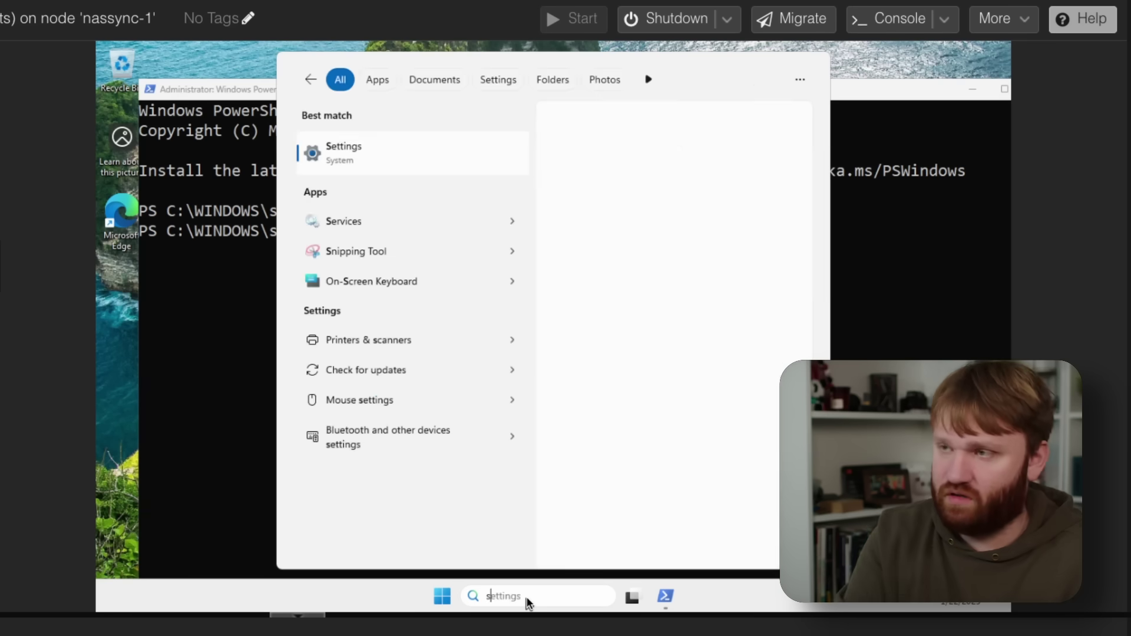
{"action": "key", "text": "super"}
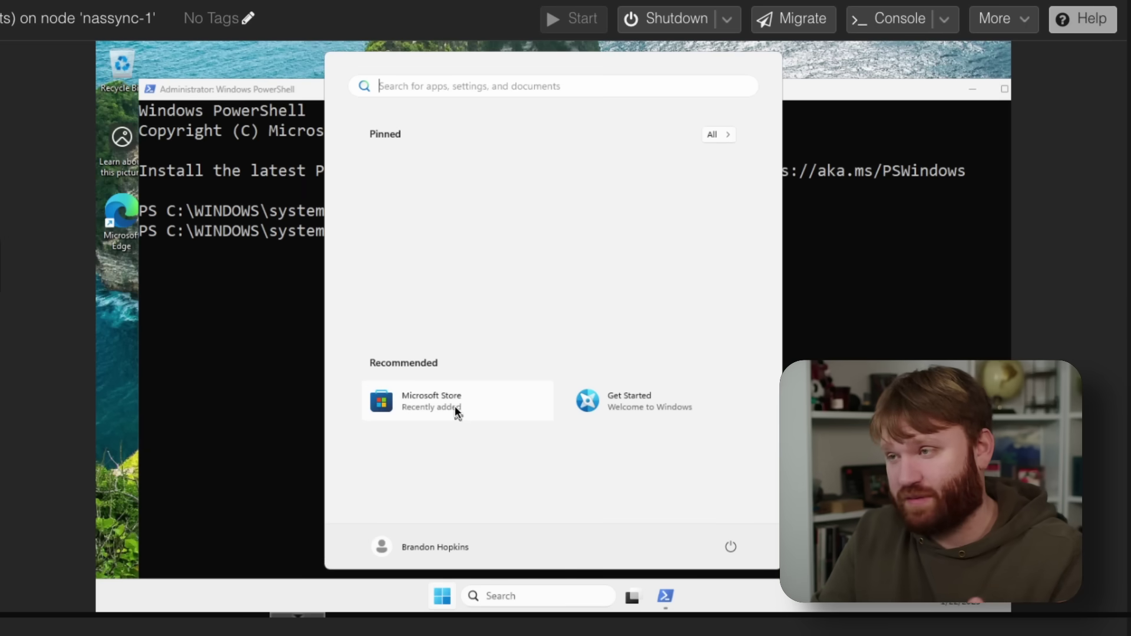
{"action": "left_click", "coordinate": [454, 405]}
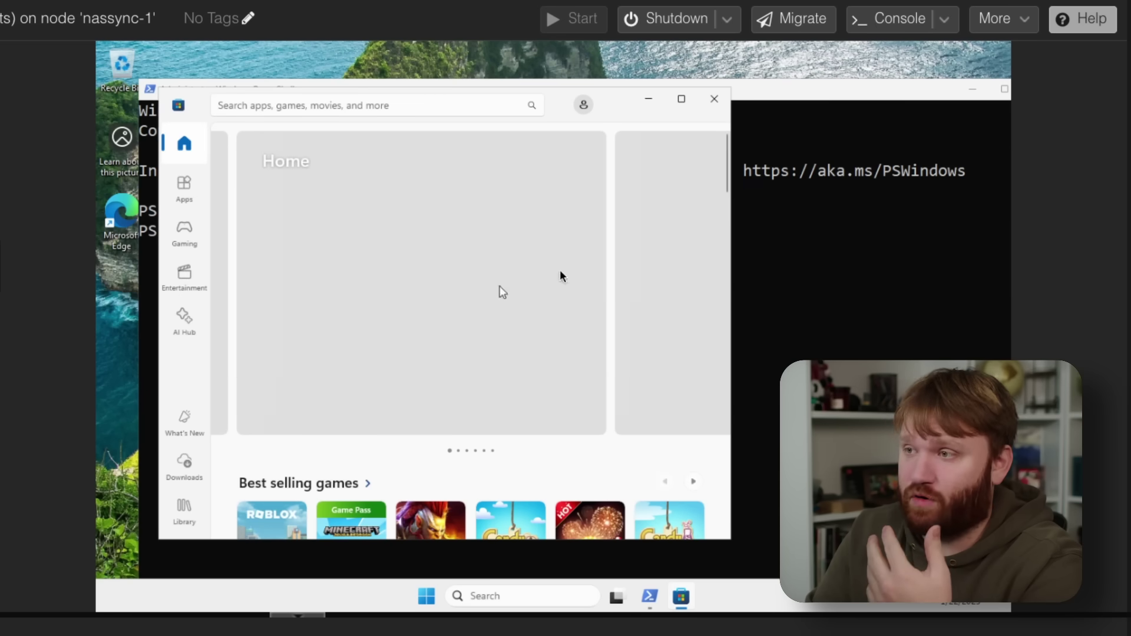
Step: Close the Microsoft Store and the PowerShell window behind it
{"action": "left_click", "coordinate": [714, 98]}
{"action": "left_click_drag", "start_coordinate": [872, 86], "coordinate": [771, 94]}
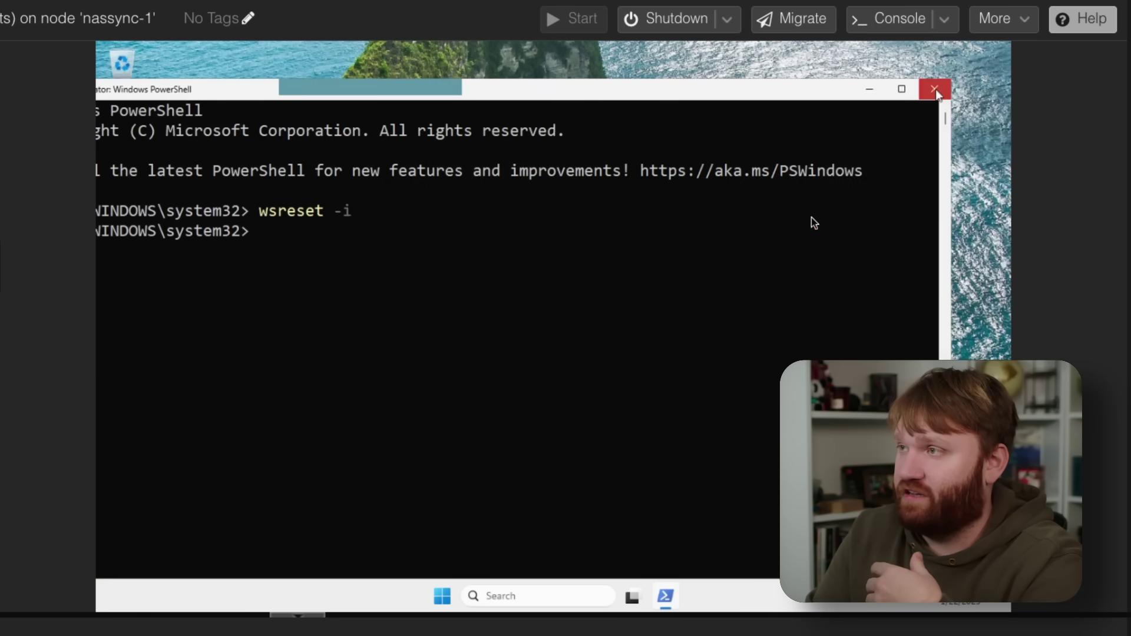
{"action": "left_click", "coordinate": [934, 90]}
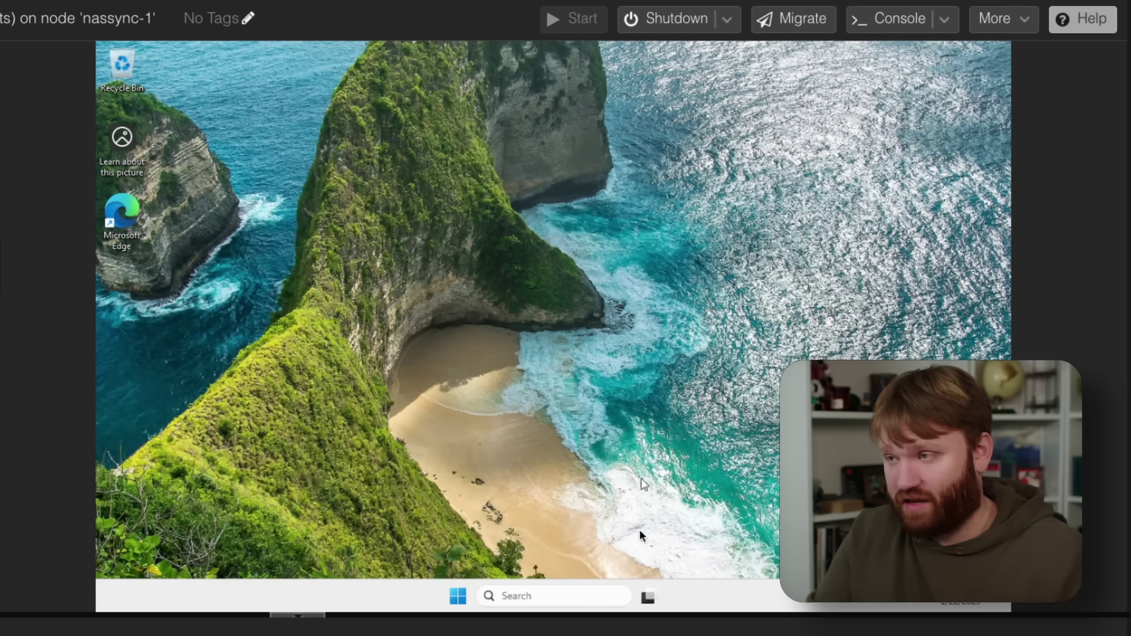
Step: Follow the winget-cli README's App Installer link into the Microsoft Store and start its download
{"action": "left_click", "coordinate": [455, 596]}
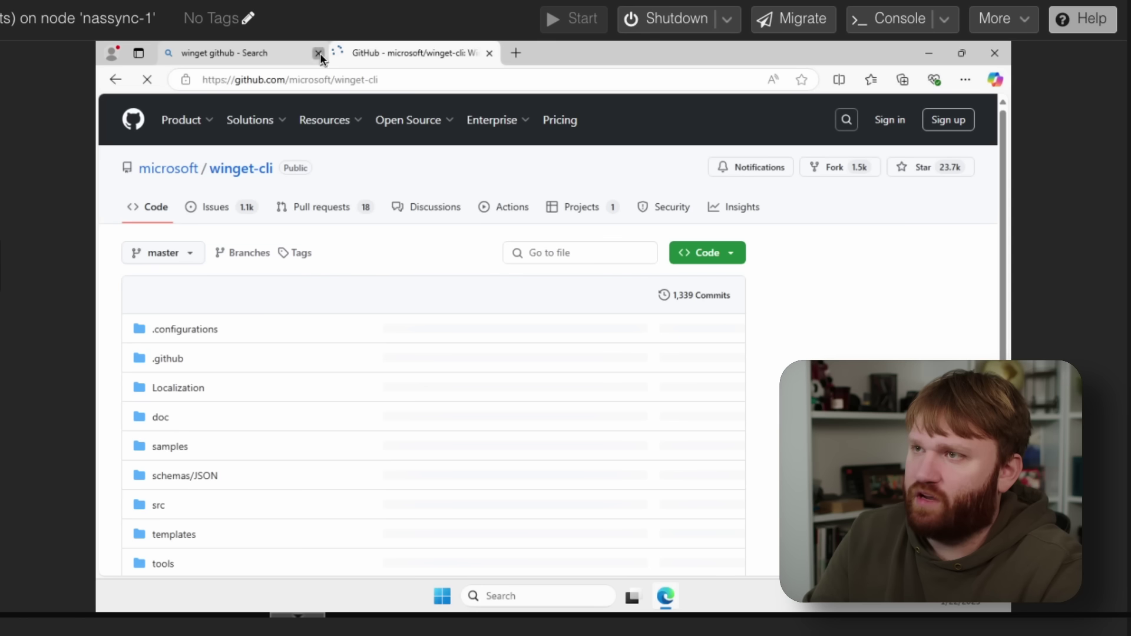
{"action": "left_click", "coordinate": [318, 53]}
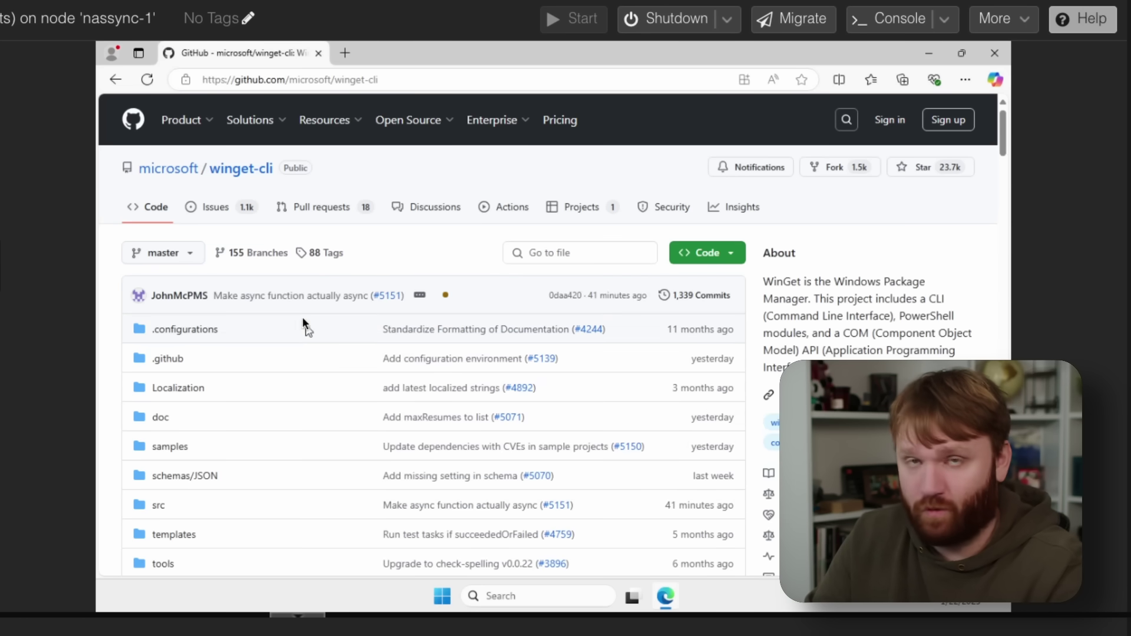
{"action": "scroll", "coordinate": [443, 367], "scroll_direction": "down", "scroll_amount": 15}
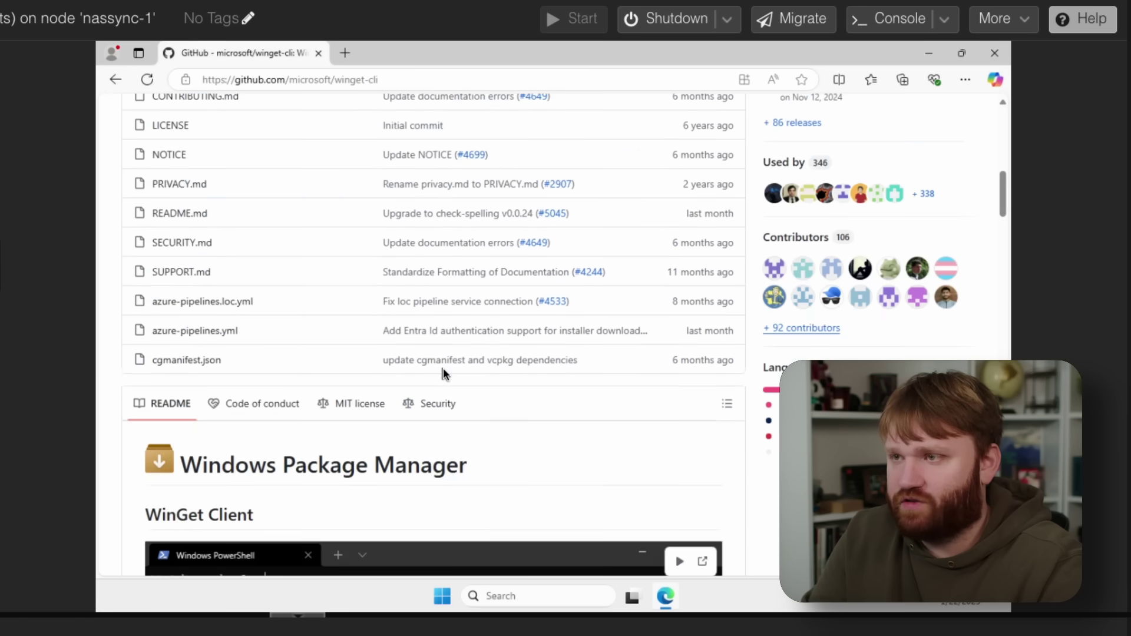
{"action": "scroll", "coordinate": [444, 369], "scroll_direction": "down", "scroll_amount": 8}
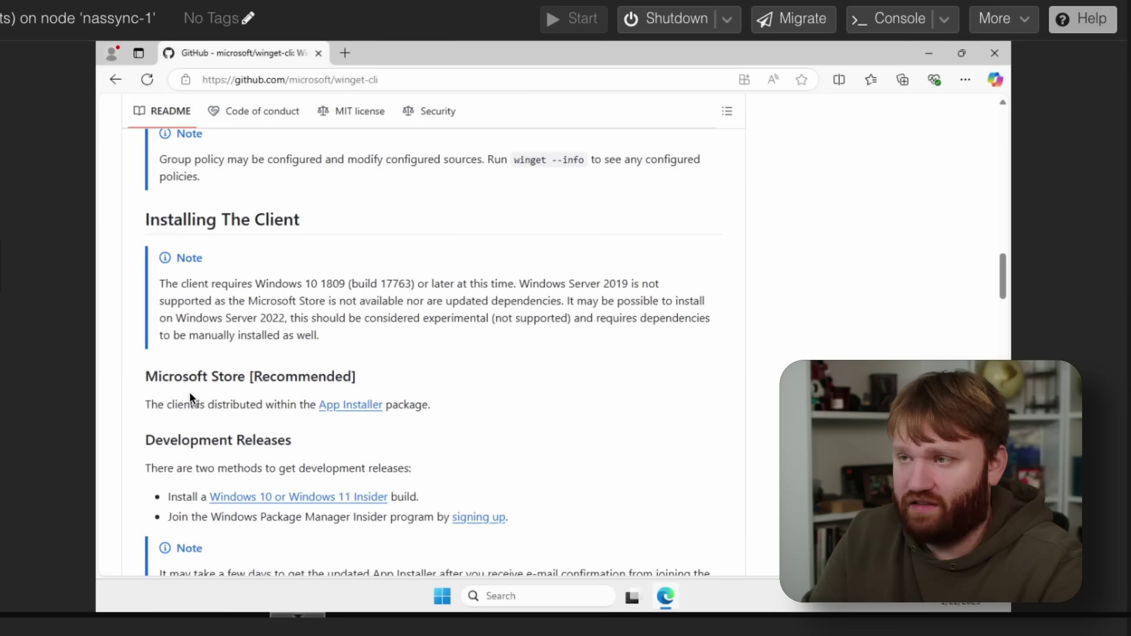
{"action": "left_click_drag", "start_coordinate": [158, 373], "coordinate": [324, 377]}
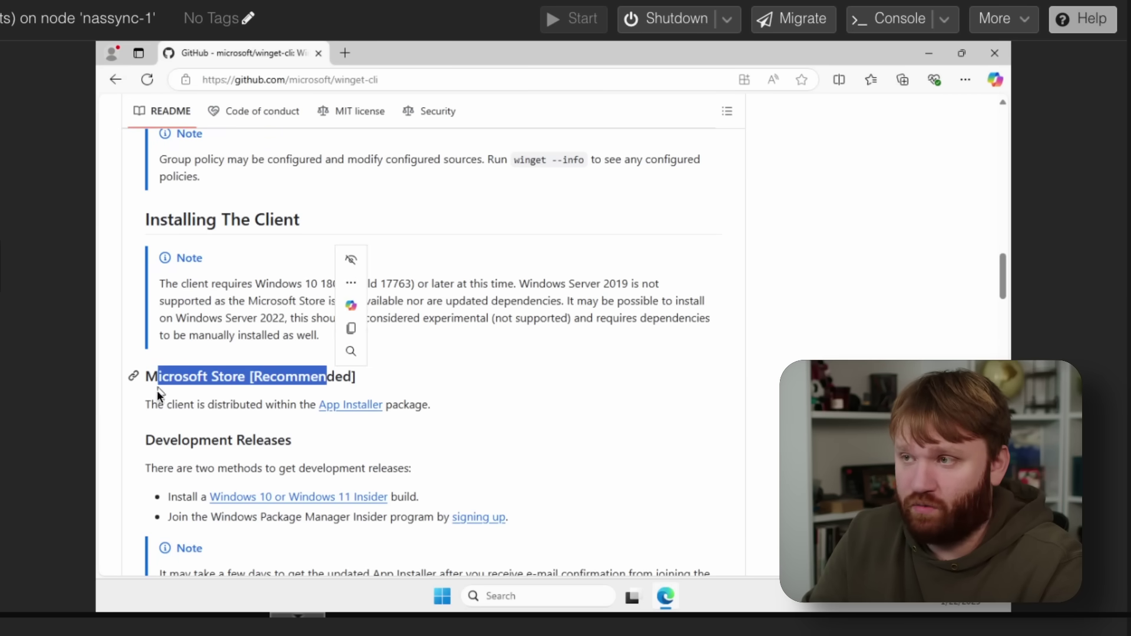
{"action": "left_click", "coordinate": [360, 404]}
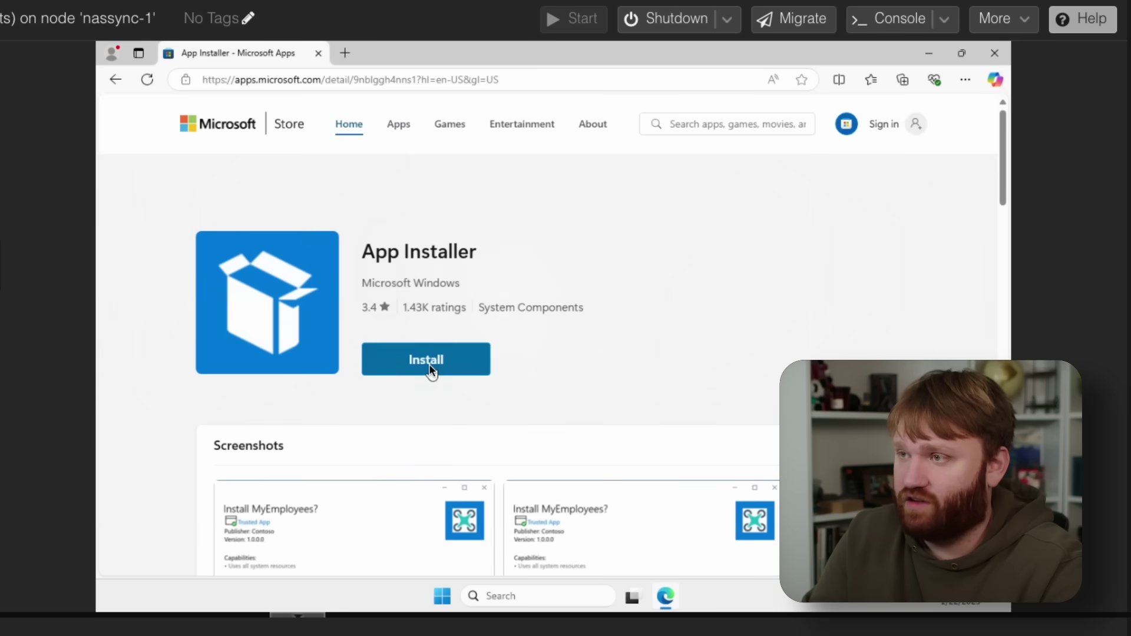
{"action": "left_click", "coordinate": [431, 370]}
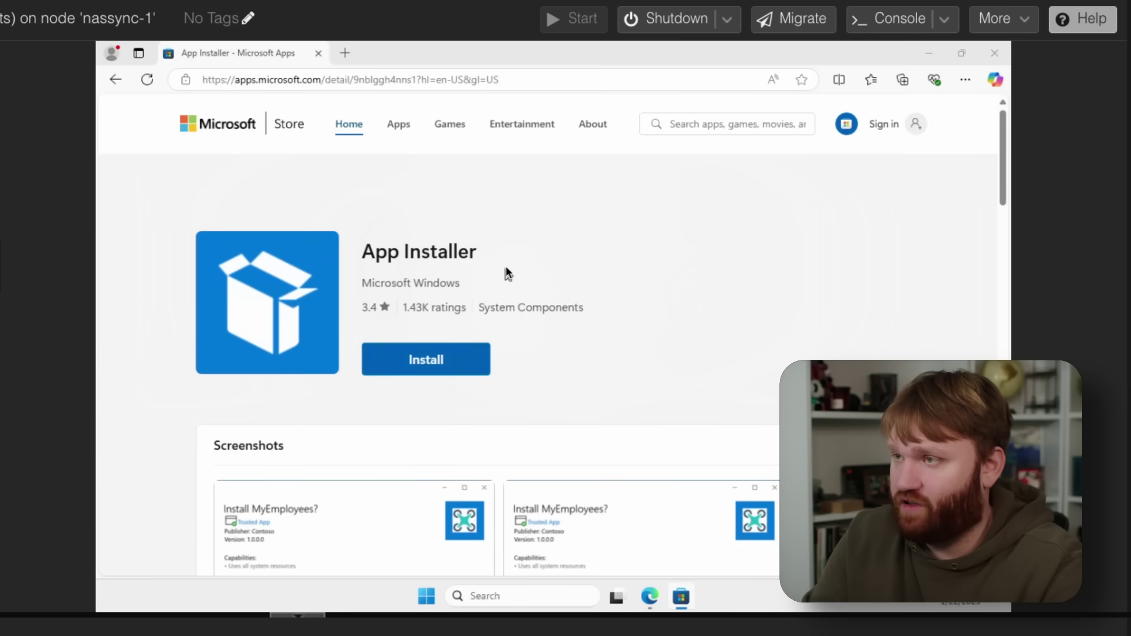
{"action": "left_click", "coordinate": [293, 346]}
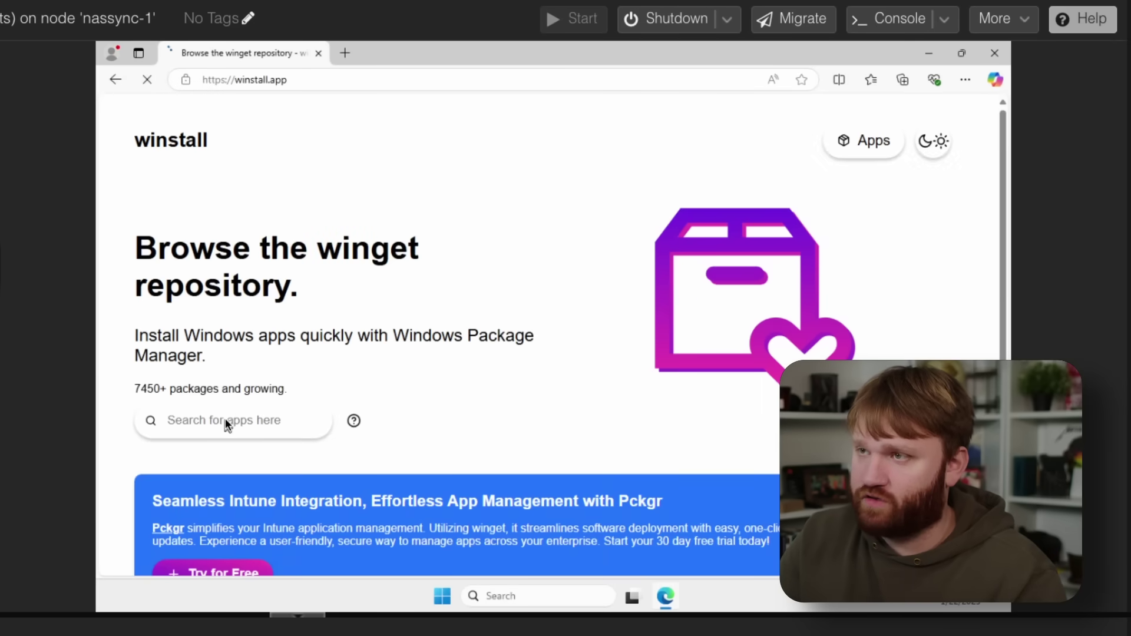
Step: Find Windows Terminal on winstall and copy its winget install command
{"action": "type", "text": "t"}
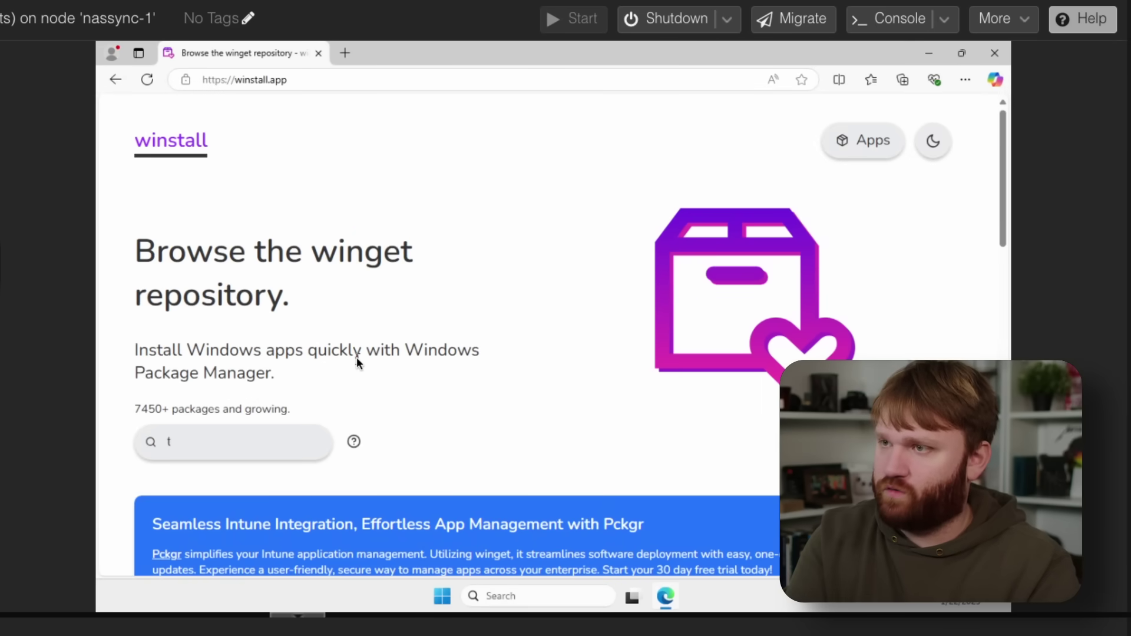
{"action": "type", "text": "erminal"}
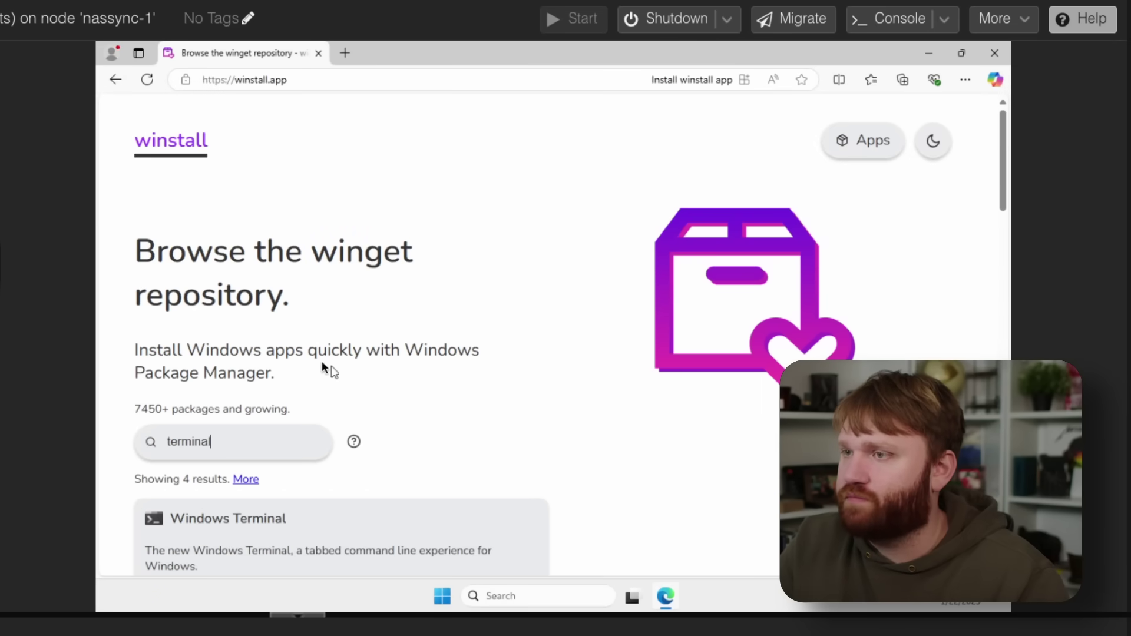
{"action": "scroll", "coordinate": [350, 365], "scroll_direction": "down", "scroll_amount": 3}
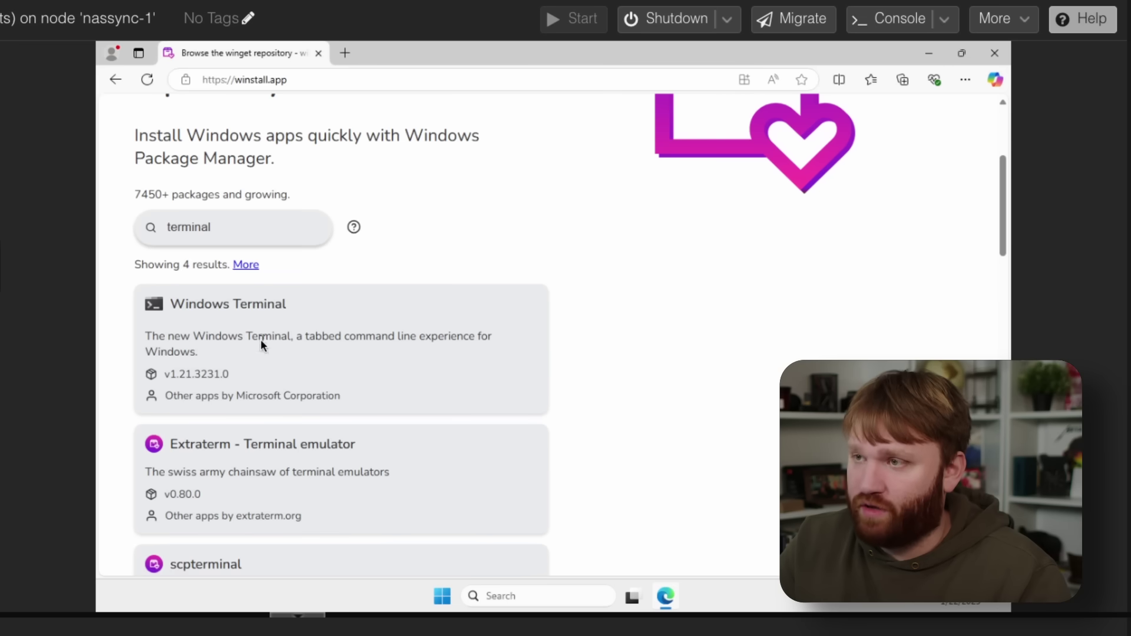
{"action": "left_click", "coordinate": [234, 311]}
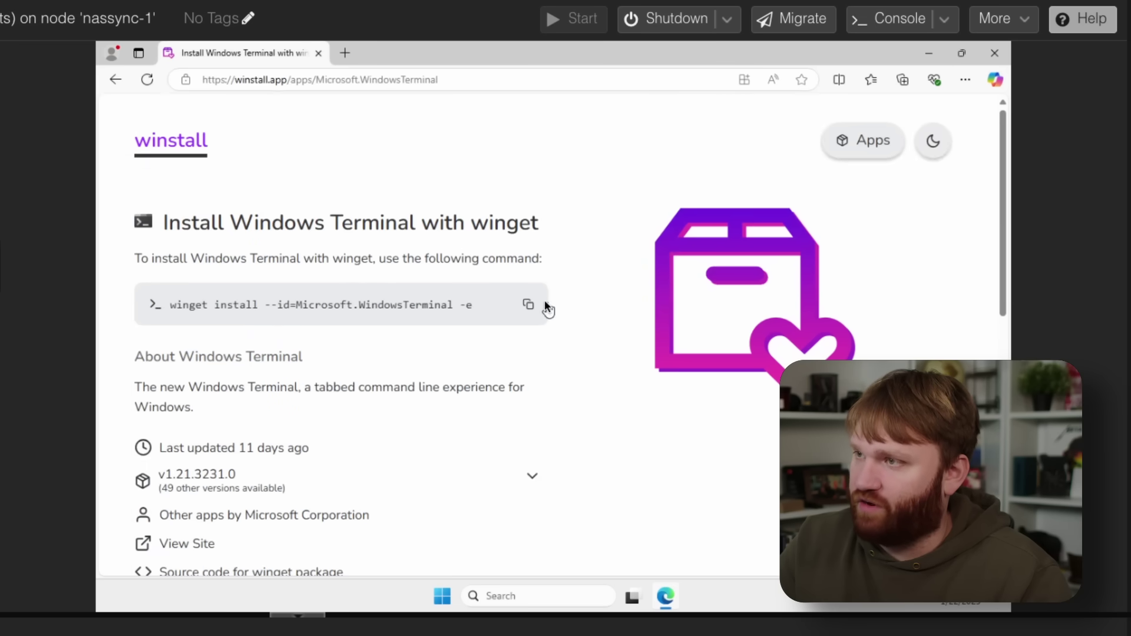
{"action": "left_click", "coordinate": [526, 305]}
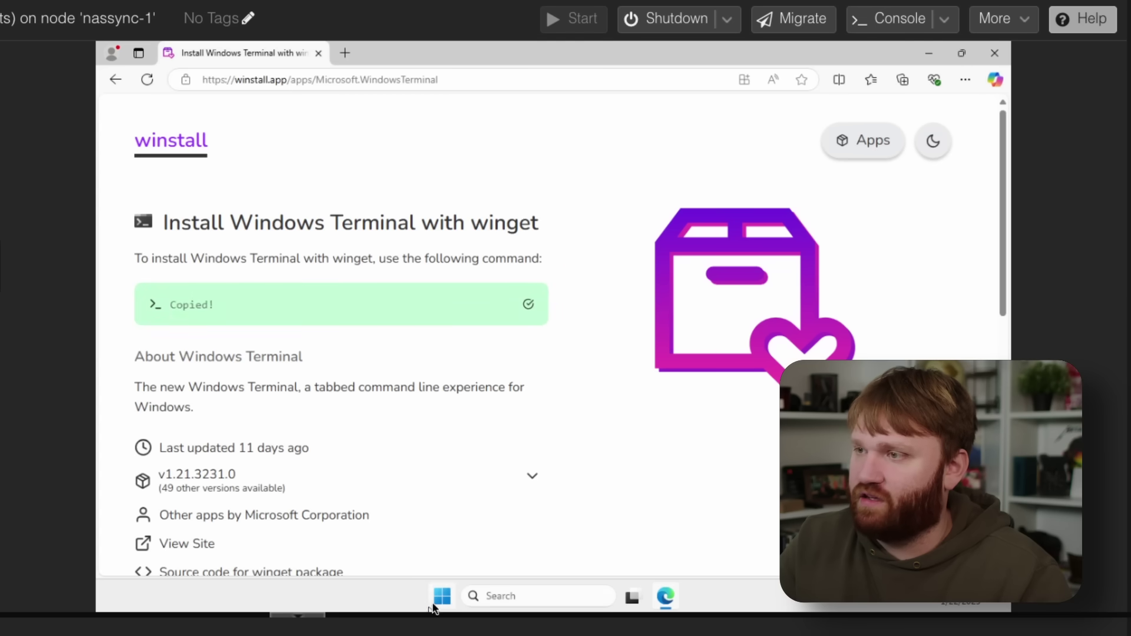
Step: Run the copied command in an admin PowerShell, answering y to the source agreements, then close it
{"action": "left_click", "coordinate": [435, 606]}
{"action": "type", "text": "power"}
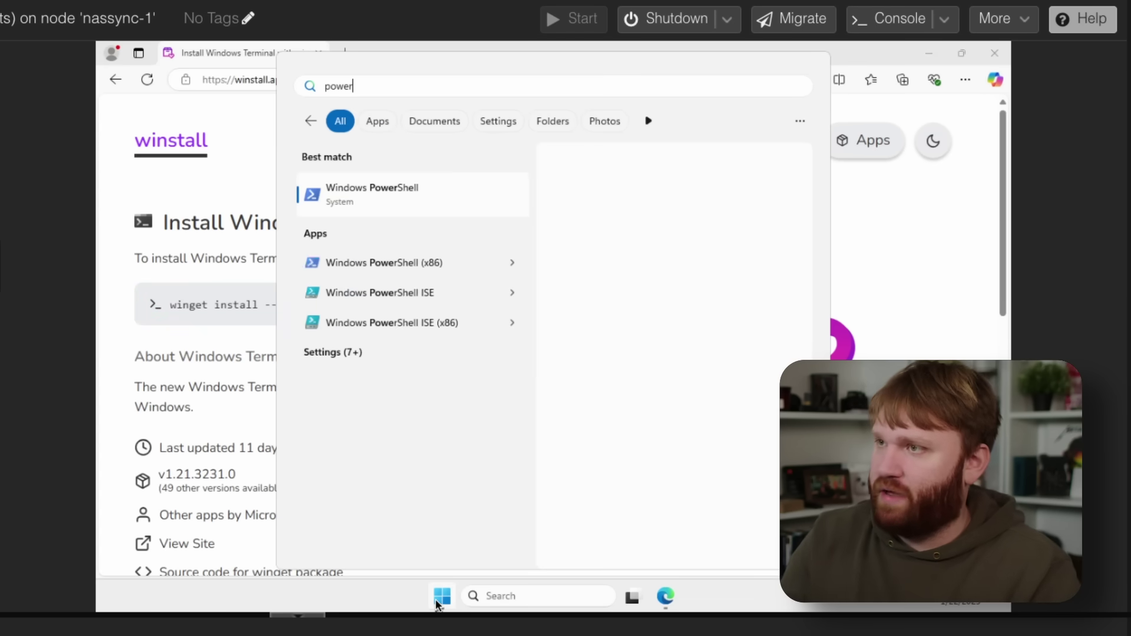
{"action": "key", "text": "ctrl+shift+Return"}
{"action": "key", "text": "ctrl+v"}
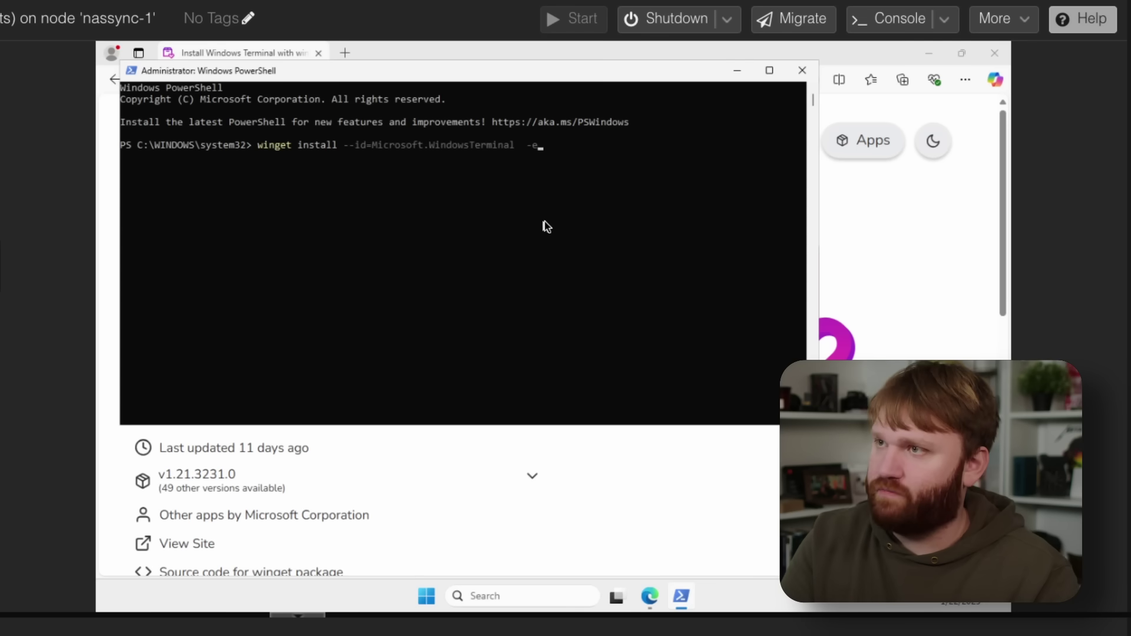
{"action": "key", "text": "Return"}
{"action": "type", "text": "y"}
{"action": "key", "text": "Return"}
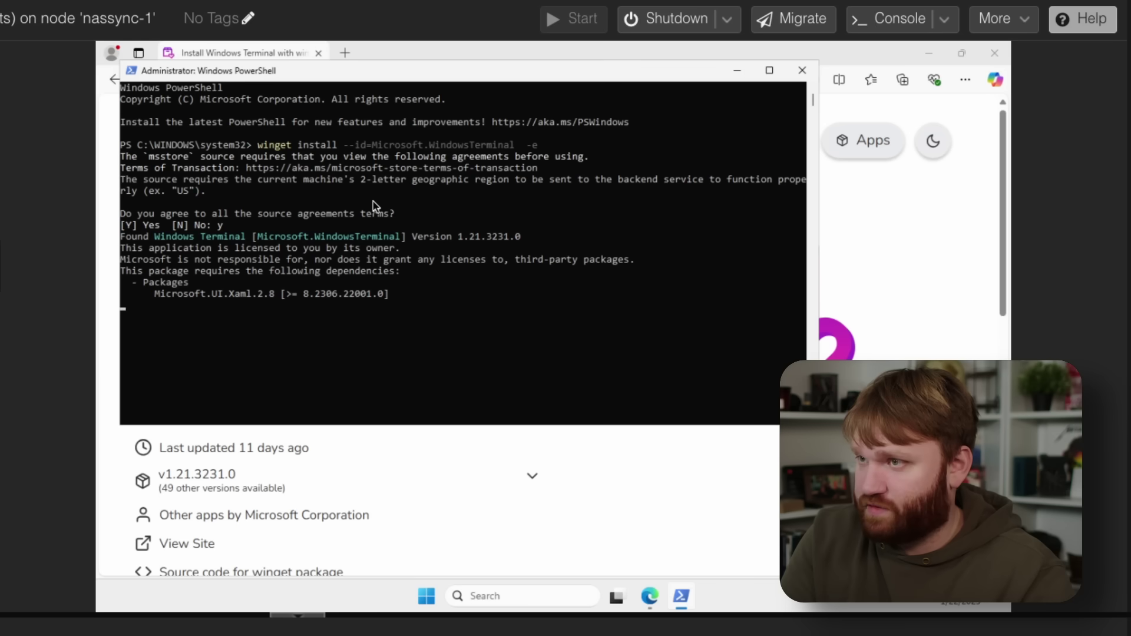
{"action": "left_click", "coordinate": [803, 71]}
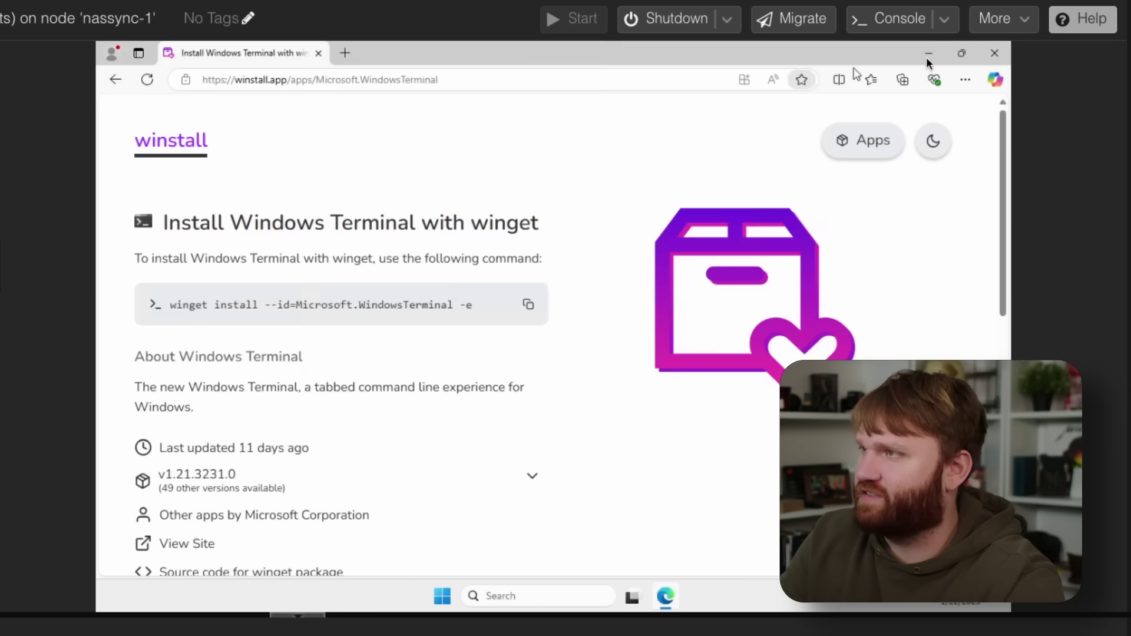
{"action": "left_click", "coordinate": [929, 54]}
Step: Launch the newly installed Terminal from taskbar search and move its window aside
{"action": "left_click", "coordinate": [546, 605]}
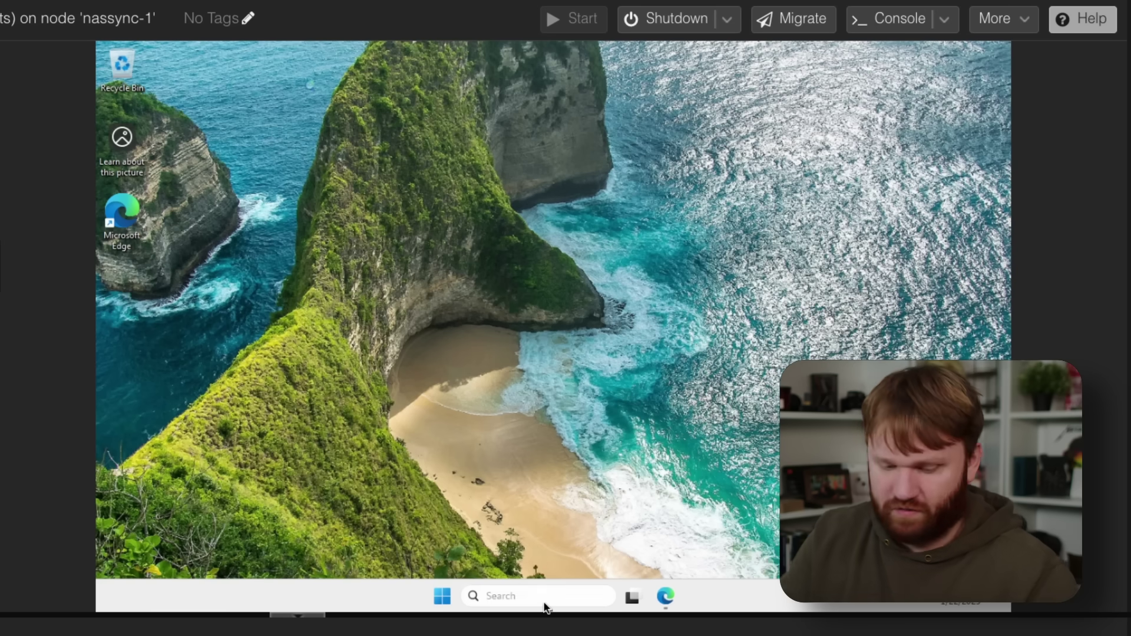
{"action": "type", "text": "terminal"}
{"action": "key", "text": "Return"}
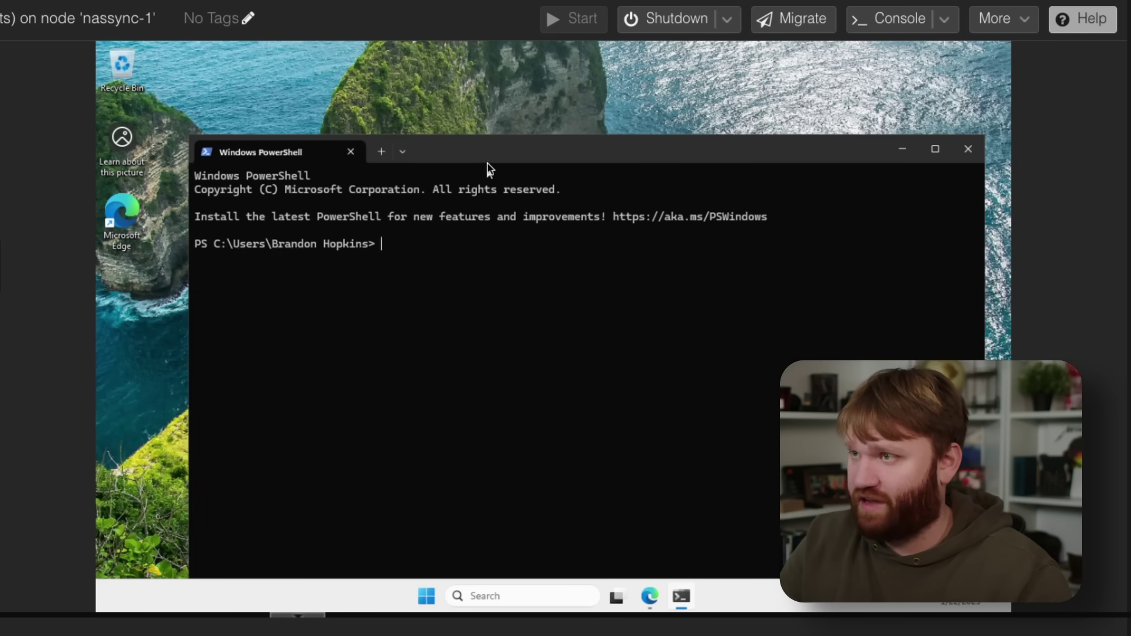
{"action": "left_click_drag", "start_coordinate": [487, 162], "coordinate": [432, 99]}
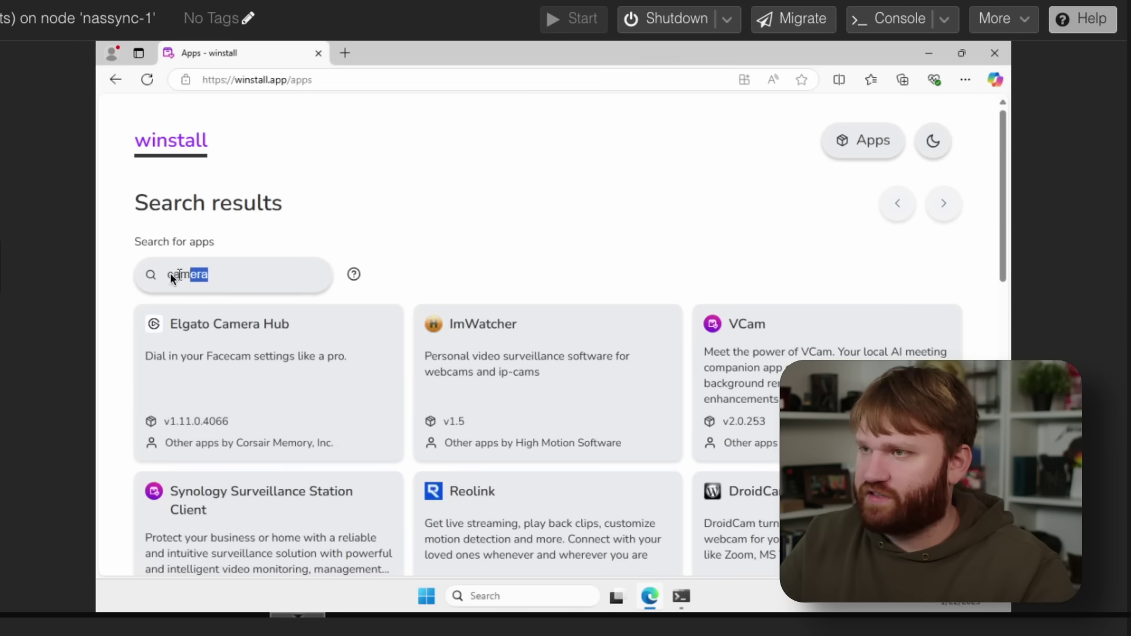
Step: Search winstall's apps for xbox and scroll through the results
{"action": "type", "text": "xl"}
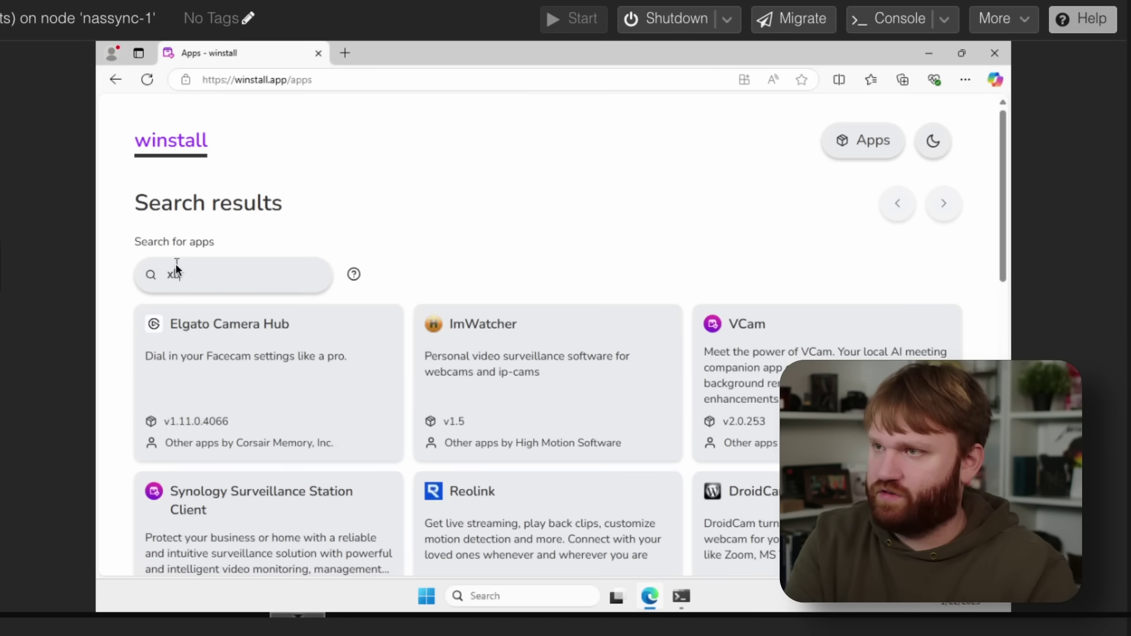
{"action": "type", "text": "ox"}
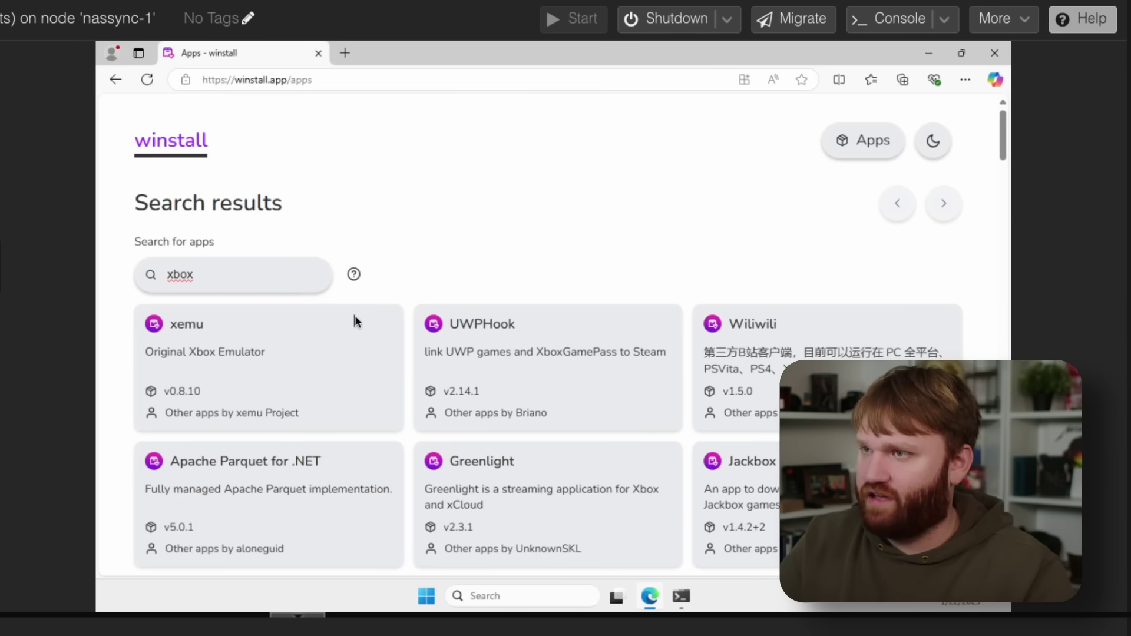
{"action": "scroll", "coordinate": [415, 318], "scroll_direction": "down", "scroll_amount": 3}
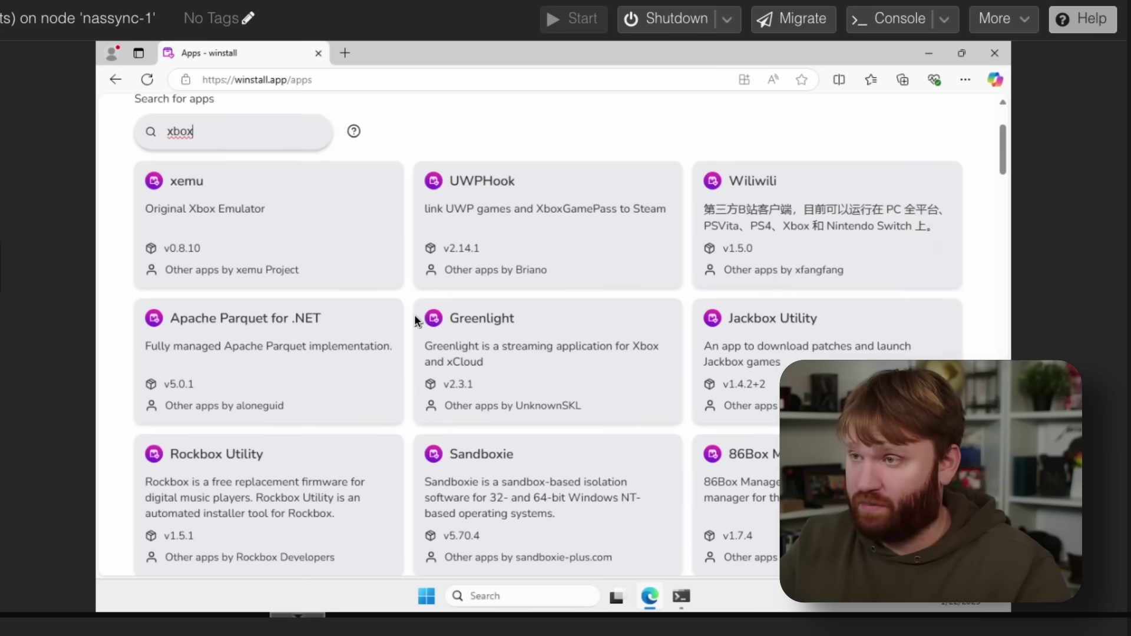
{"action": "scroll", "coordinate": [415, 318], "scroll_direction": "up", "scroll_amount": 3}
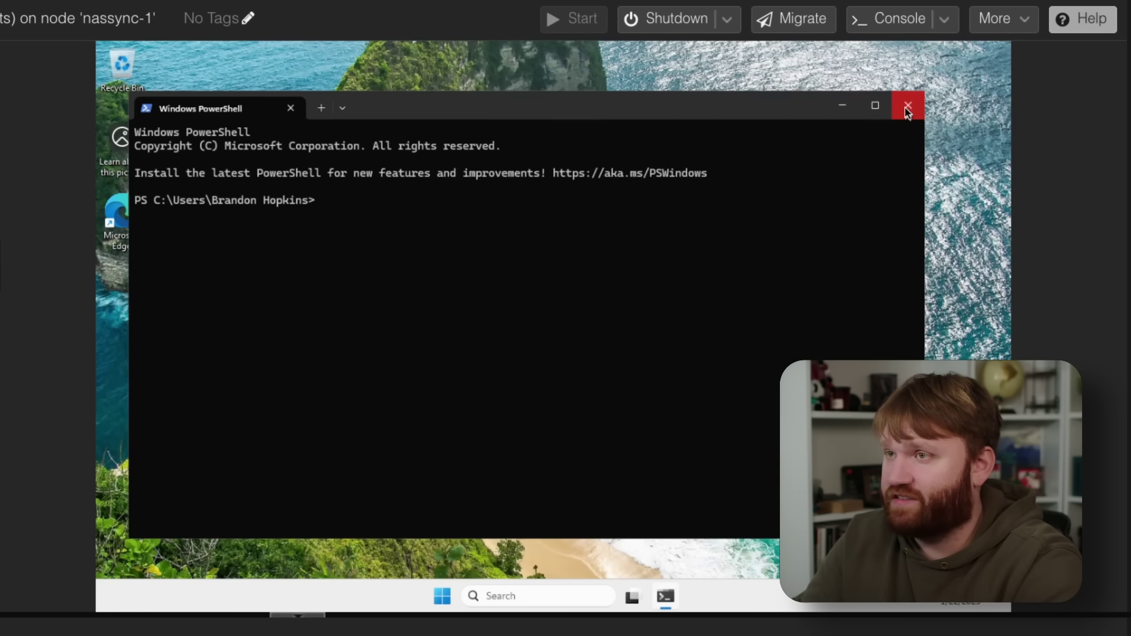
Step: Close the Windows PowerShell window in the VM console
{"action": "left_click", "coordinate": [908, 107]}
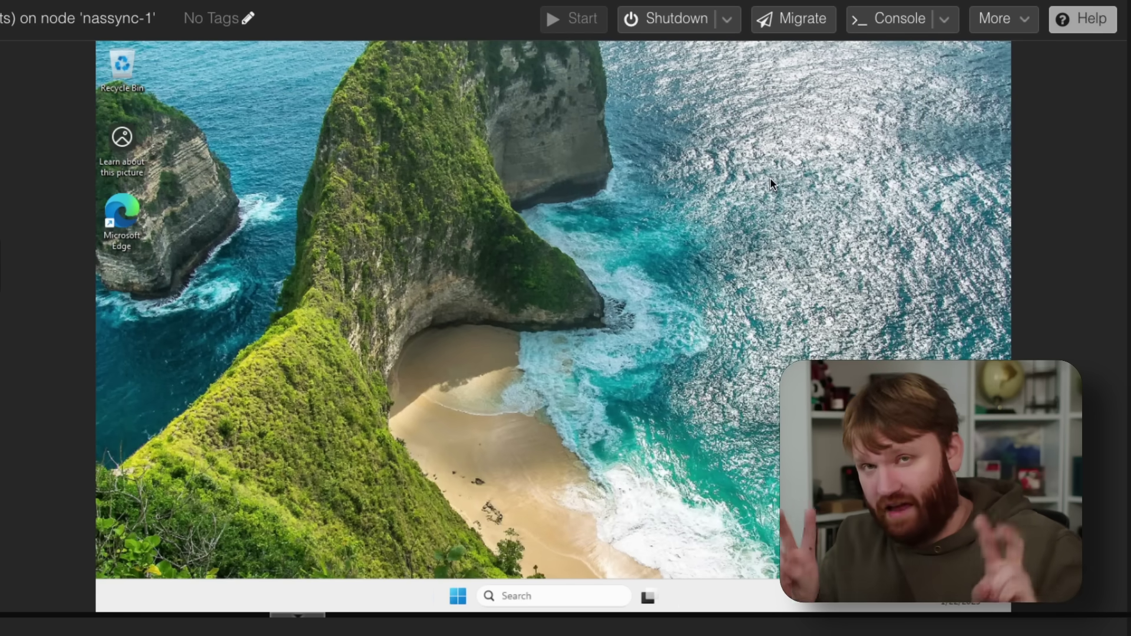